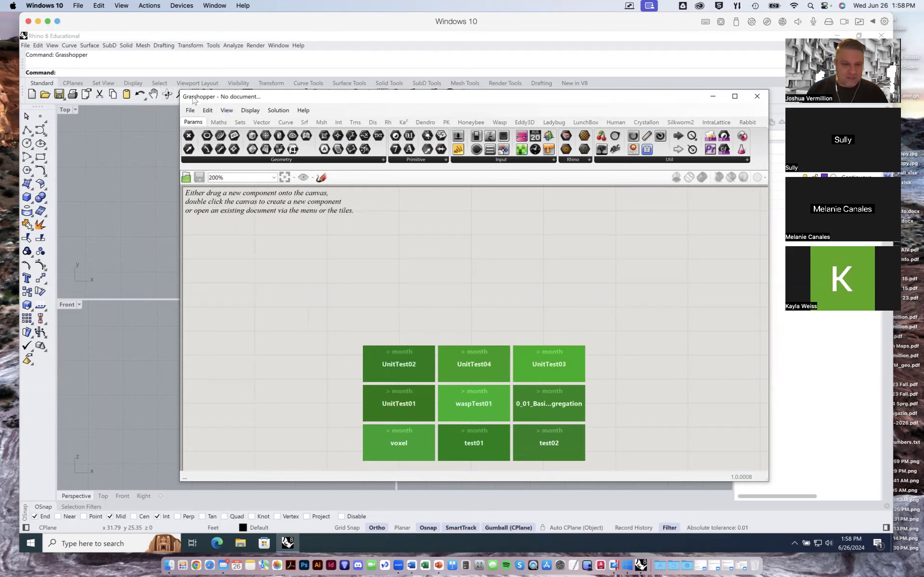
Step: Browse the installed Grasshopper plug-in component sets, including Kangaroo, Honeybee, Wasp, Ladybug, Silkworm2 and Rabbit, and return to the Params components
click(403, 121)
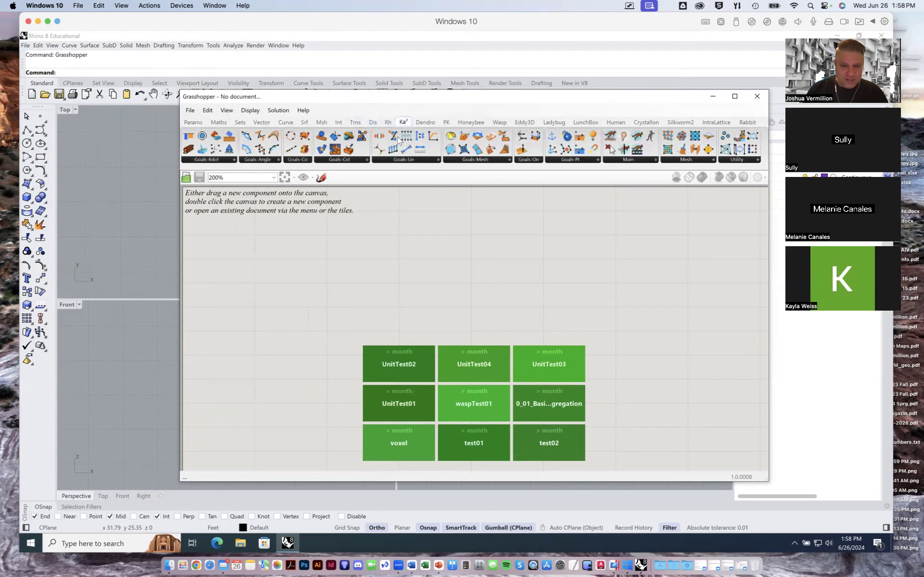
click(449, 124)
click(473, 123)
click(501, 123)
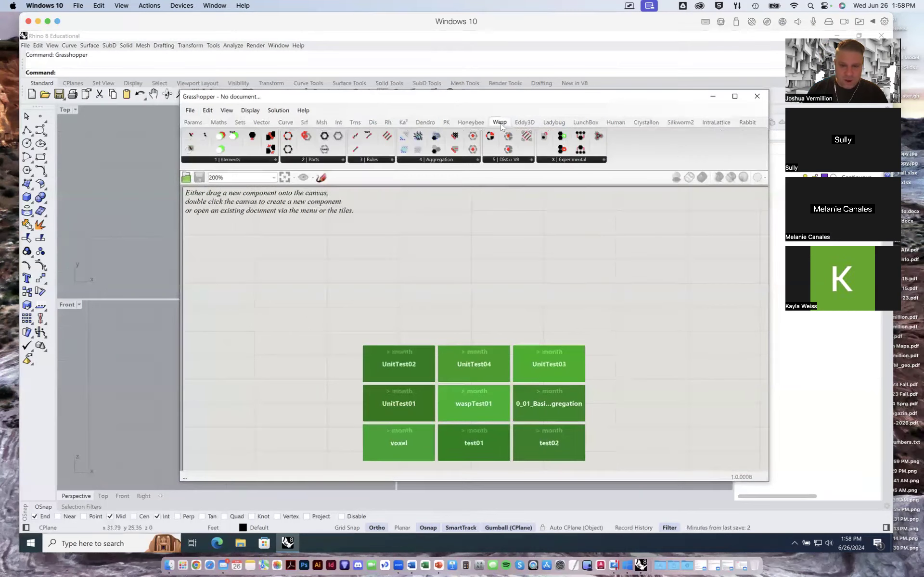
click(556, 125)
click(680, 123)
click(745, 123)
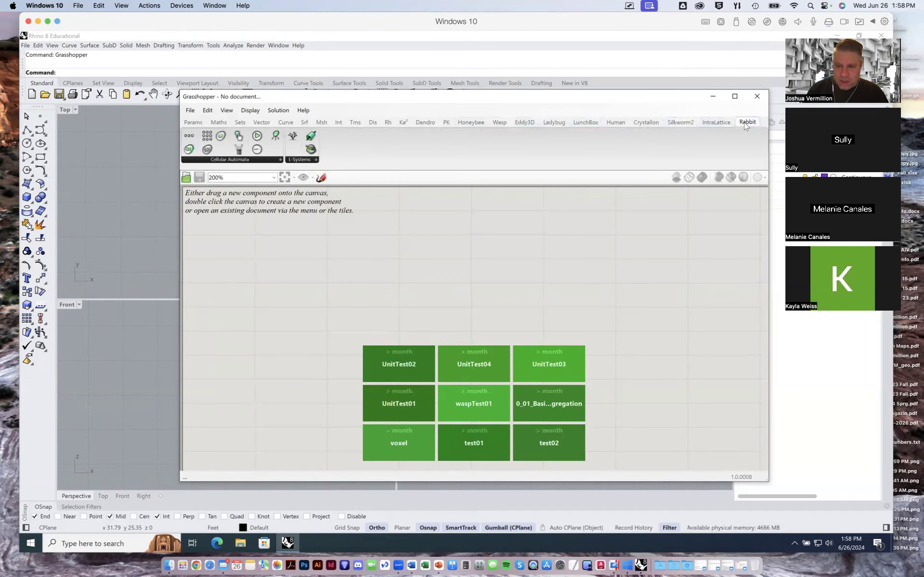
click(195, 122)
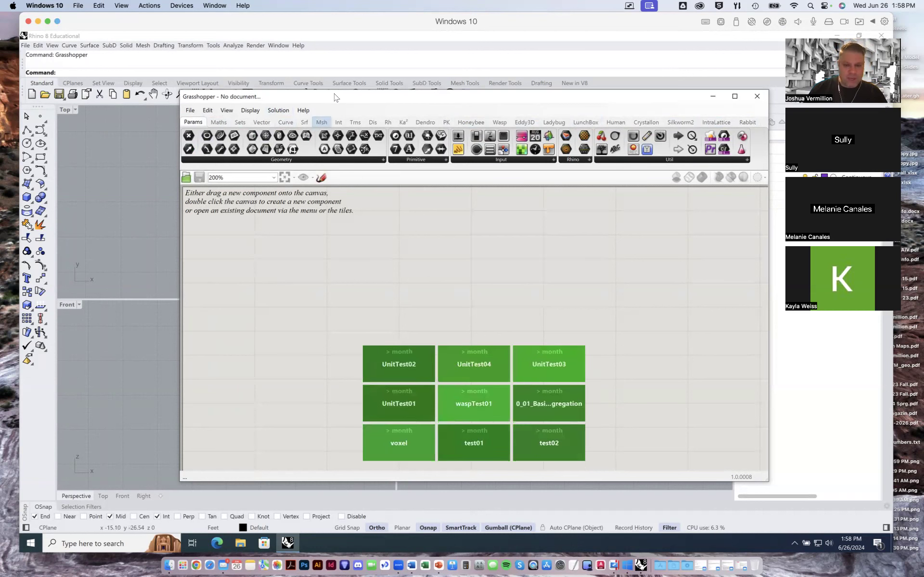
drag(361, 100, 357, 98)
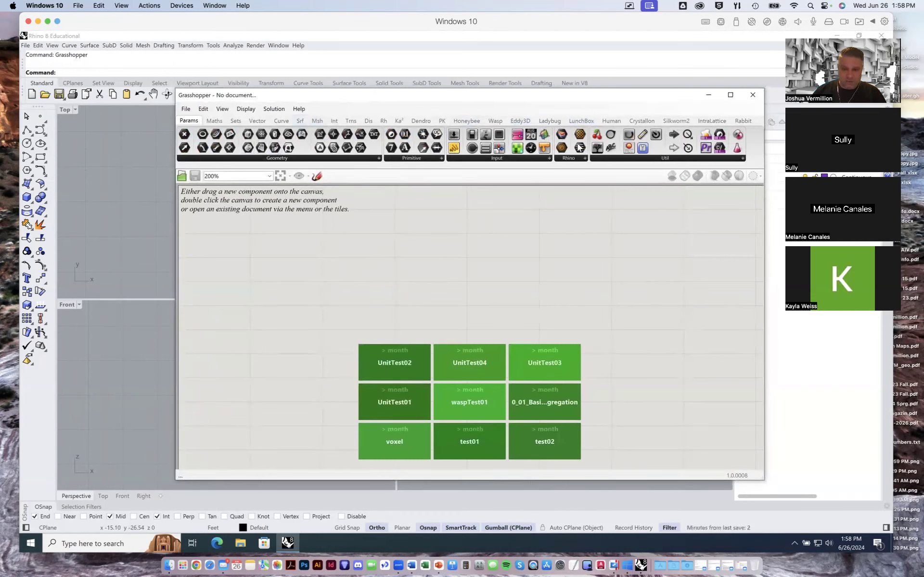
right_drag(535, 290, 434, 249)
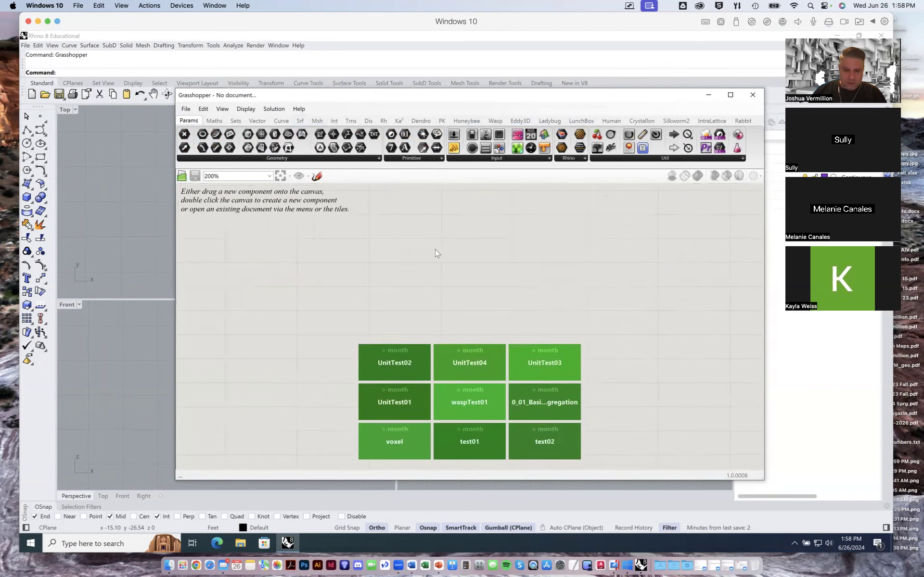
right_drag(512, 262, 474, 275)
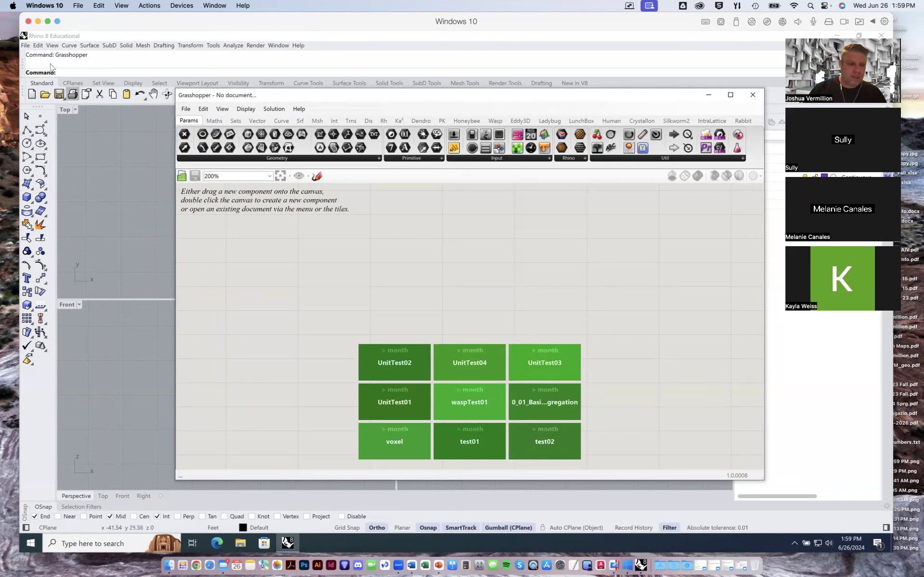
Step: Browse for a Rhino model to open in the Mac home folder, under Documents > Teaching > AAE 711 713 767 Summer 2020
click(25, 45)
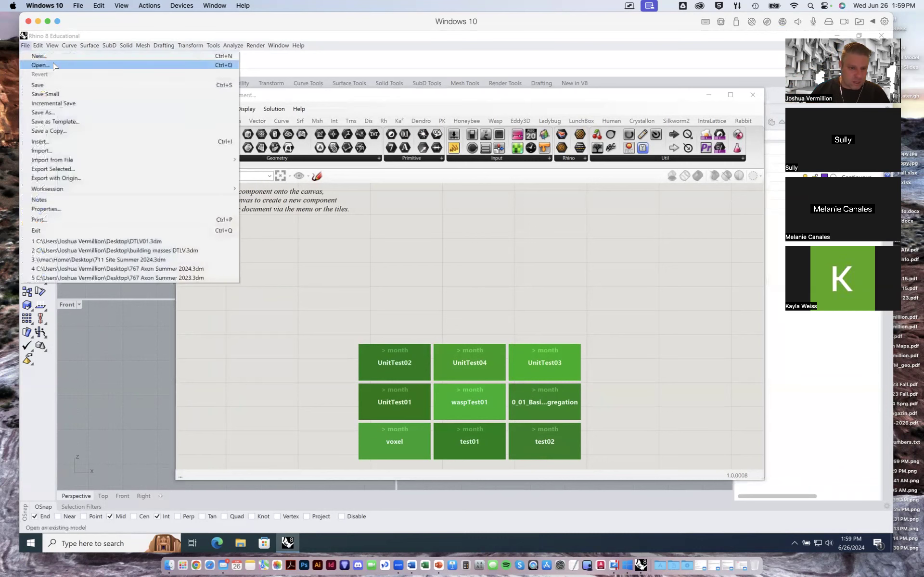
click(36, 64)
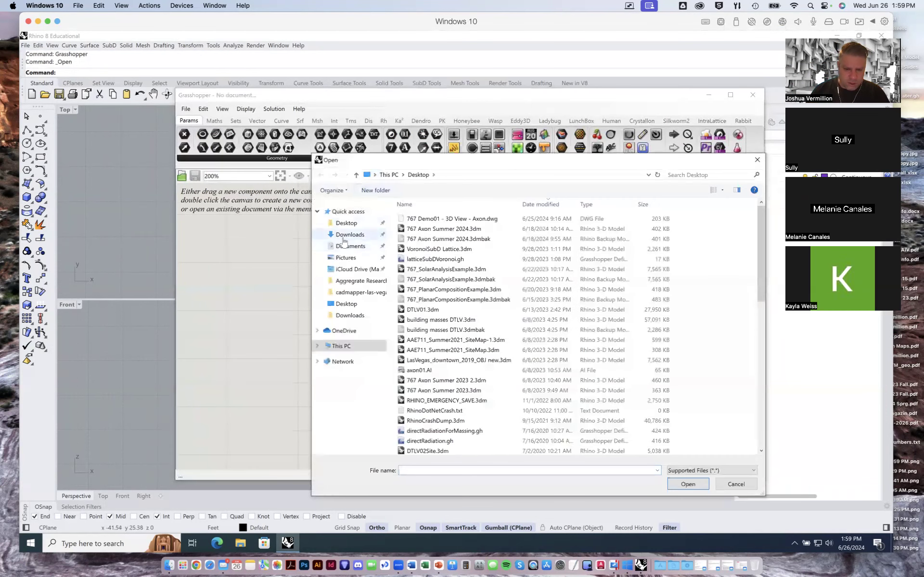
click(350, 246)
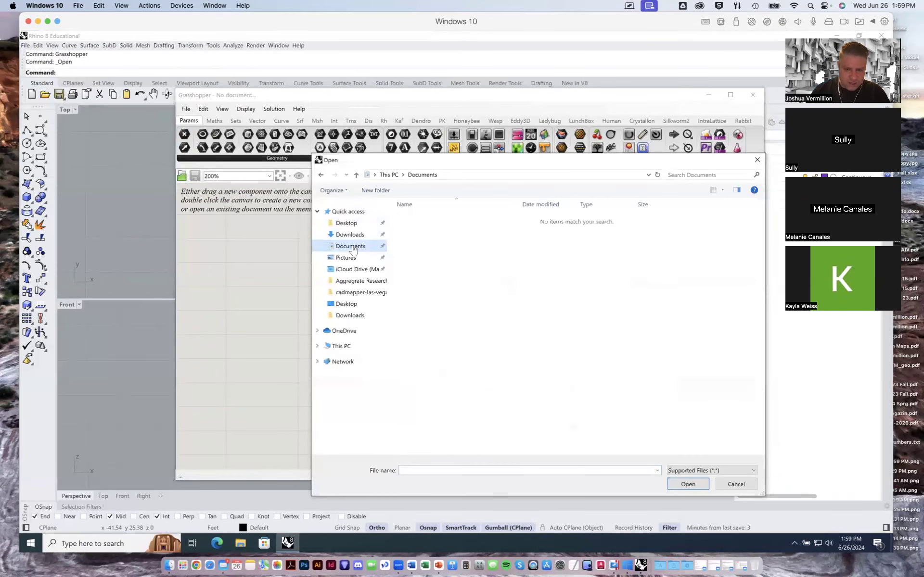
click(353, 236)
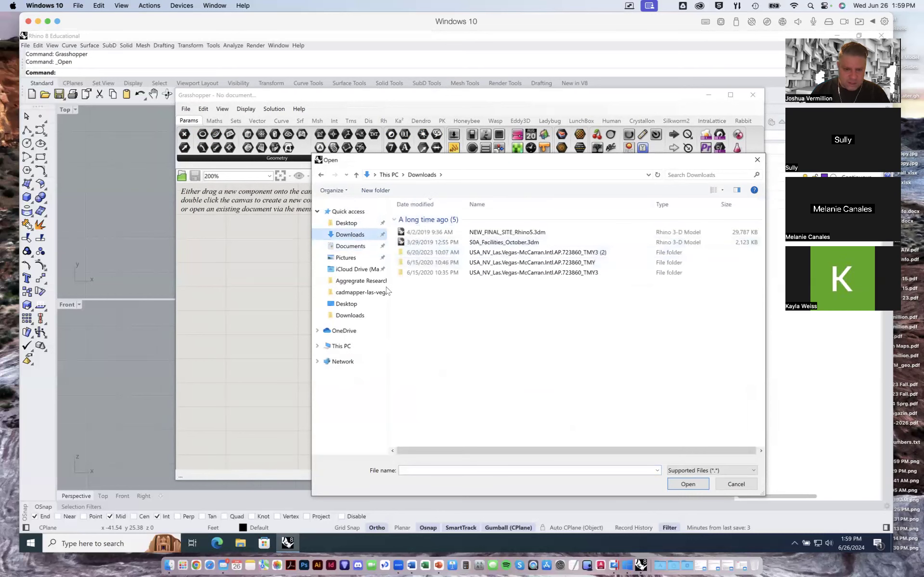
click(346, 224)
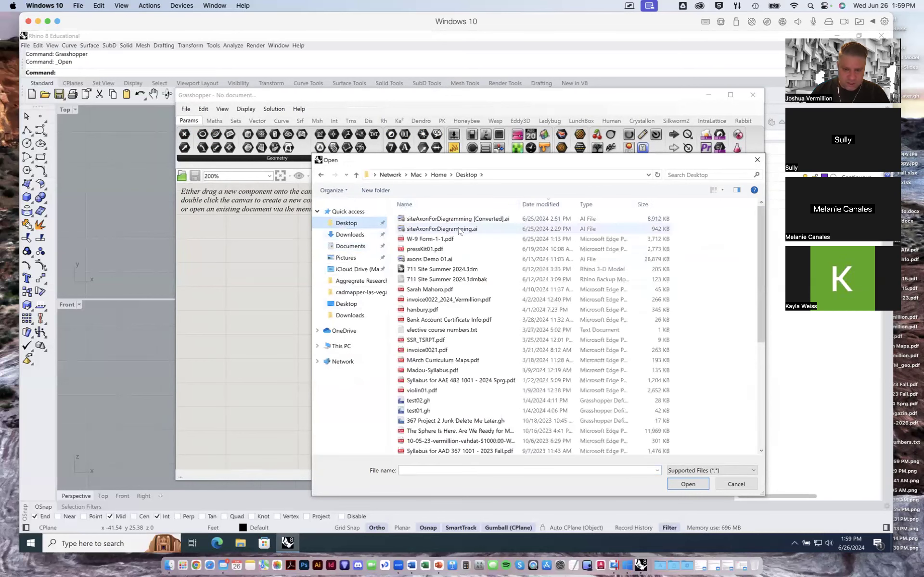
click(438, 174)
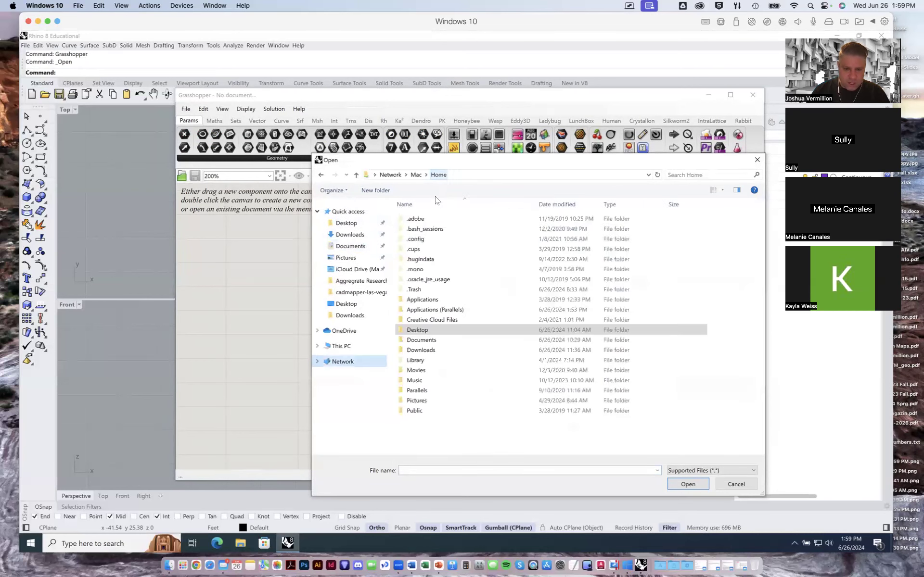
double_click(419, 340)
scroll(422, 289, down, 9)
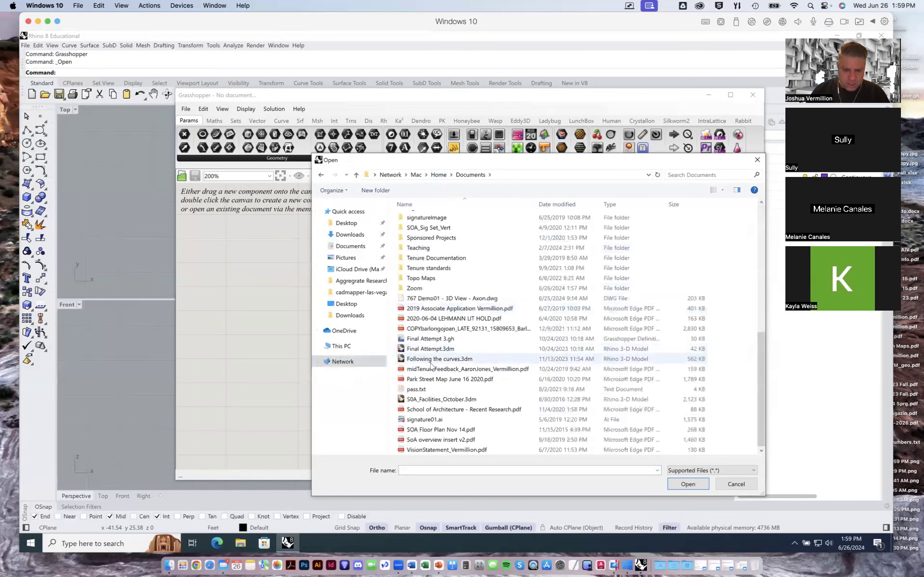
double_click(418, 248)
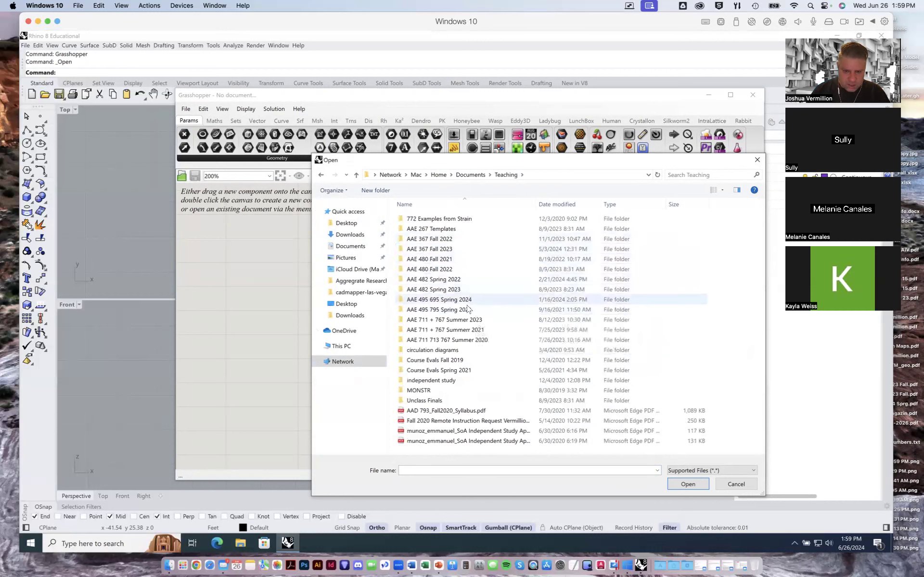
double_click(479, 340)
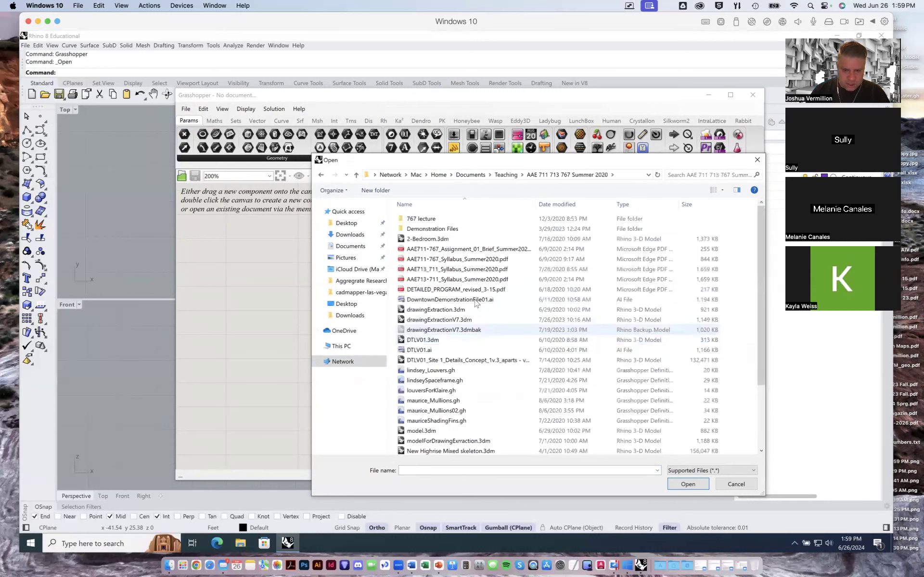
Step: Open DTLV01.3dm from the AAE 711 713 767 Summer 2020 folder and show its site model in a maximized Perspective view
double_click(450, 229)
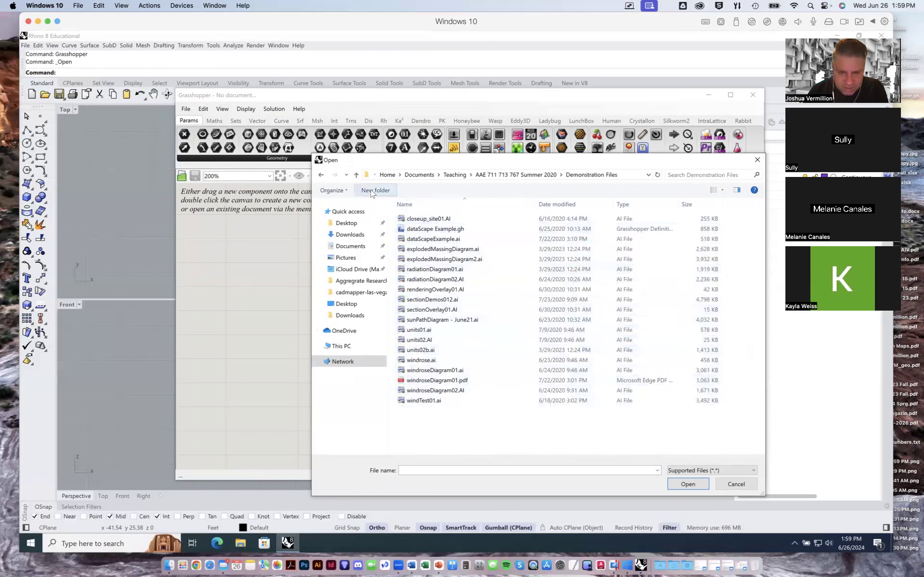
click(321, 175)
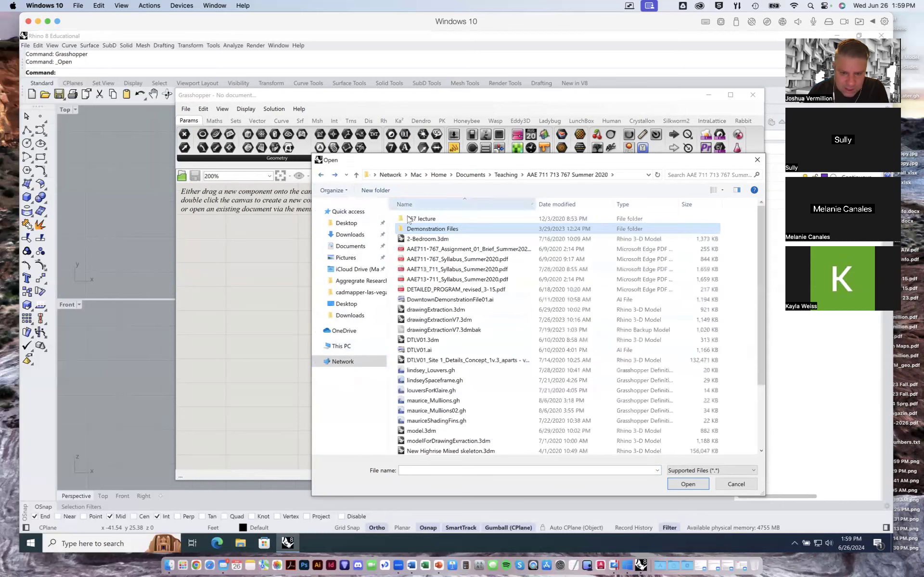
click(430, 360)
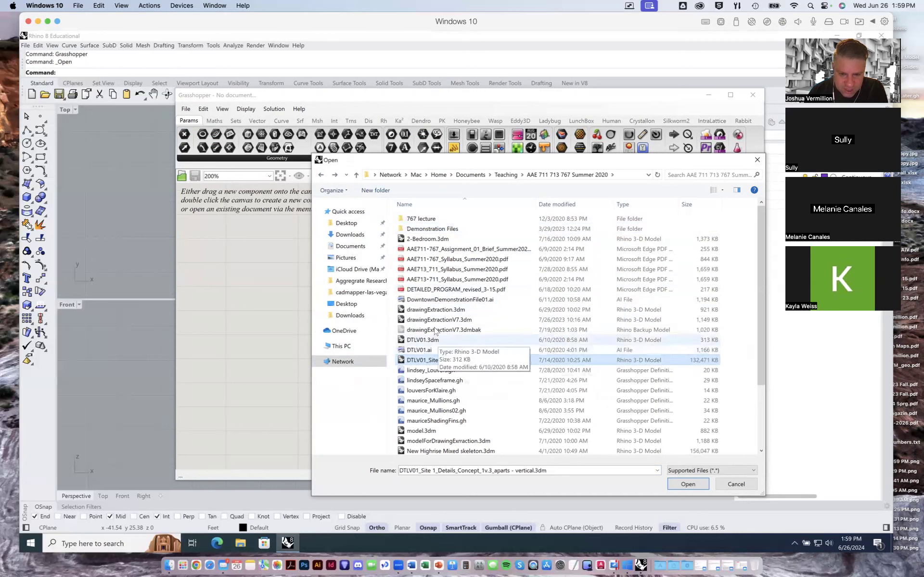
click(422, 340)
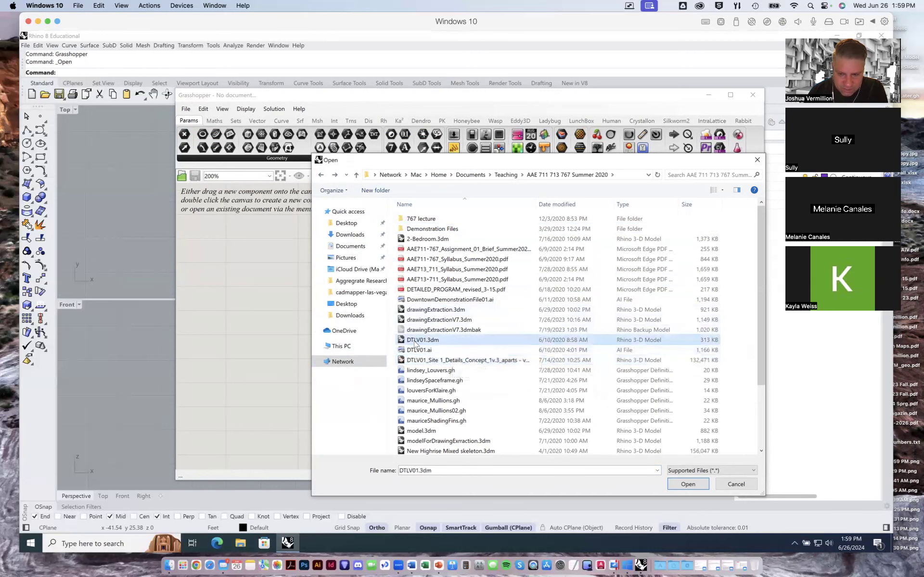
double_click(419, 342)
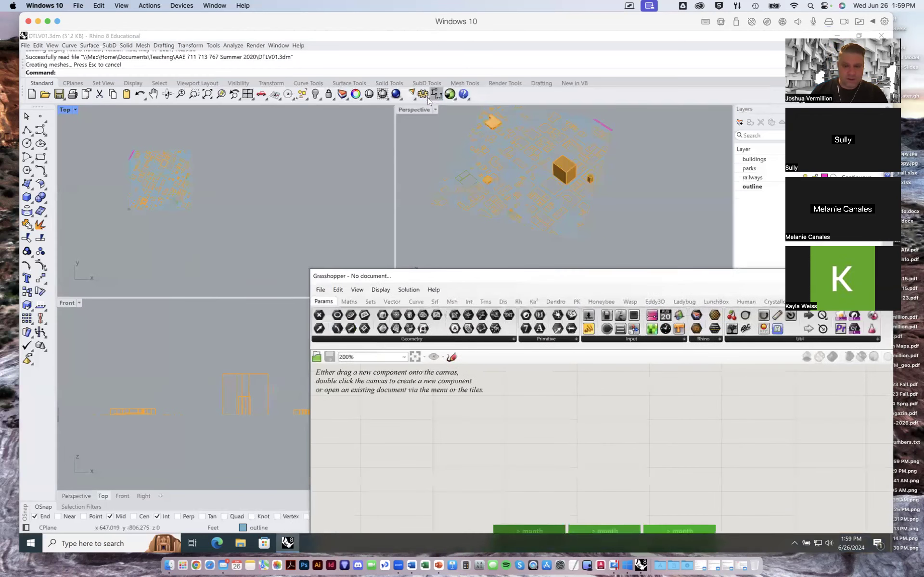
double_click(416, 109)
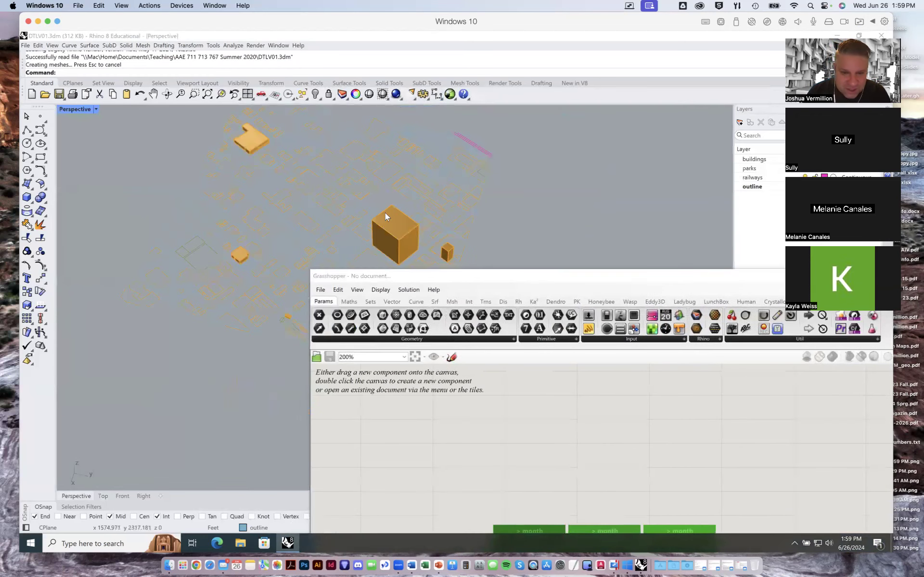
right_drag(385, 213, 395, 207)
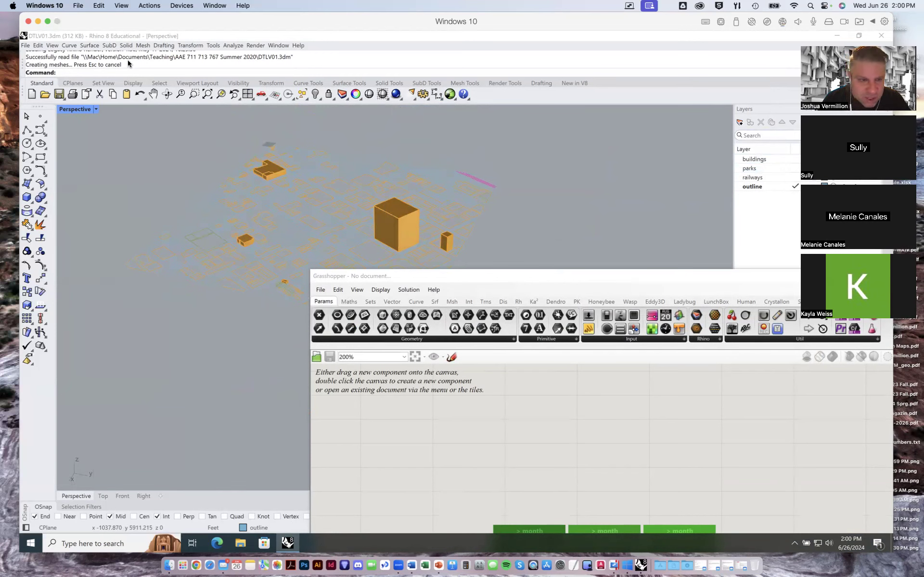
Step: Open the model DTLV01_Site 1_Details_Concept_1v.3_aparts - vertical.3dm from the same Summer 2020 course folder
click(25, 45)
click(36, 63)
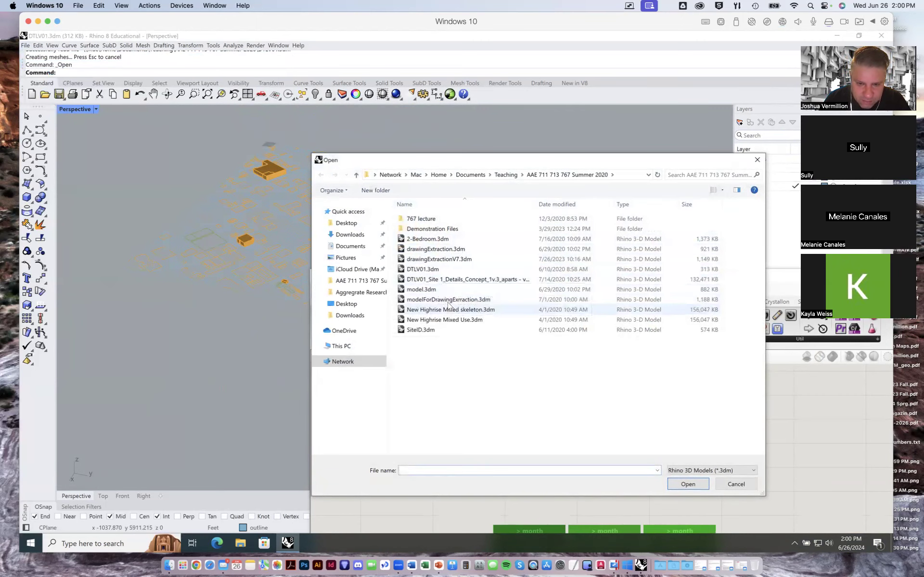
click(445, 282)
click(432, 222)
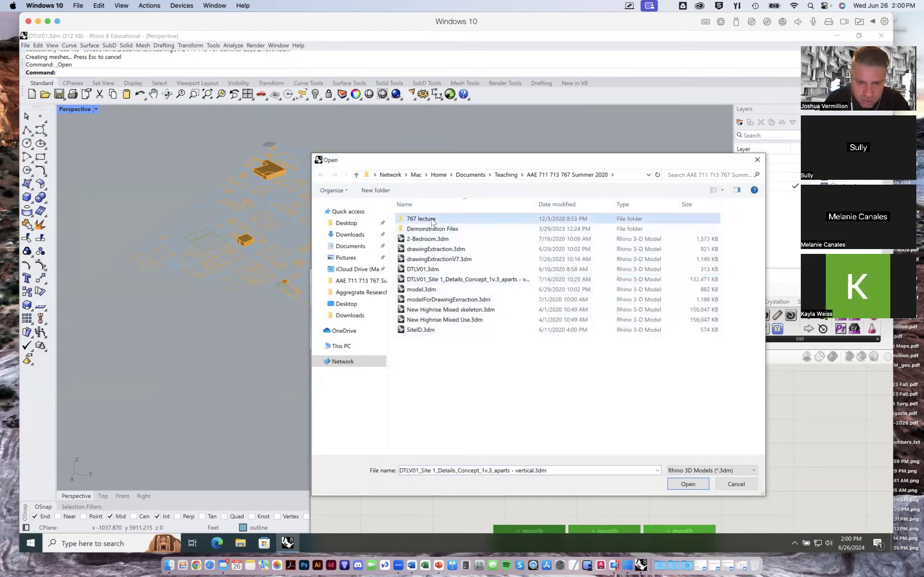
double_click(432, 222)
click(321, 175)
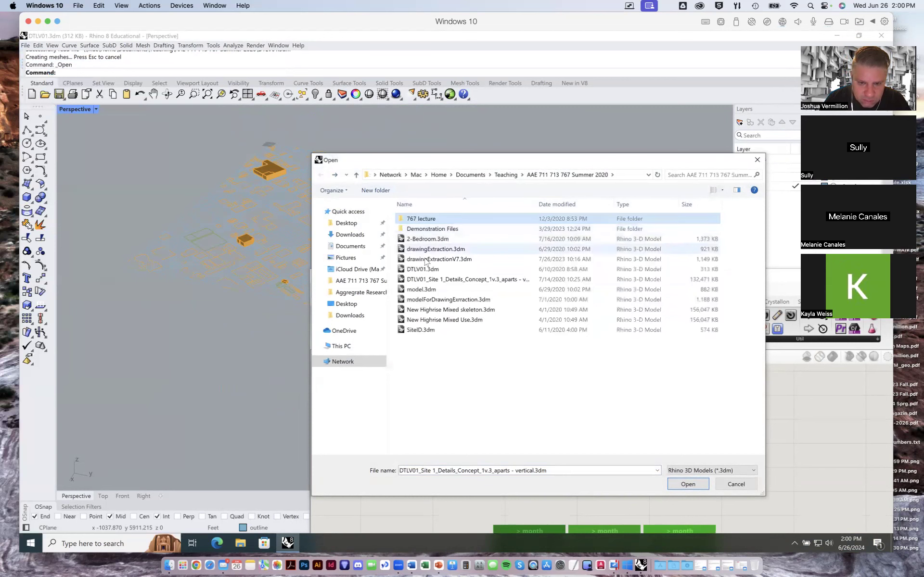
double_click(446, 282)
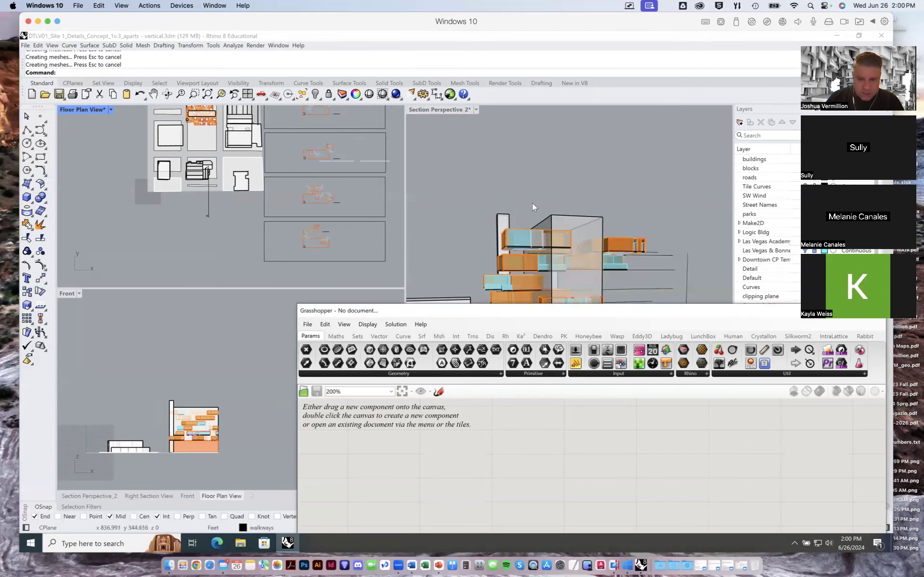
Step: Examine the apartment building in the Section Perspective_2 view and the site plan and drawing frames in the Floor Plan View
double_click(442, 110)
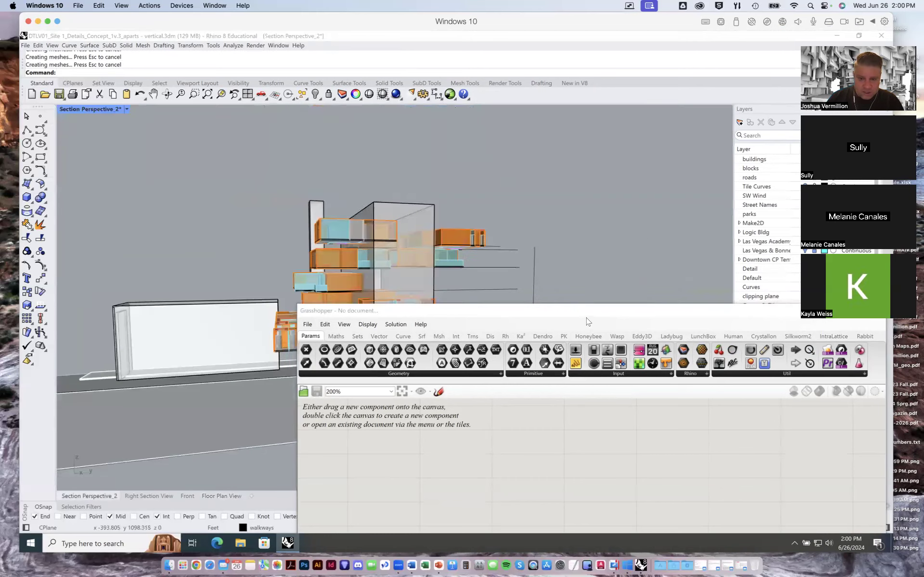
drag(587, 316, 586, 409)
right_drag(487, 265, 101, 107)
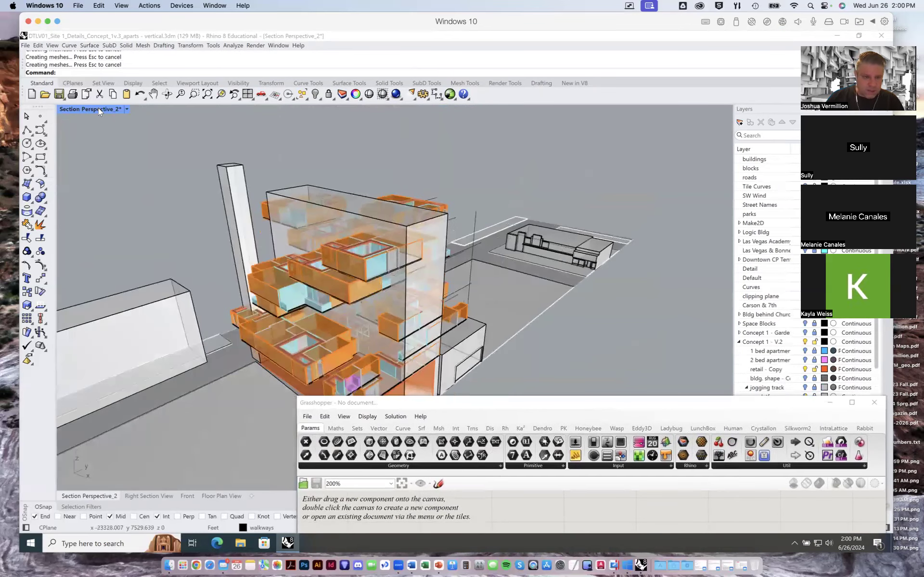
double_click(98, 108)
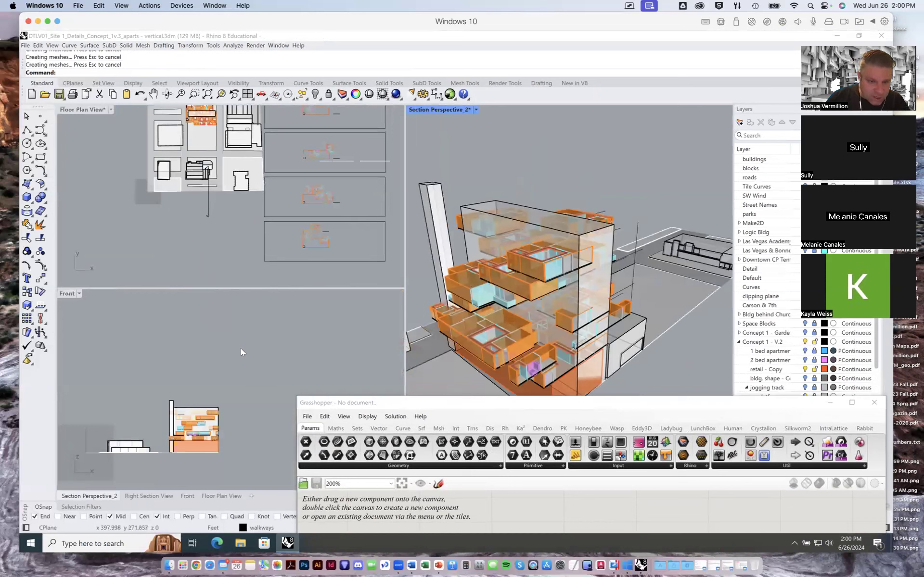
click(248, 251)
scroll(269, 212, down, 5)
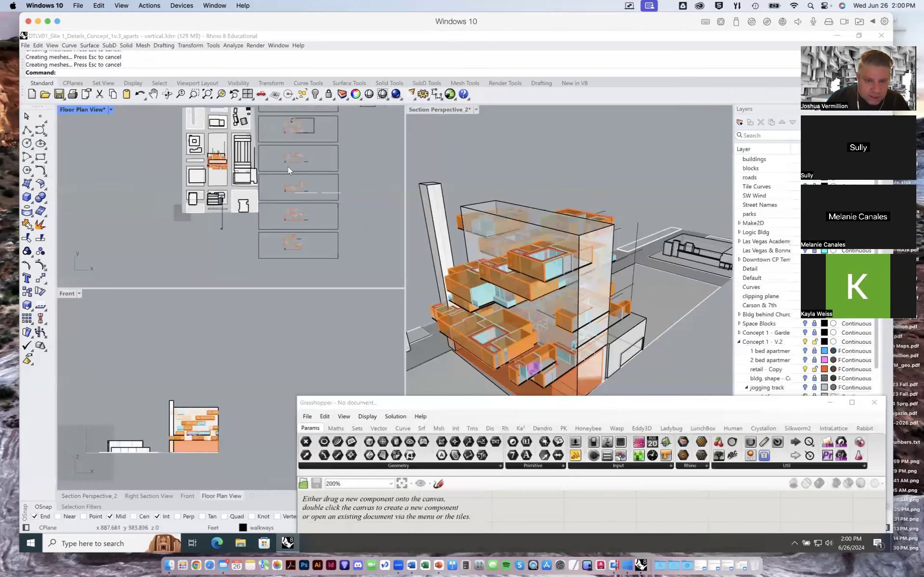
scroll(295, 152, up, 5)
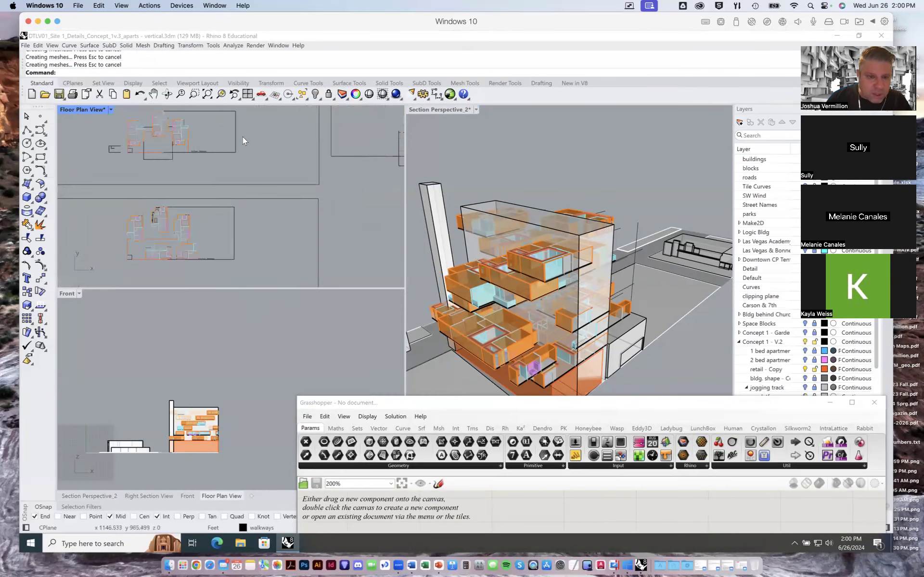
scroll(239, 141, down, 5)
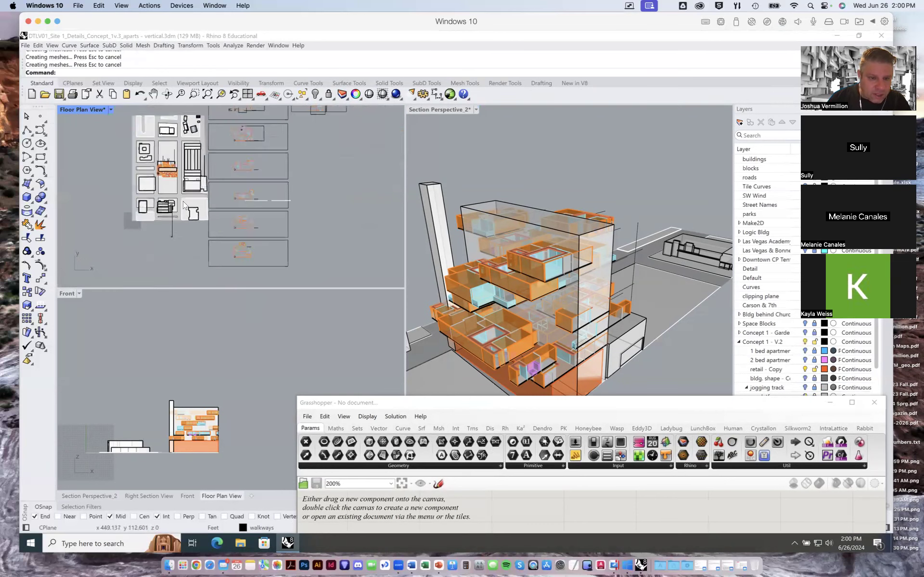
scroll(182, 195, down, 3)
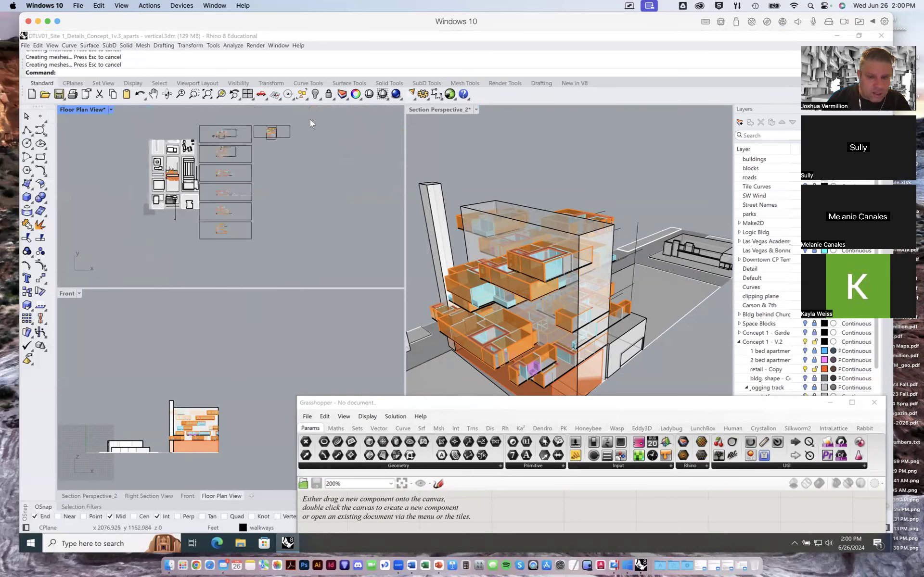
Step: Browse for another Rhino model in the AAE 711 + 767 Summerr 2021 folder under Teaching
click(25, 45)
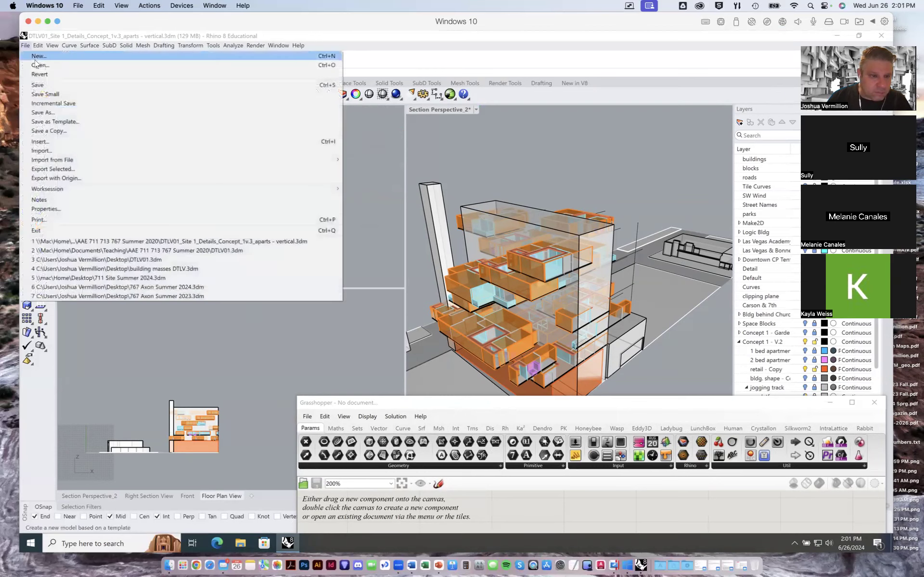
click(37, 65)
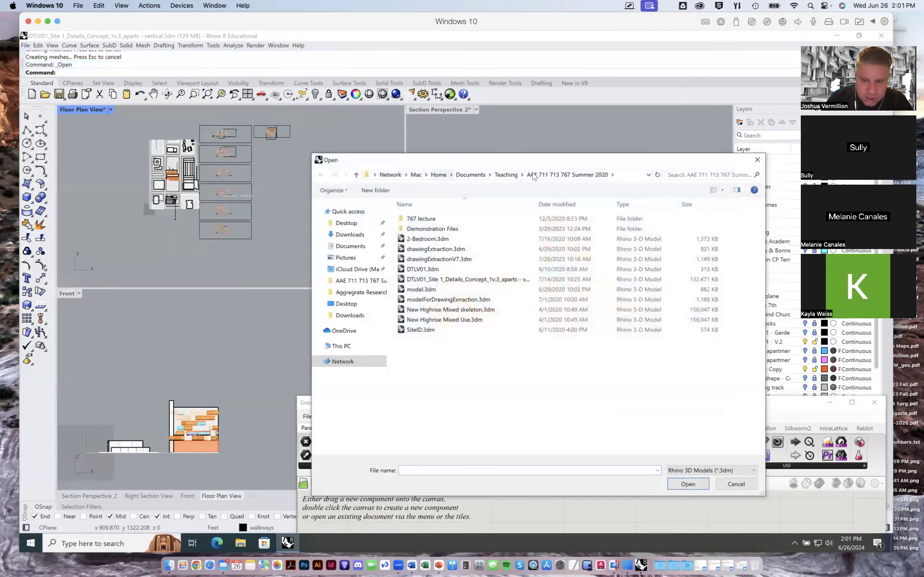
click(505, 175)
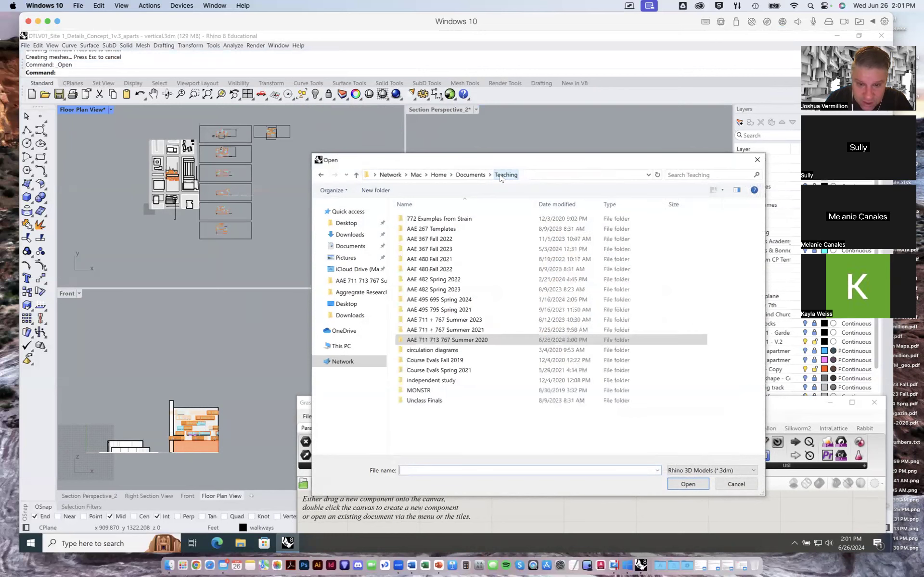
double_click(466, 330)
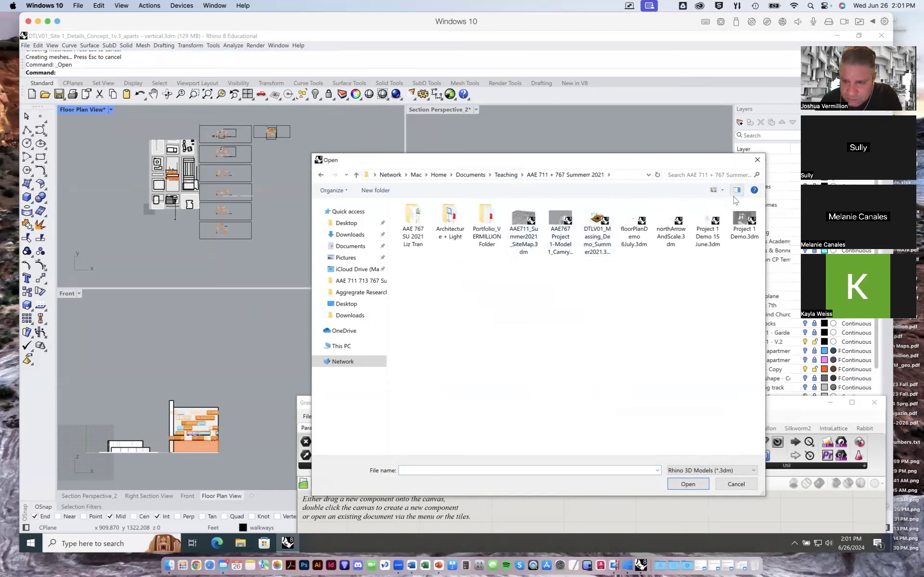
Step: List the folder's files with full details and open the model DTLV01_Massing_Demo_Summer2021.3dm
click(722, 190)
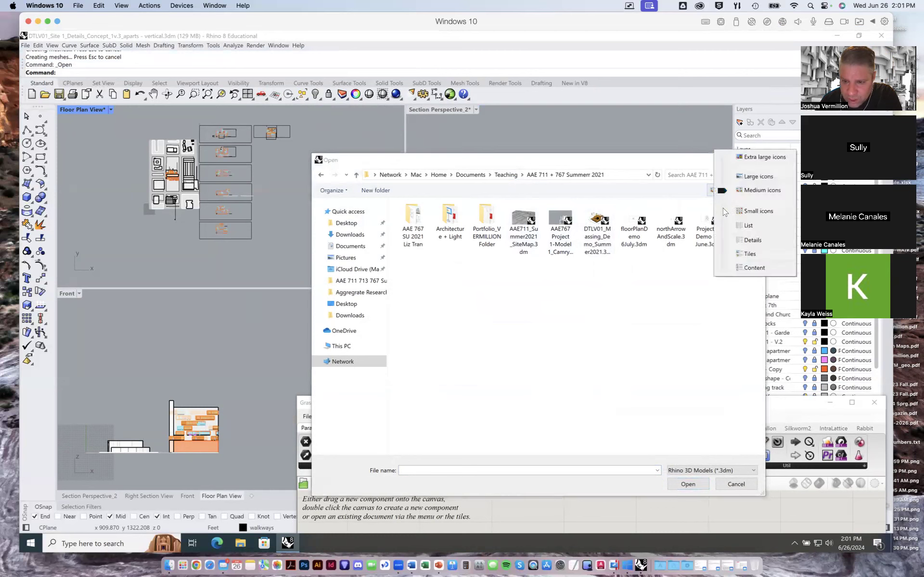
click(743, 230)
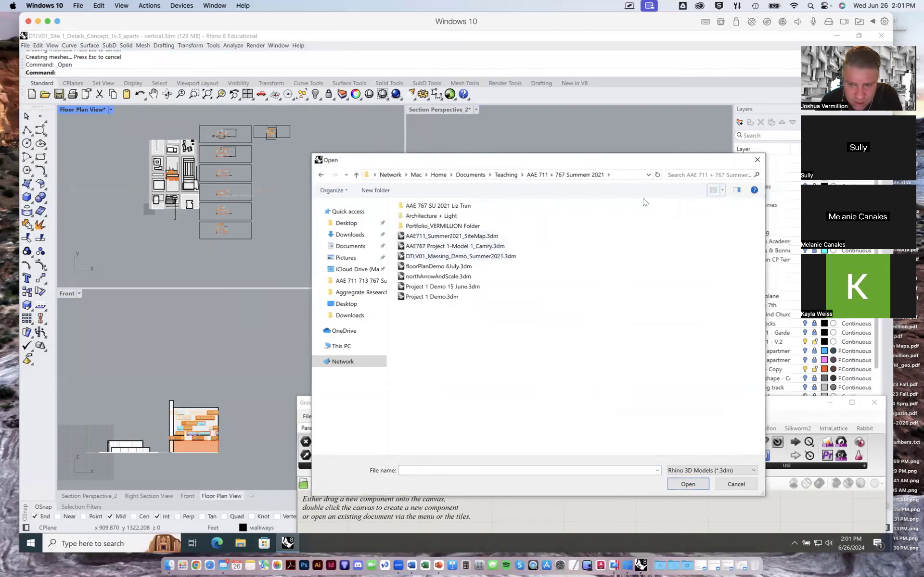
click(722, 191)
click(745, 206)
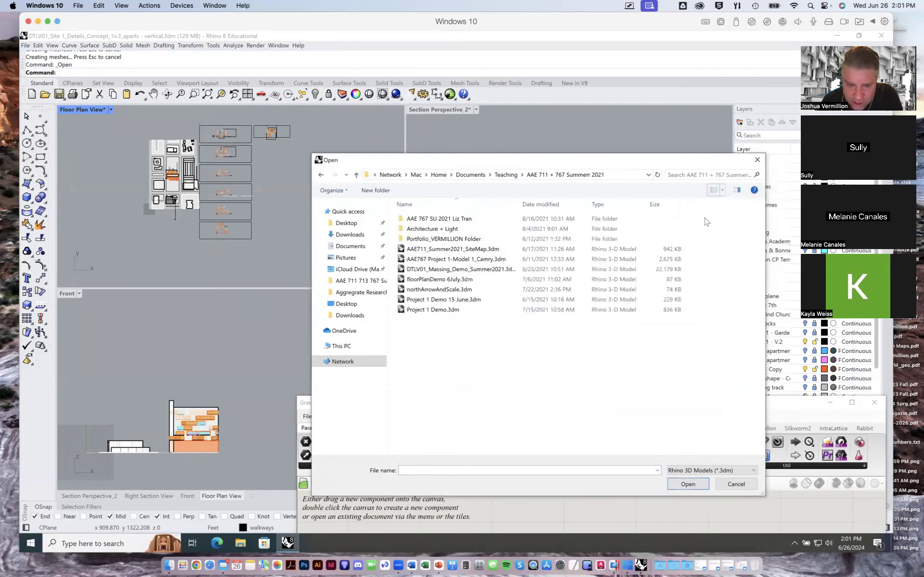
click(423, 270)
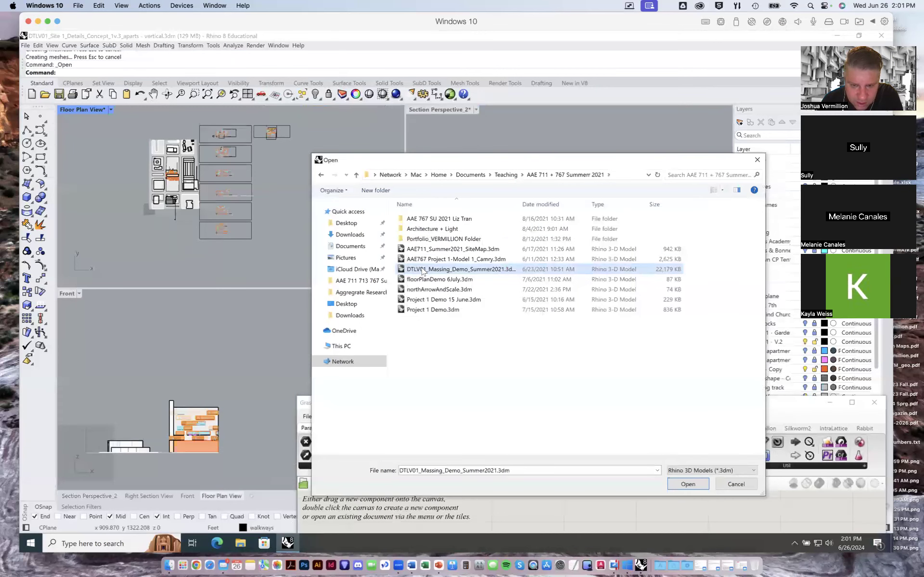
double_click(452, 270)
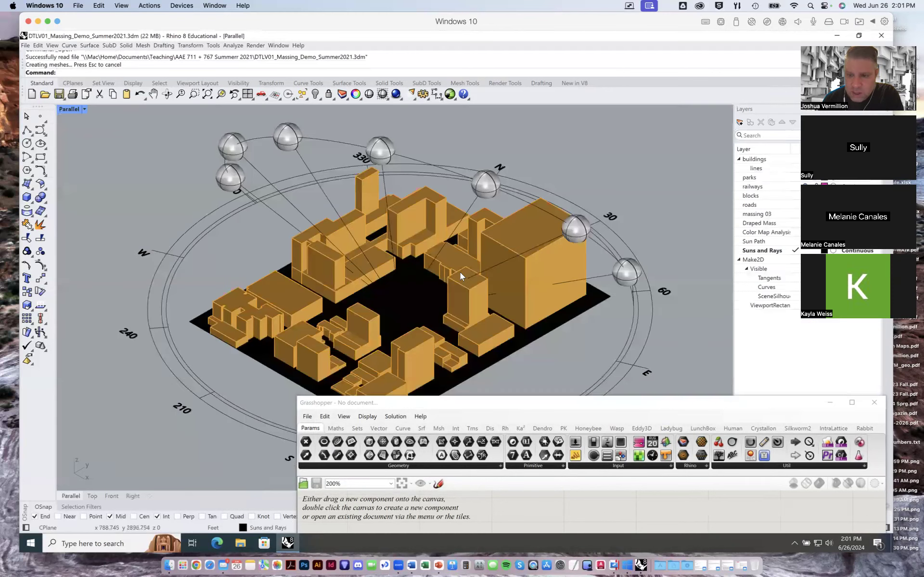
Step: Examine the site's building masses and the surrounding sun path diagram in the Parallel view
scroll(462, 272, down, 3)
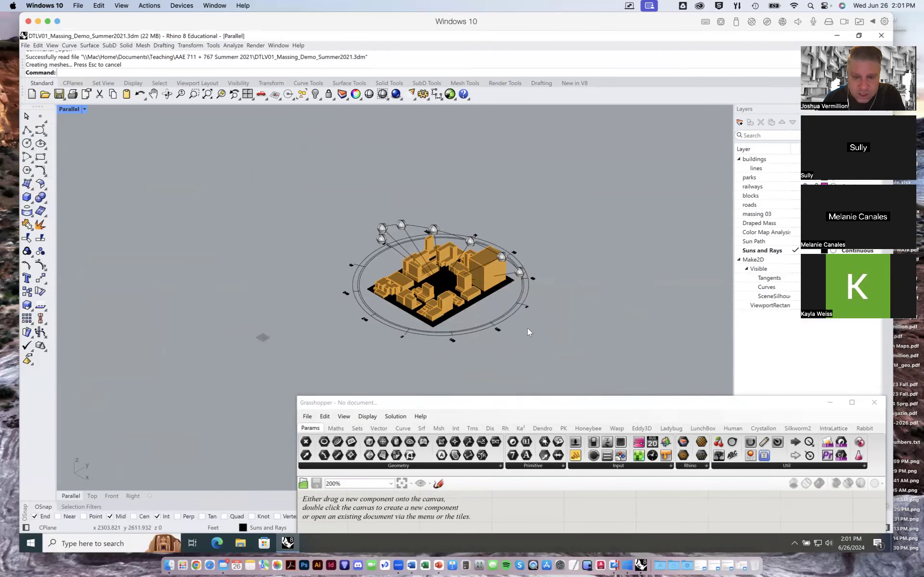
scroll(485, 272, up, 3)
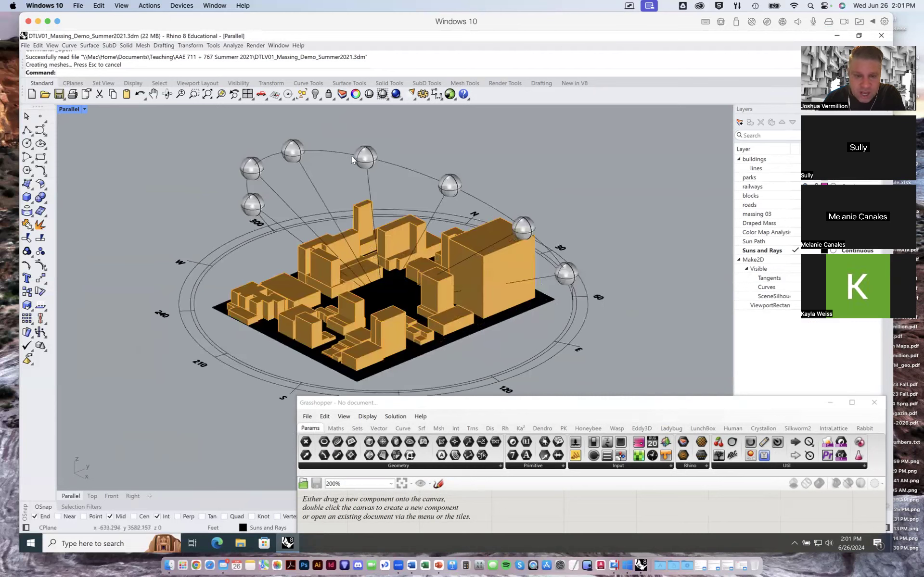
mouse_move(557, 332)
right_down()
mouse_move(441, 334)
mouse_move(540, 333)
right_up()
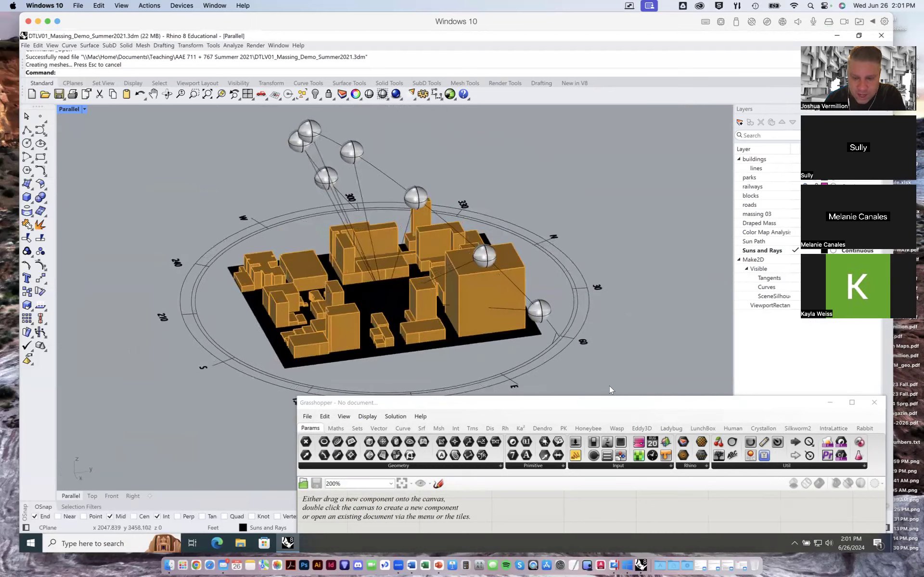
Step: Make buildings the current layer and turn off the Sun Path, Suns and Rays and Make2D layers
drag(610, 404, 562, 377)
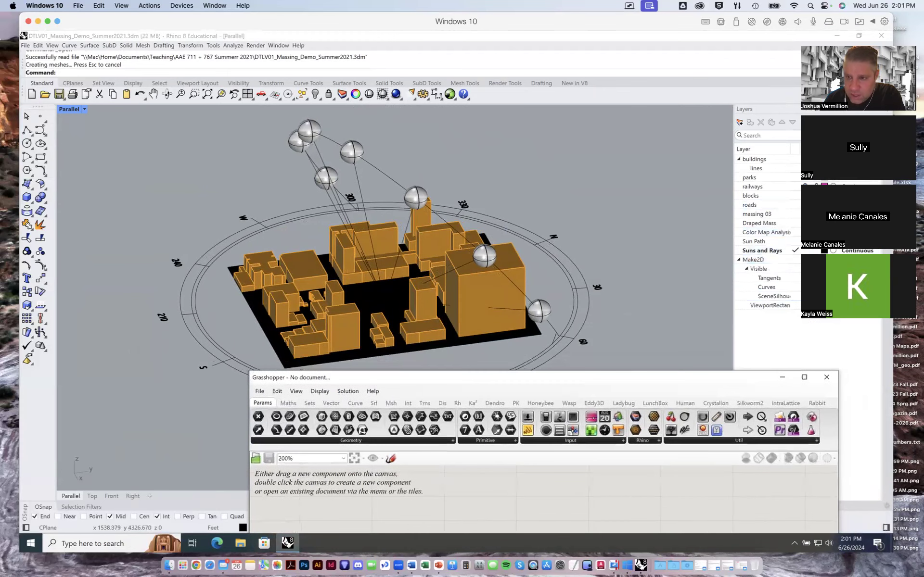
drag(849, 43, 848, 289)
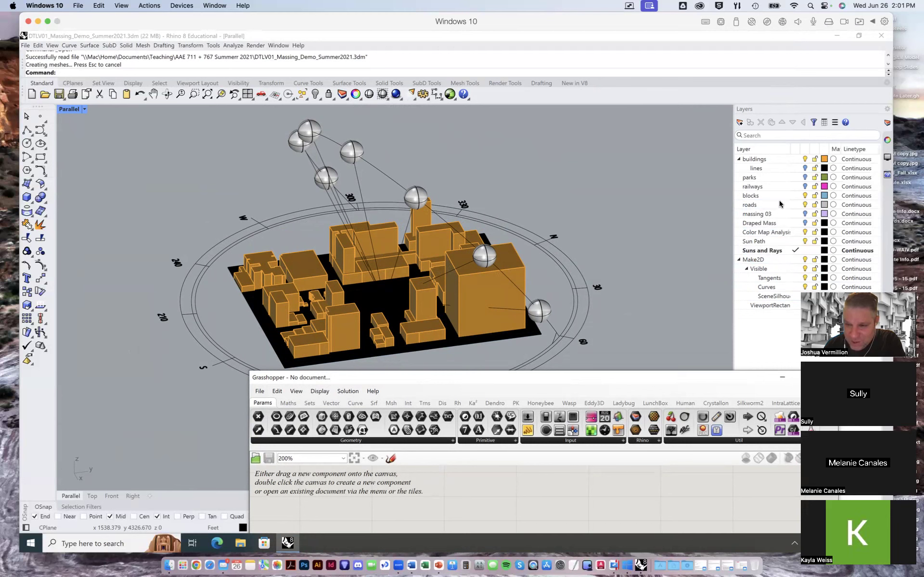
click(795, 159)
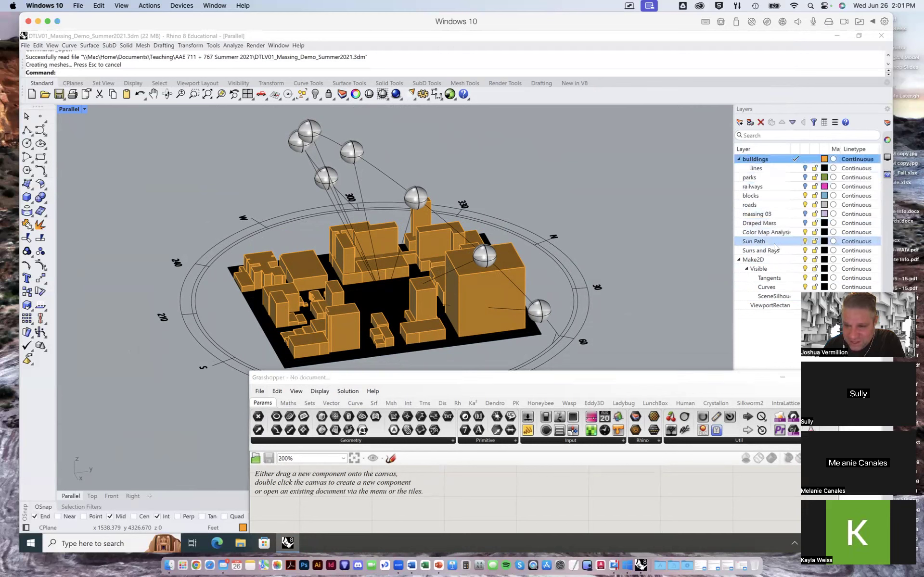
click(803, 242)
click(805, 251)
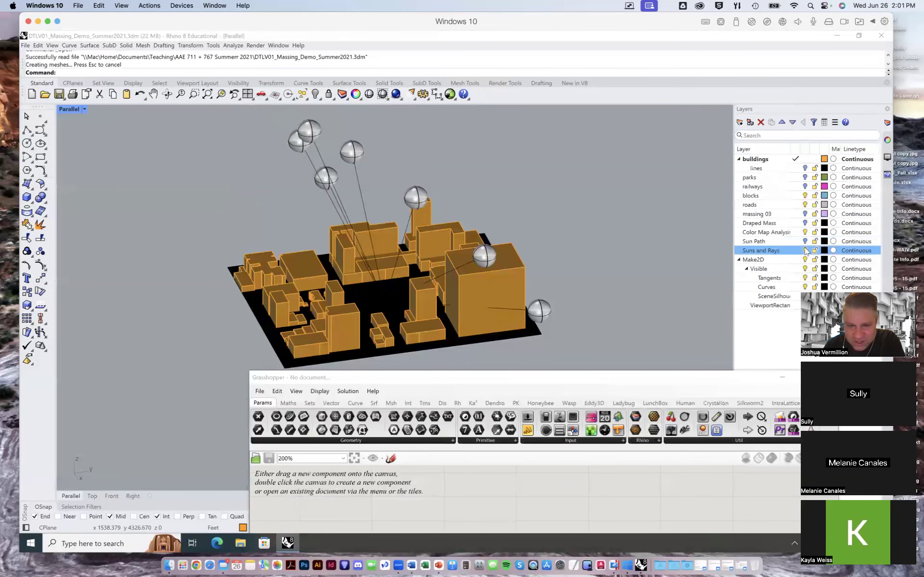
click(804, 260)
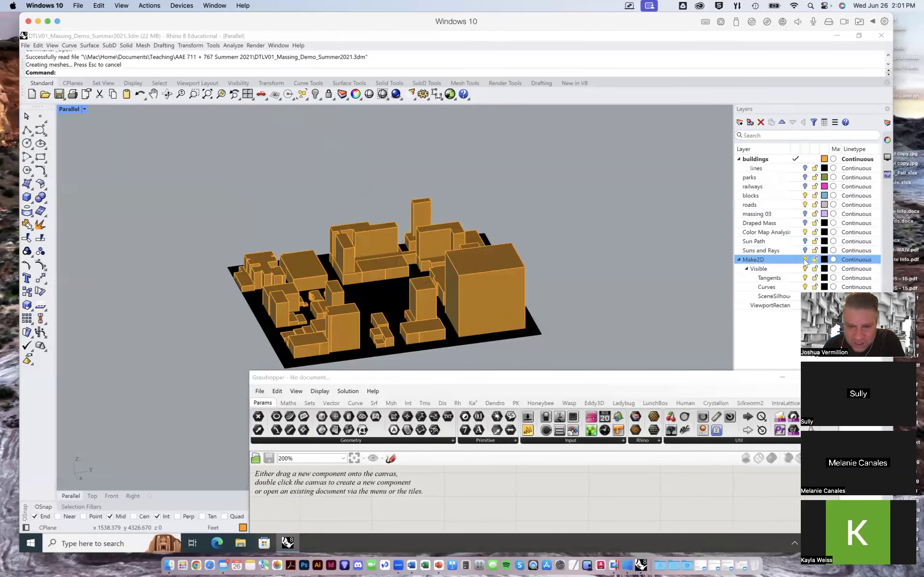
Step: Check the contents of the massing 03 and Draped Mass layers by briefly toggling their visibility
click(805, 214)
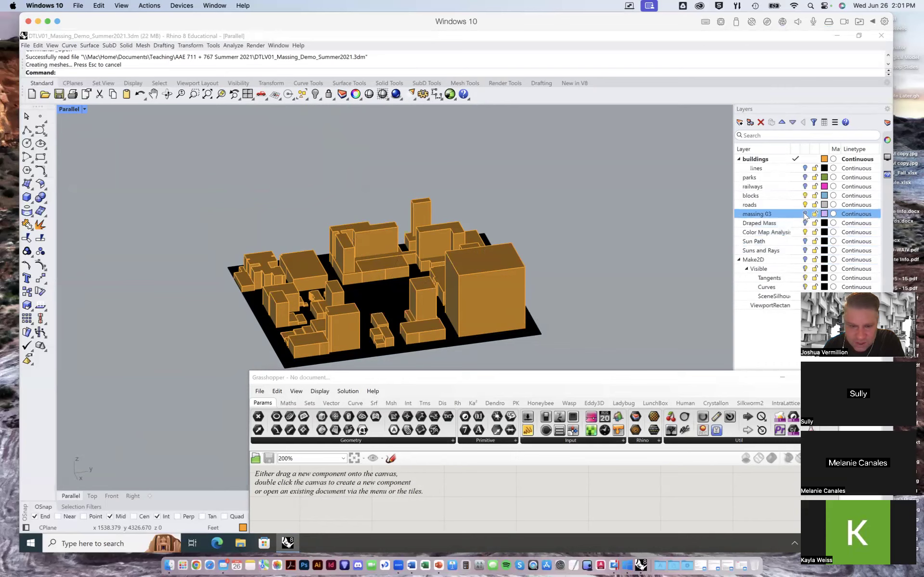
click(805, 214)
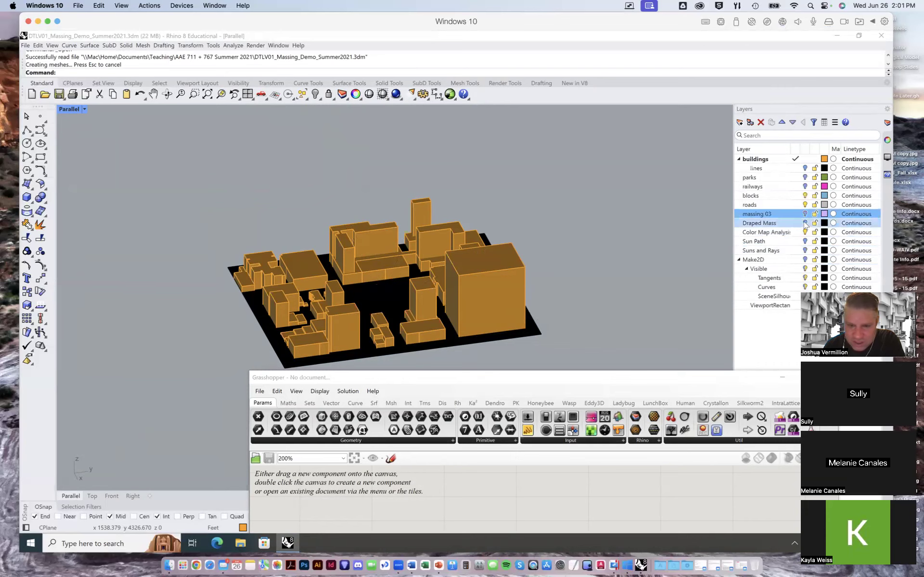
click(804, 223)
click(805, 224)
Step: Open the Grasshopper definition dataScape Example from Demonstration Files in the AAE 711 713 767 Summer 2020 folder
drag(652, 378, 674, 80)
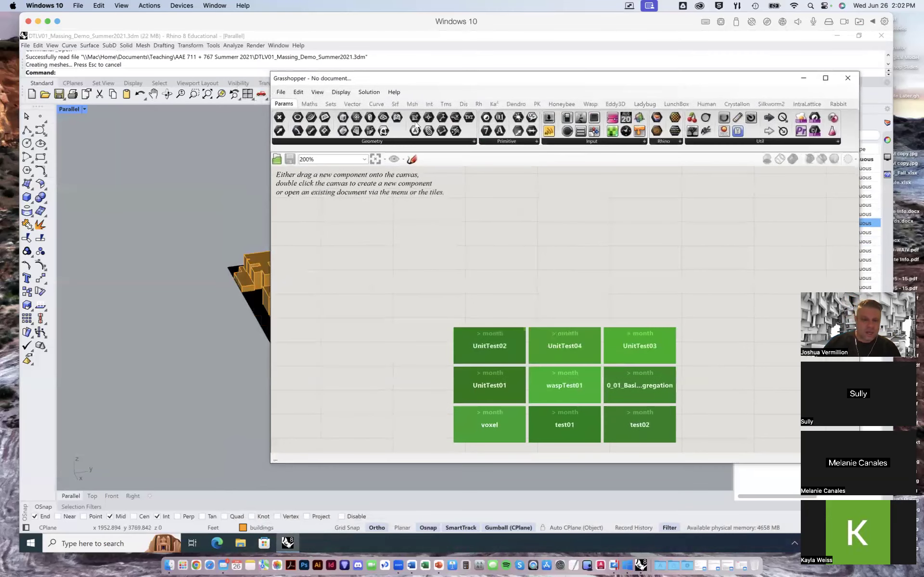
click(280, 92)
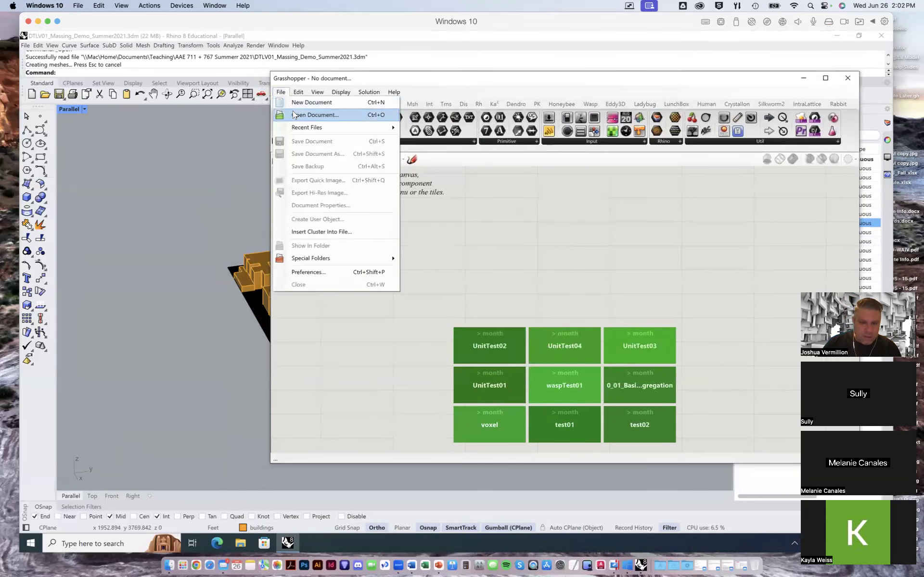
click(294, 114)
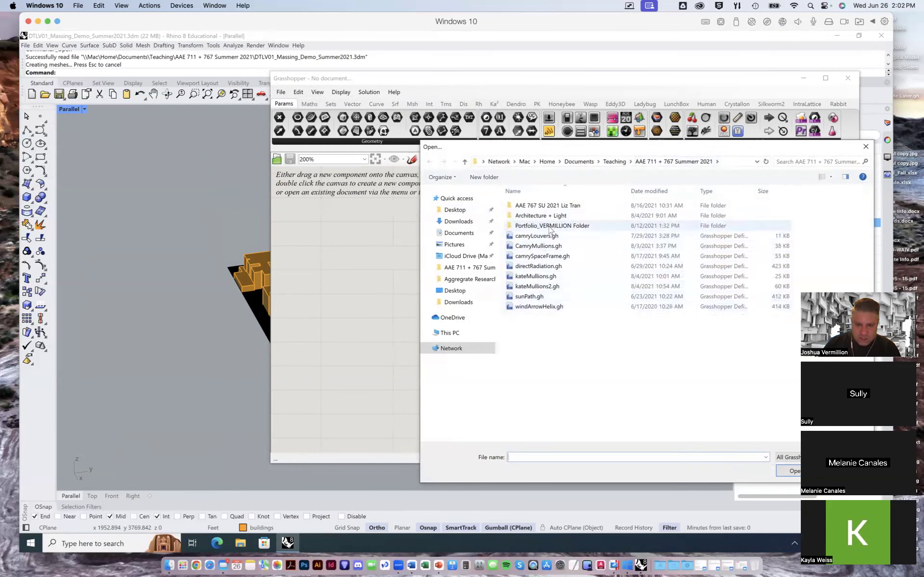
click(614, 162)
double_click(568, 326)
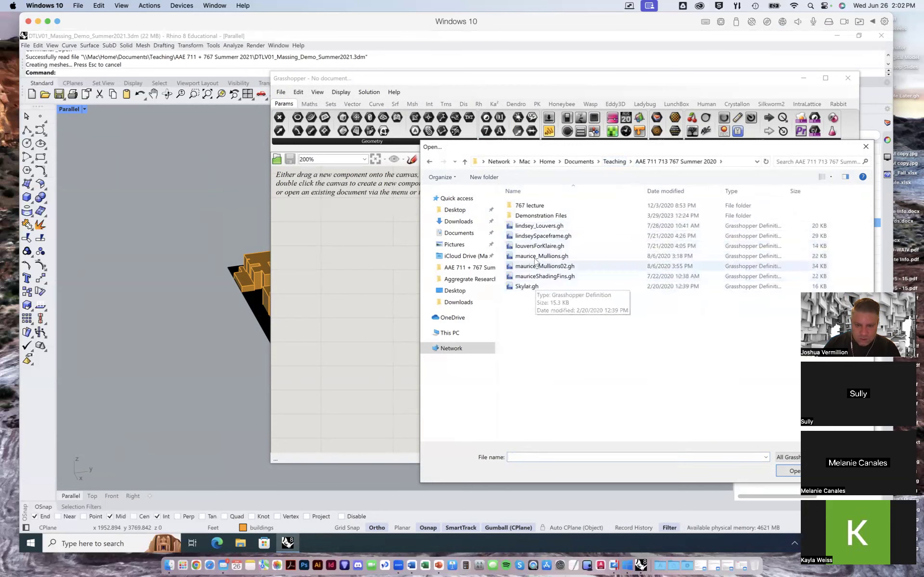
double_click(533, 215)
double_click(540, 206)
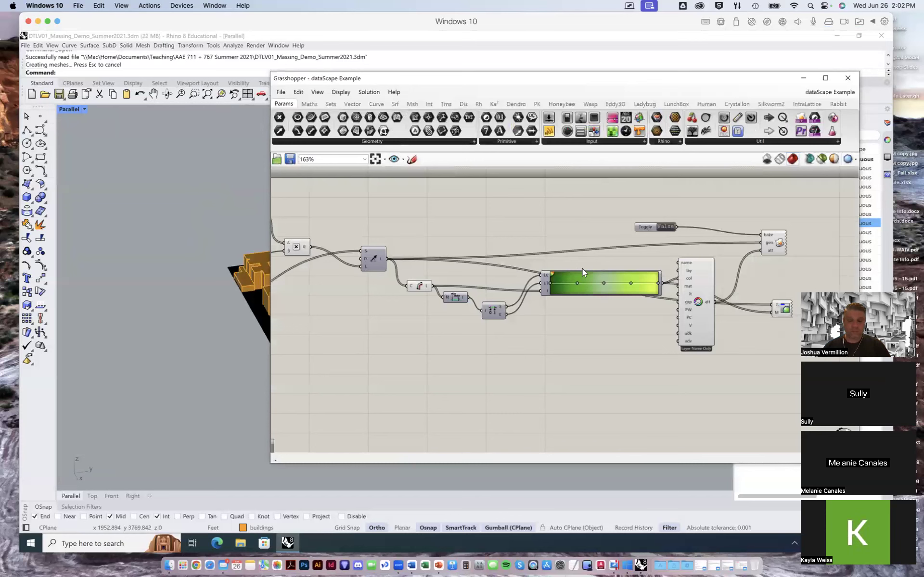
Step: Examine the start of the definition, from the Geometry input through Union Box to the box's X and Y dimensions
scroll(574, 278, down, 5)
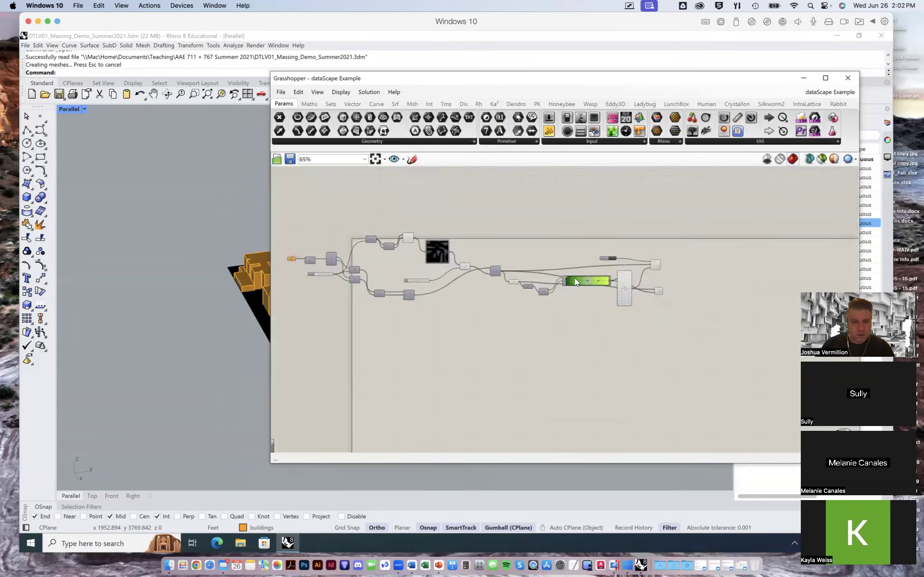
scroll(300, 252, up, 14)
scroll(345, 268, down, 9)
scroll(305, 293, up, 2)
scroll(304, 293, up, 2)
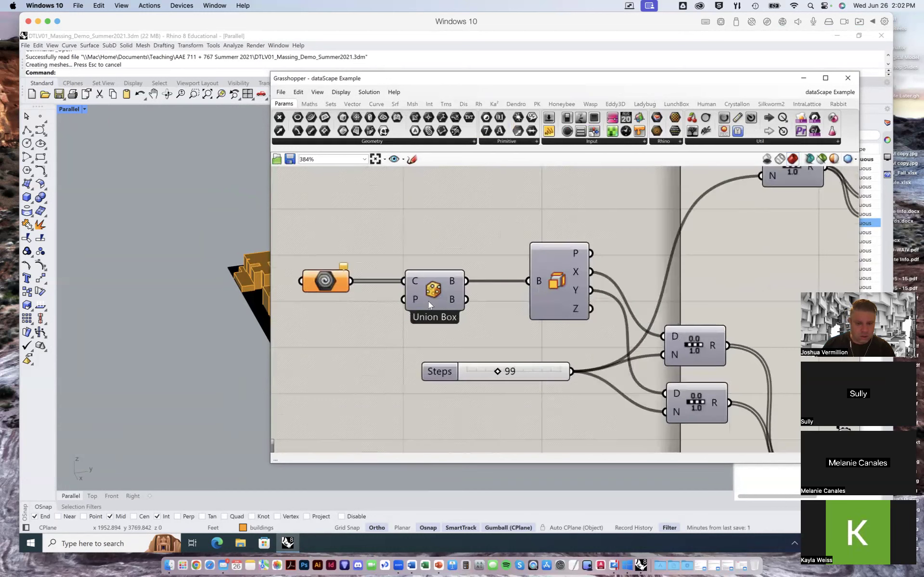
click(328, 284)
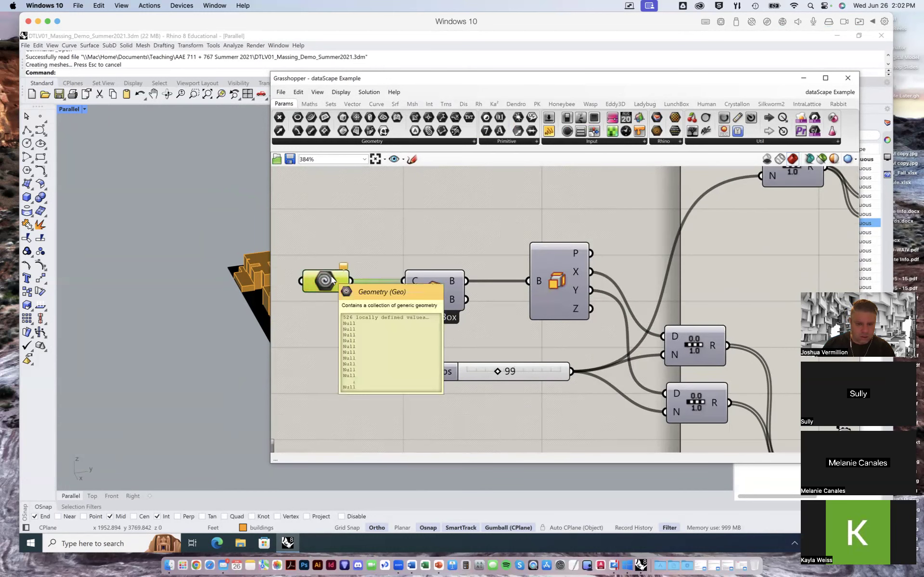
drag(479, 82, 427, 71)
scroll(543, 267, down, 8)
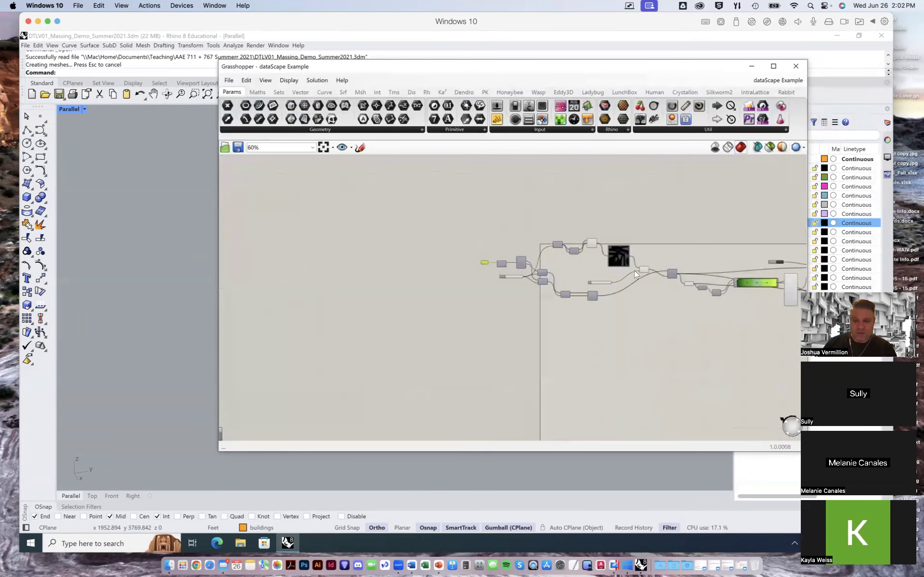
scroll(481, 255, up, 6)
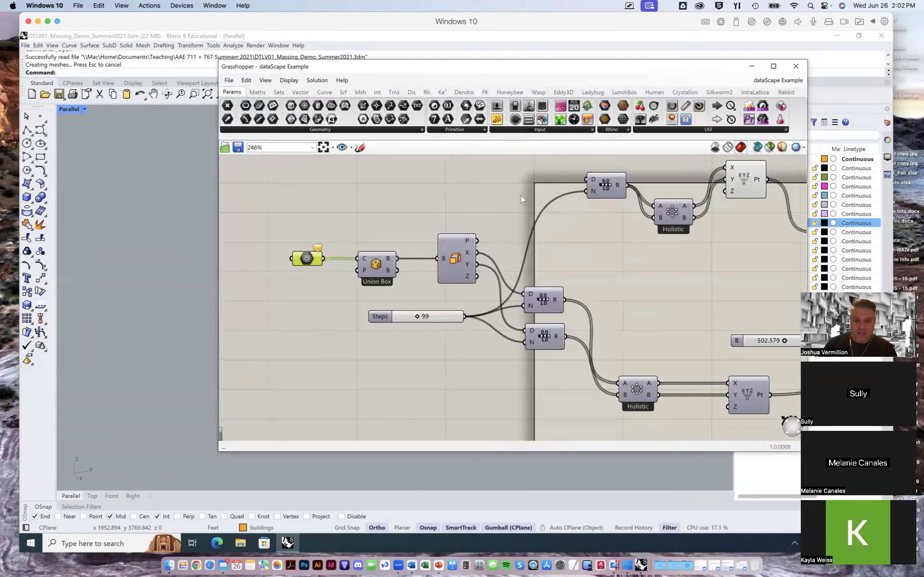
drag(379, 265, 387, 267)
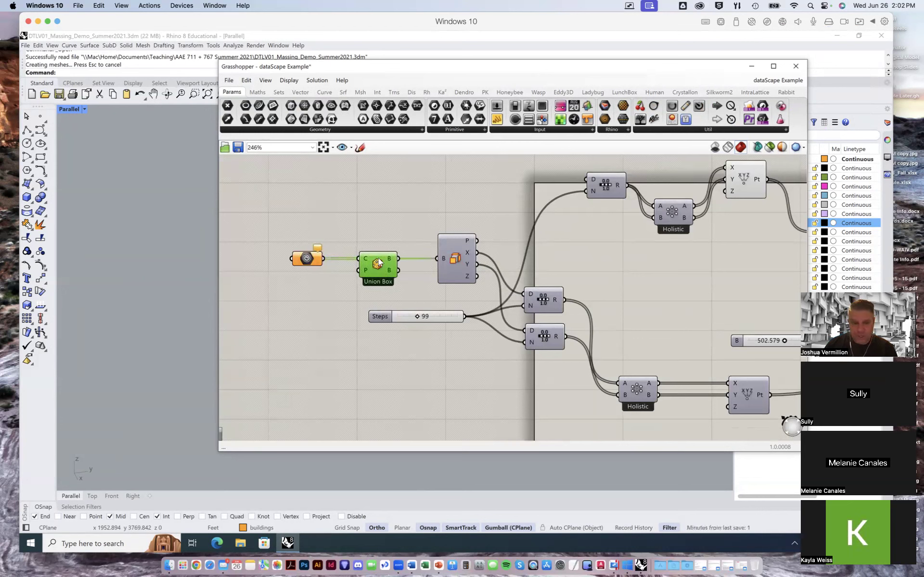
mouse_move(310, 258)
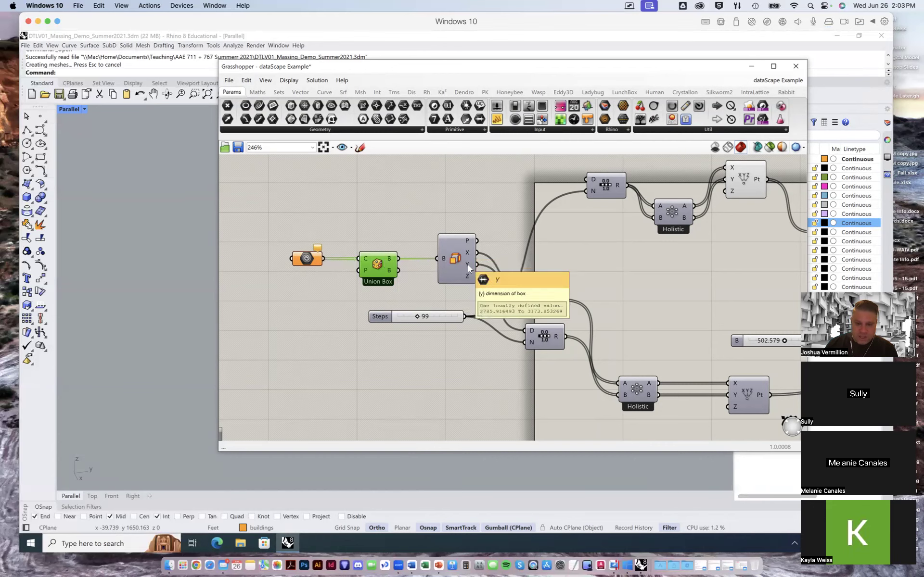
Step: Examine the rest of the definition, from the image sampler and multiplication to the line, colour gradient and bake components
scroll(591, 323, down, 4)
scroll(556, 308, up, 3)
right_drag(610, 296, 490, 290)
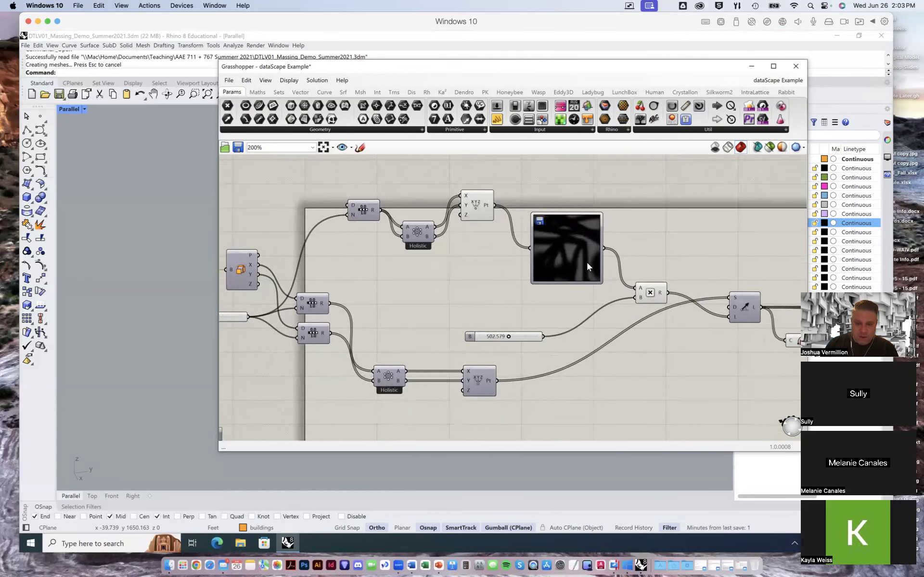
scroll(586, 261, up, 5)
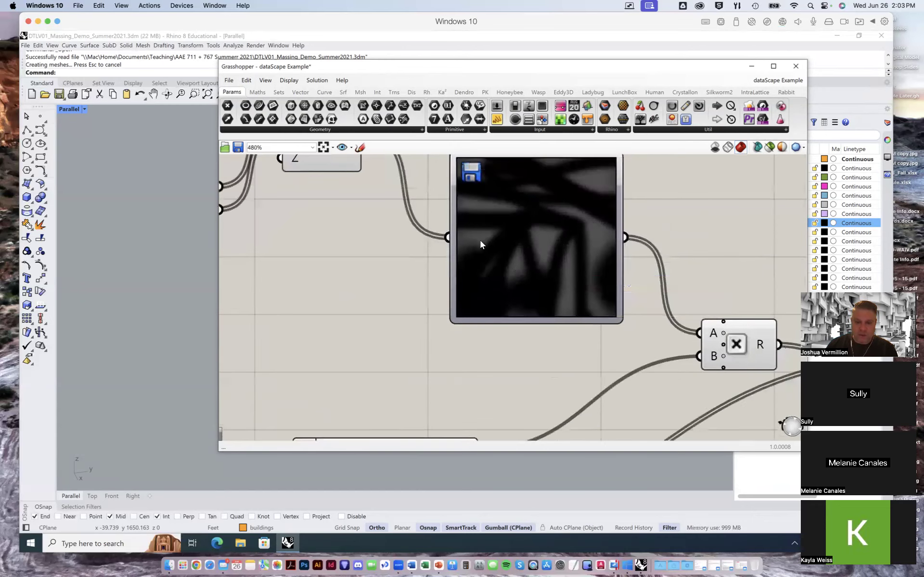
scroll(602, 305, down, 5)
right_drag(570, 316, 413, 296)
right_drag(660, 312, 496, 293)
right_drag(619, 299, 466, 298)
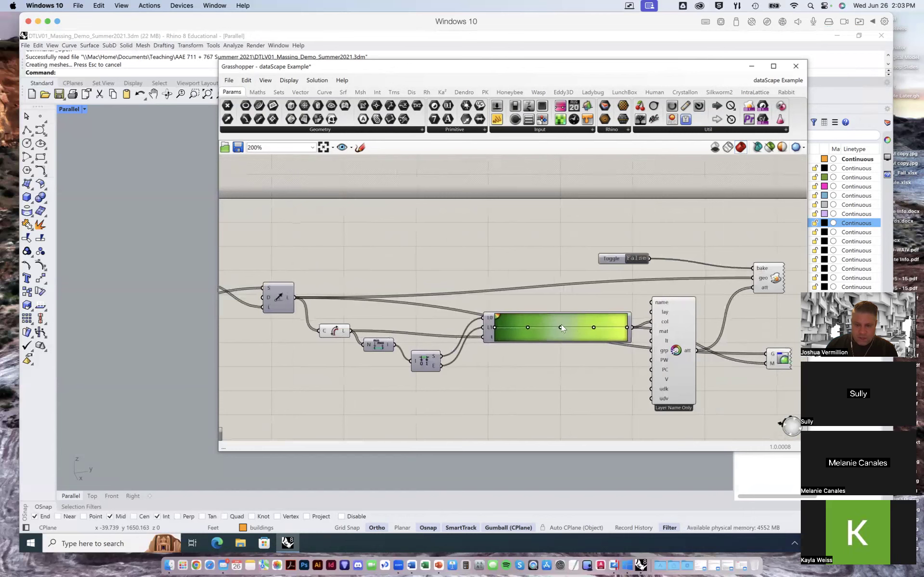
Step: Clear the Geo parameter's stored values and reference all the site's building masses into it as multiple geometries
scroll(604, 292, down, 1)
right_drag(680, 277, 717, 275)
right_drag(577, 279, 693, 270)
right_drag(524, 279, 713, 279)
right_drag(555, 278, 596, 279)
right_click(322, 257)
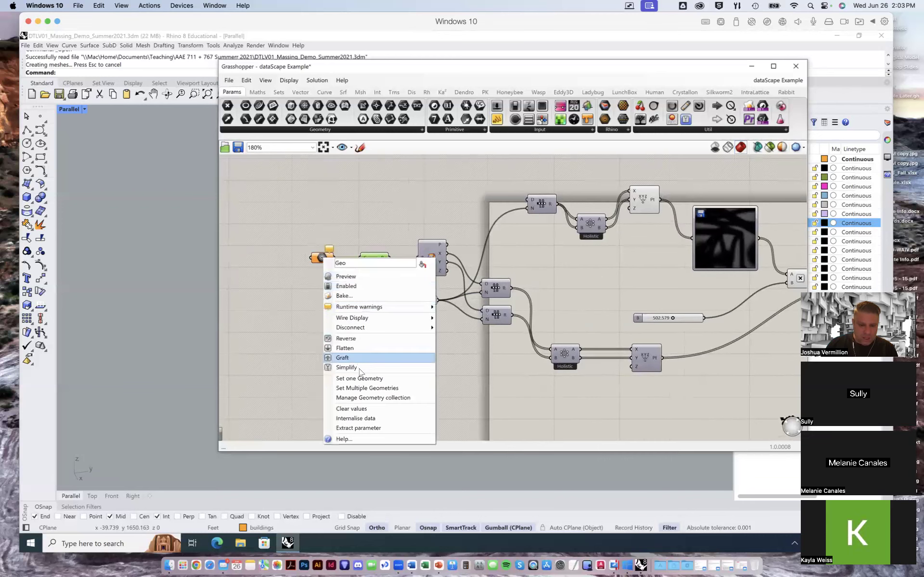
click(358, 405)
right_click(321, 257)
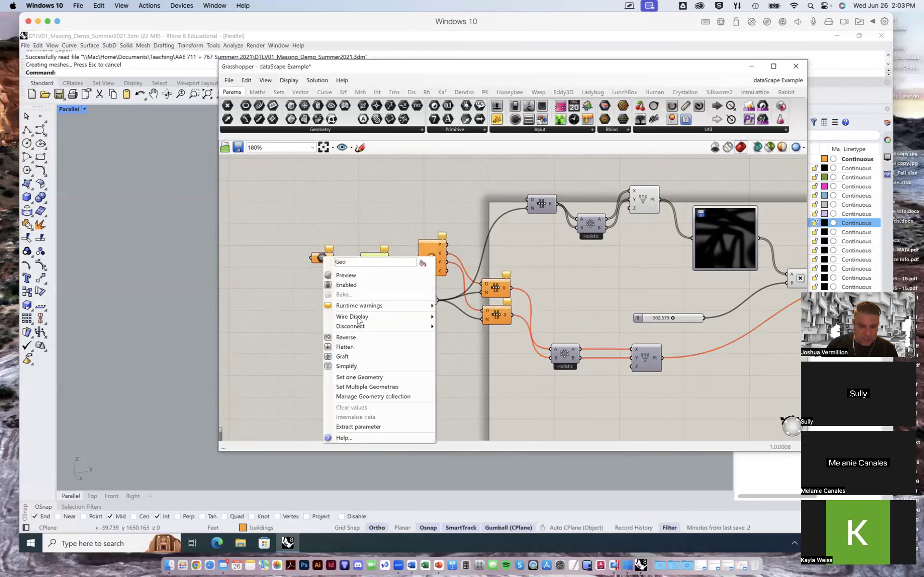
click(372, 386)
drag(174, 158, 580, 400)
key(Return)
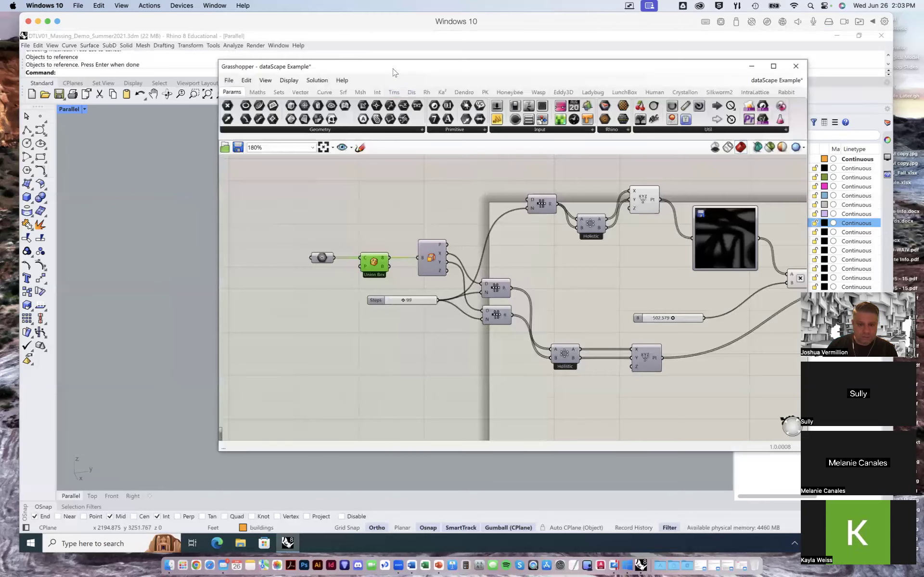
Step: Move the Grasshopper window off the Rhino viewport and examine the coloured lines among the building masses alongside the definition
drag(393, 73, 619, 90)
right_drag(262, 289, 354, 335)
scroll(393, 374, up, 4)
right_drag(388, 374, 367, 357)
scroll(367, 356, up, 2)
right_drag(686, 260, 592, 262)
right_drag(714, 300, 556, 303)
scroll(741, 259, up, 1)
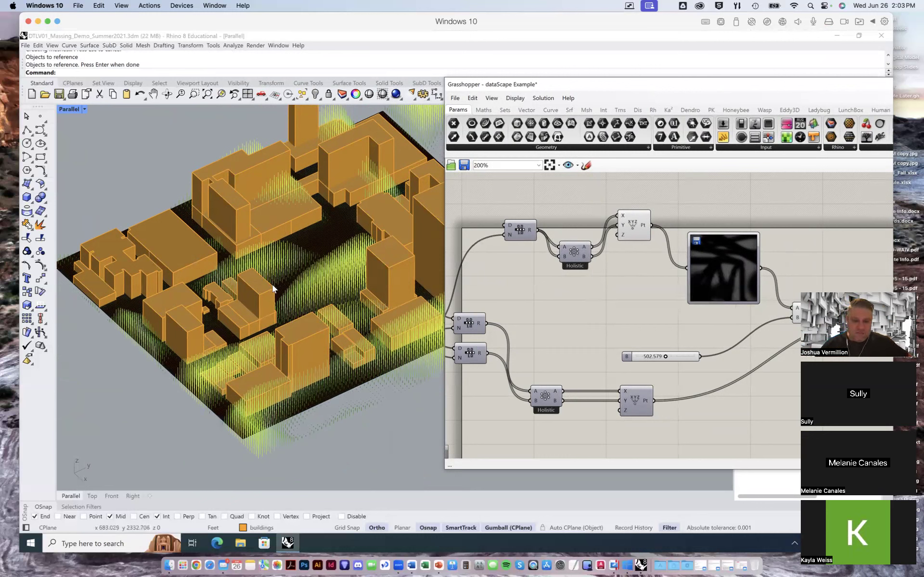
Step: Apply the red-yellow-blue preset to the gradient that colours the lines
right_drag(612, 328, 445, 316)
right_drag(712, 308, 552, 276)
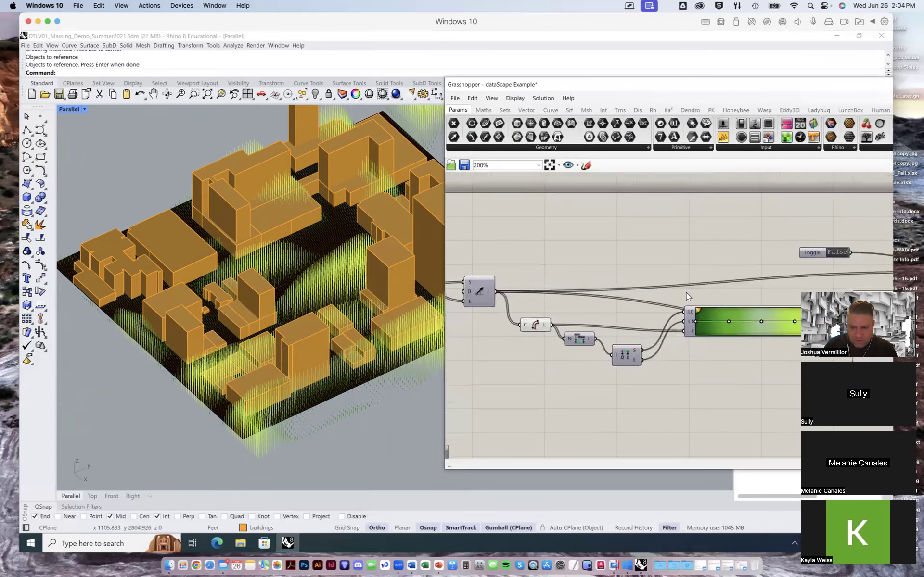
right_click(742, 312)
right_drag(745, 259, 621, 248)
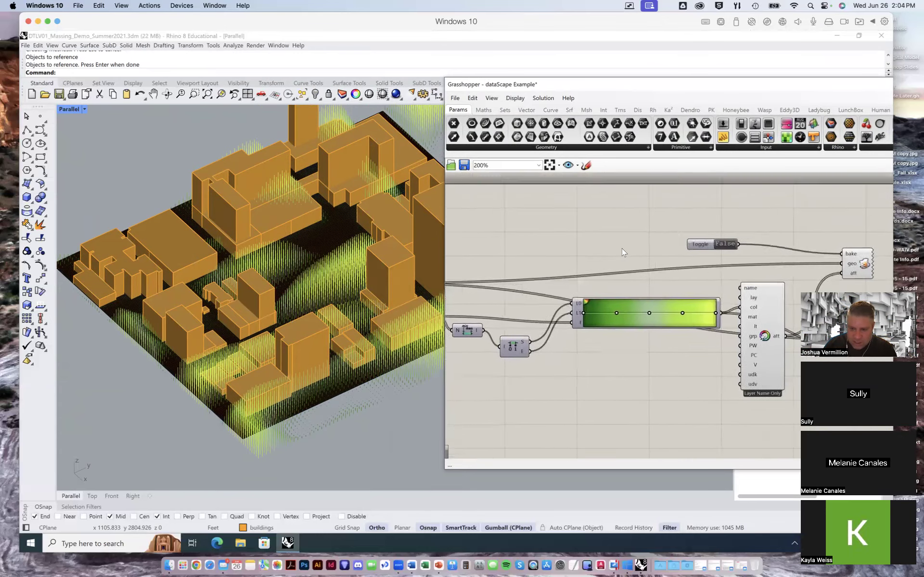
right_click(628, 303)
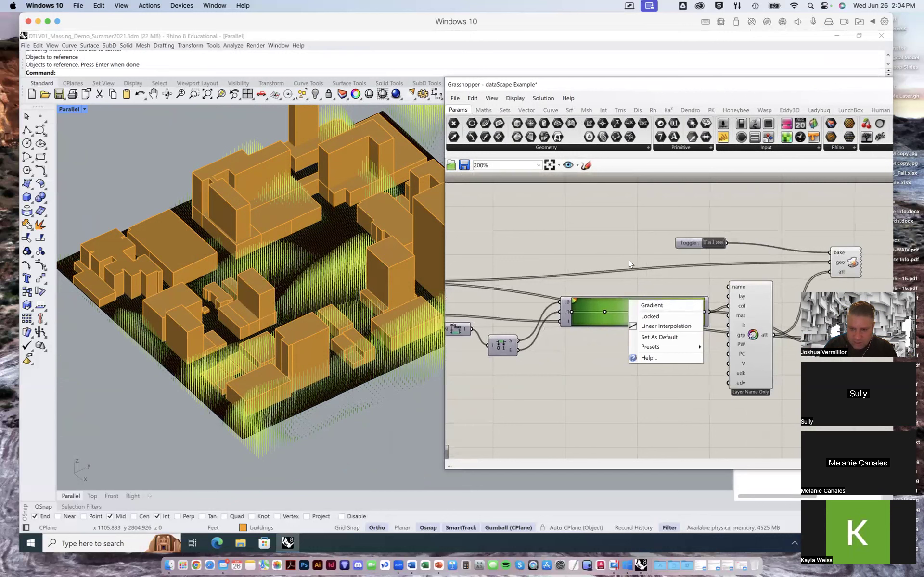
mouse_move(652, 348)
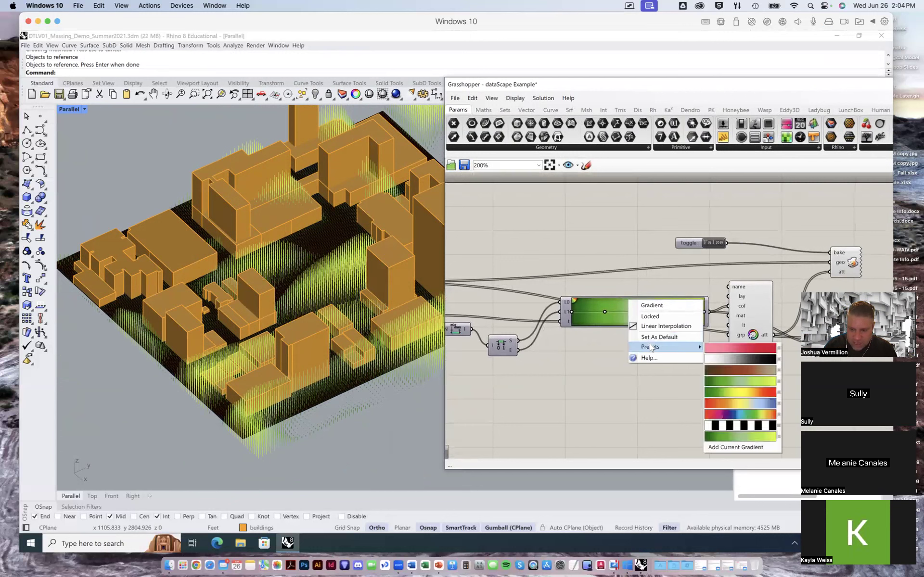
click(743, 405)
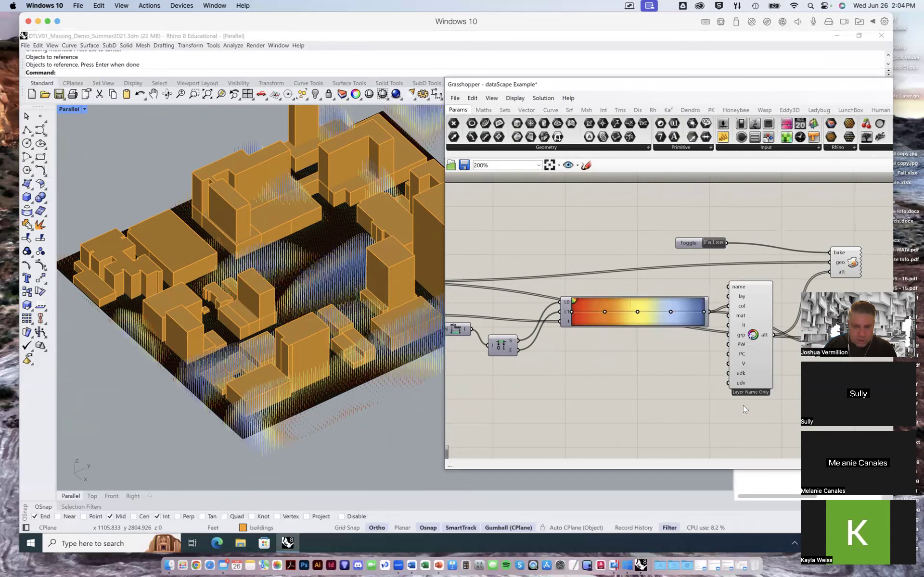
Step: Try the multicolour spectrum preset on the gradient and return it to the red-yellow-blue preset
right_click(651, 304)
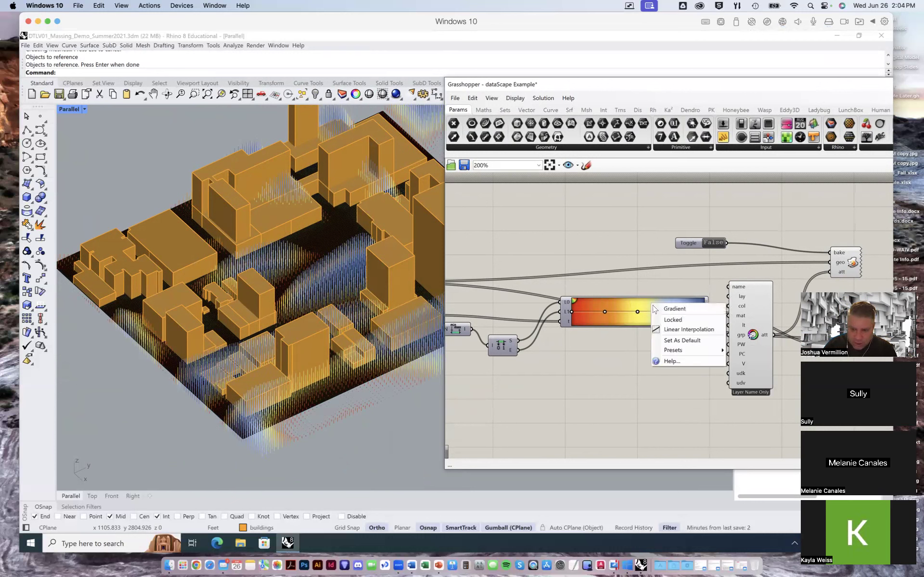
mouse_move(719, 350)
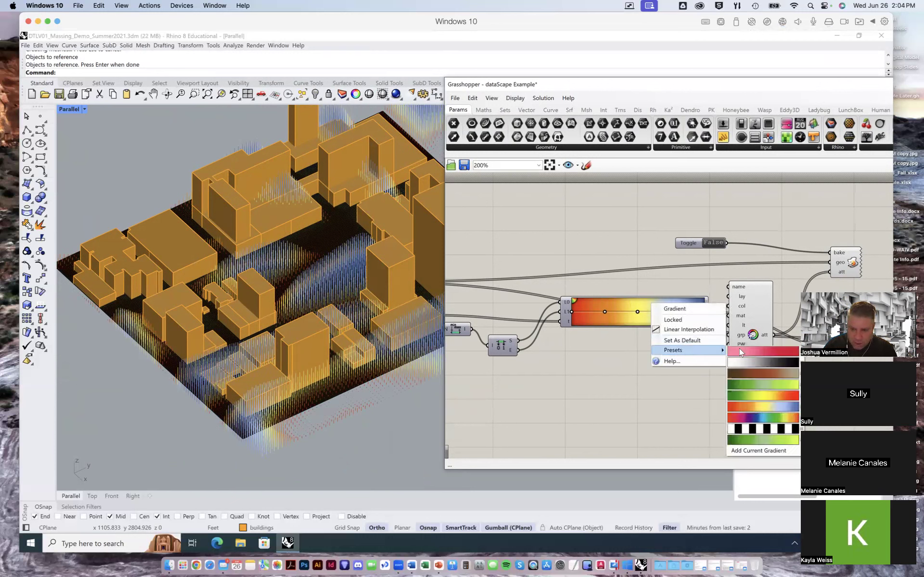
click(762, 418)
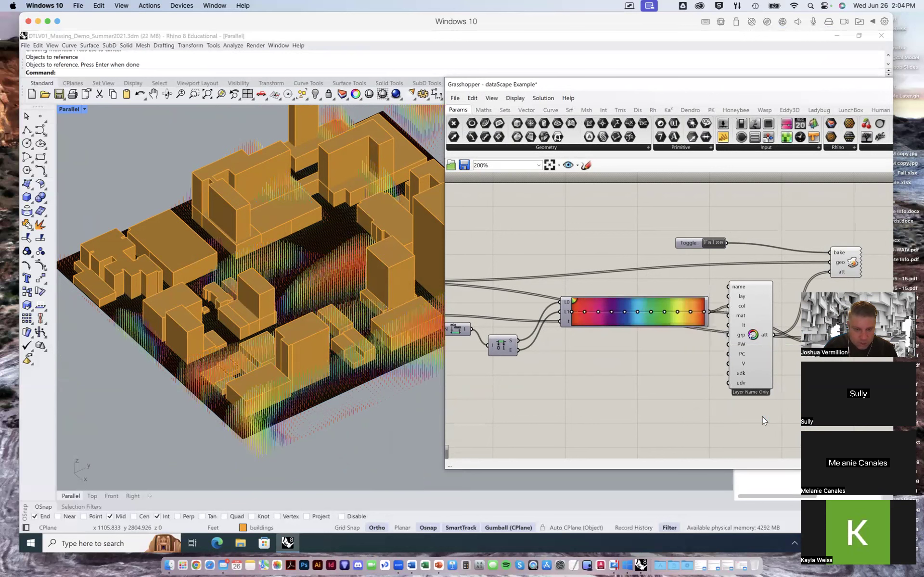
right_click(639, 304)
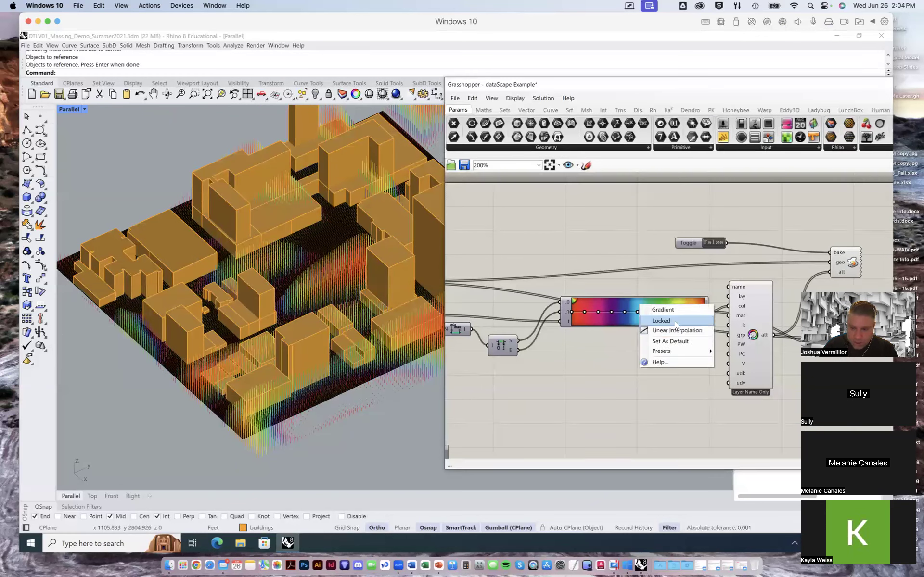
mouse_move(690, 356)
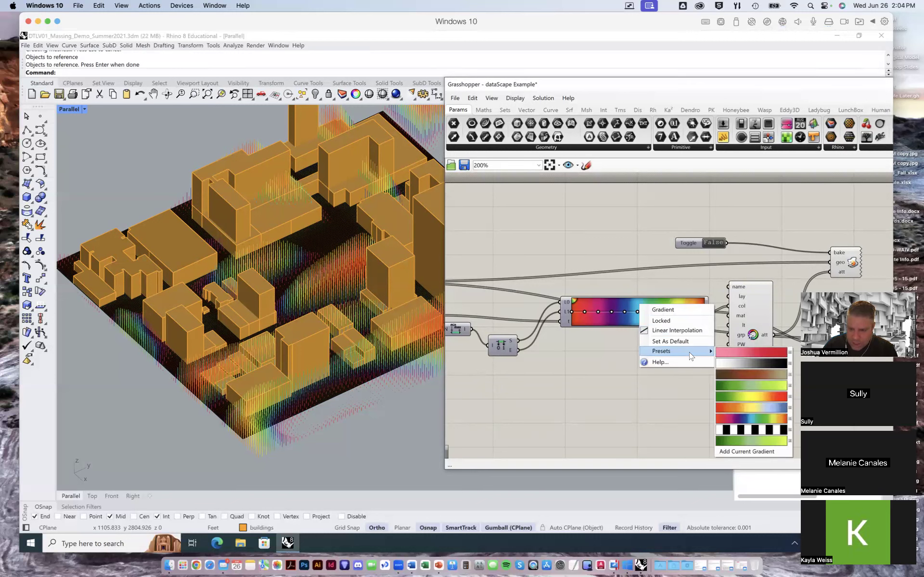
click(758, 408)
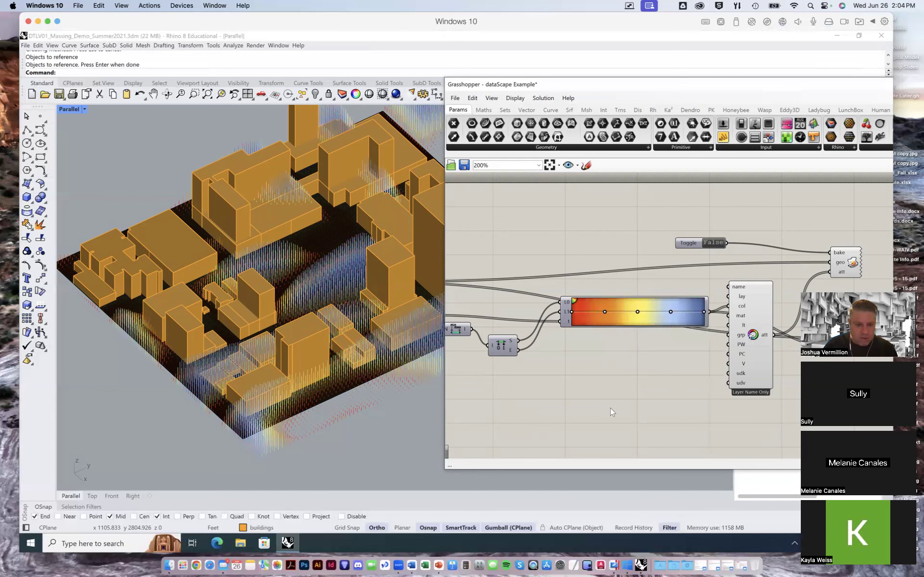
Step: Shift the bake component slightly farther from the attributes component on the canvas
mouse_move(280, 340)
right_down()
mouse_move(307, 325)
mouse_move(267, 341)
mouse_move(285, 336)
right_up()
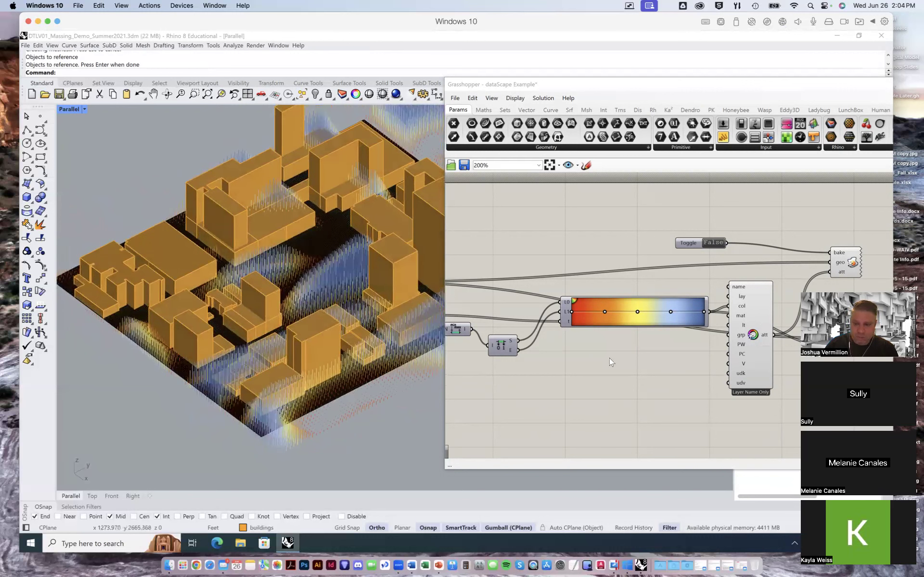
right_drag(632, 358, 526, 355)
right_drag(721, 314, 681, 319)
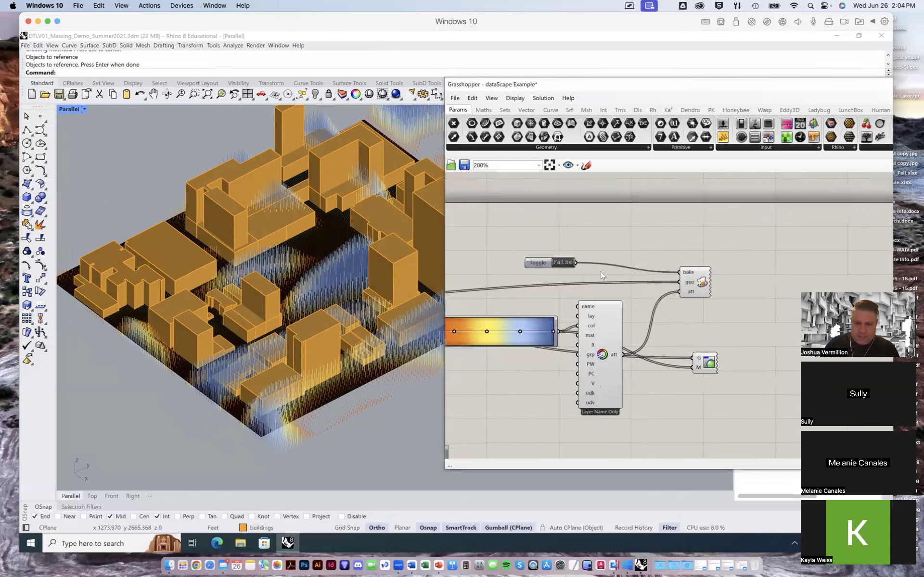
drag(703, 284, 715, 278)
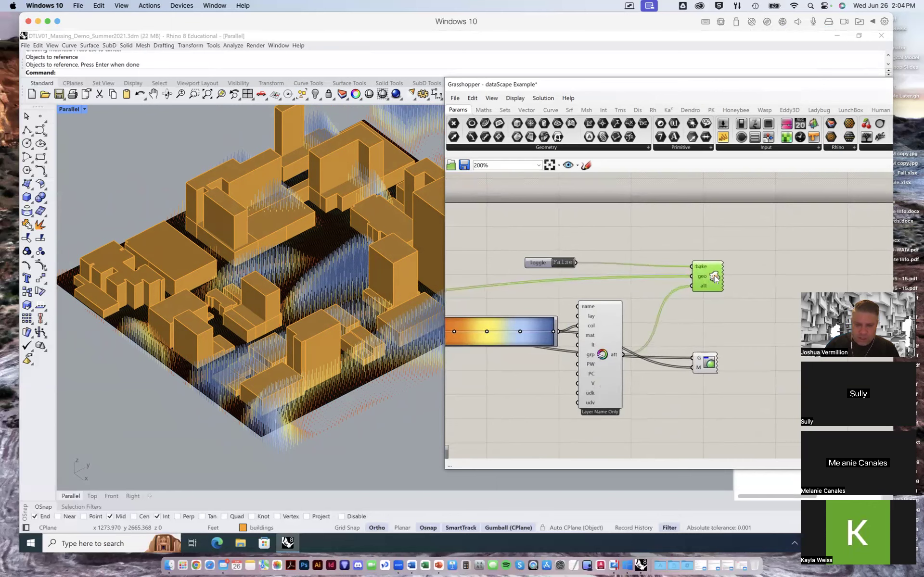
Step: View the whole site model in Rhino and trace the definition from the bake component back to the Geo input's options
drag(677, 90, 537, 313)
scroll(478, 217, down, 3)
mouse_move(412, 207)
right_down()
mouse_move(427, 225)
mouse_move(373, 215)
mouse_move(469, 222)
mouse_move(419, 226)
mouse_move(431, 212)
right_up()
drag(486, 308, 464, 105)
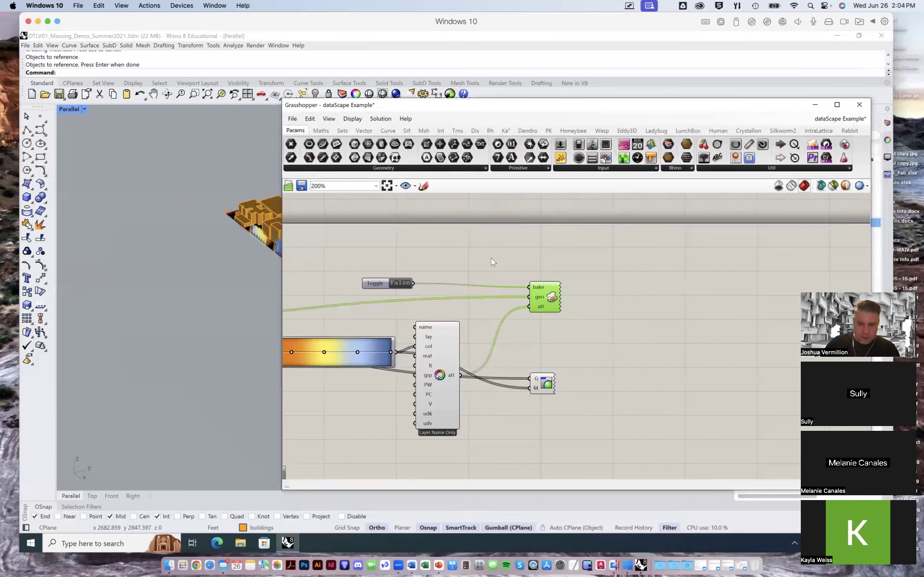
right_drag(492, 261, 666, 211)
right_drag(524, 257, 733, 253)
right_drag(479, 264, 614, 281)
right_drag(407, 313, 673, 338)
right_drag(573, 332, 647, 332)
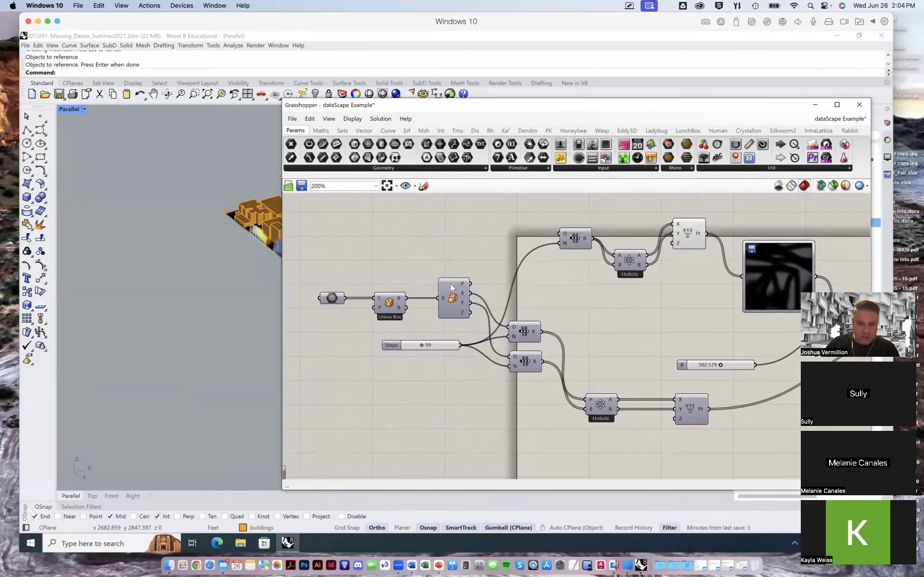
mouse_move(463, 291)
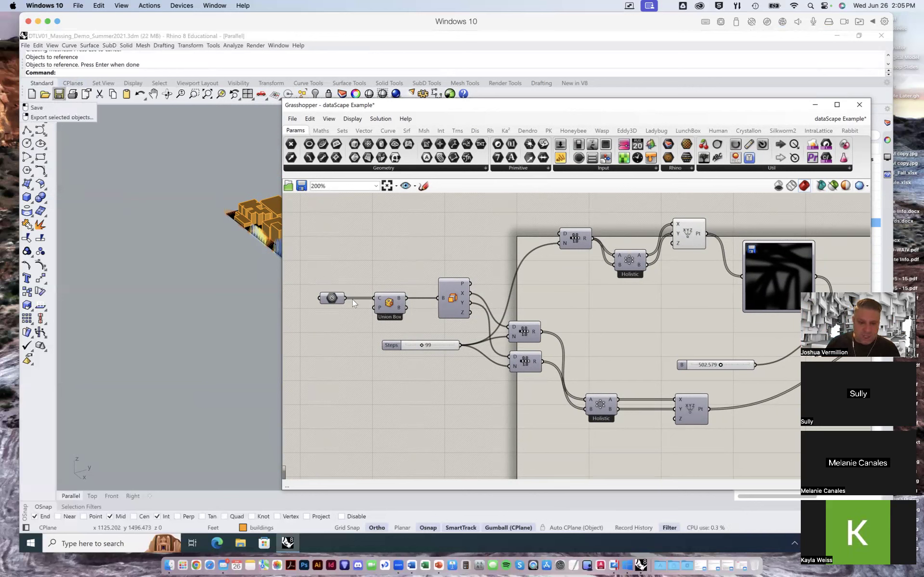
right_click(336, 297)
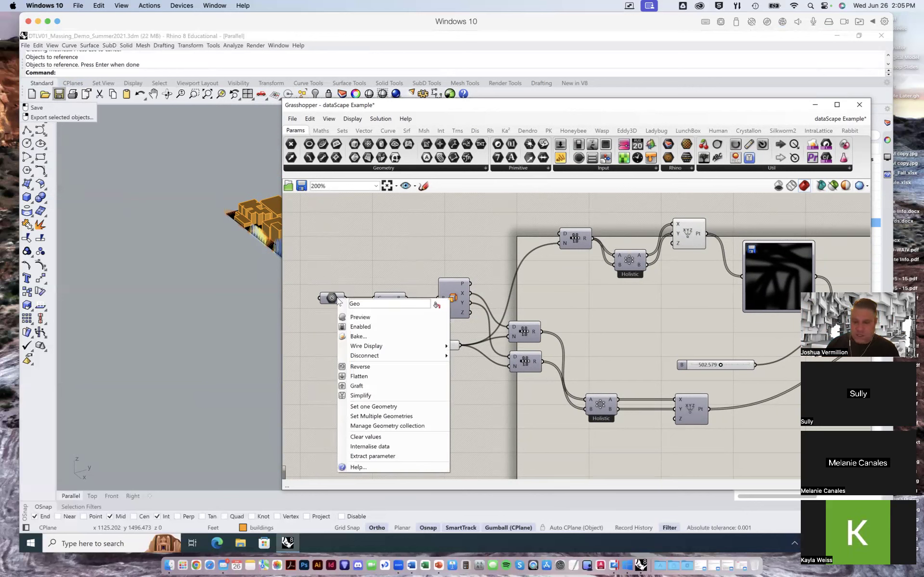
click(424, 236)
Step: Lower the Steps slider to 71 and uncover the Rhino model to compare the line density
right_drag(560, 293, 526, 289)
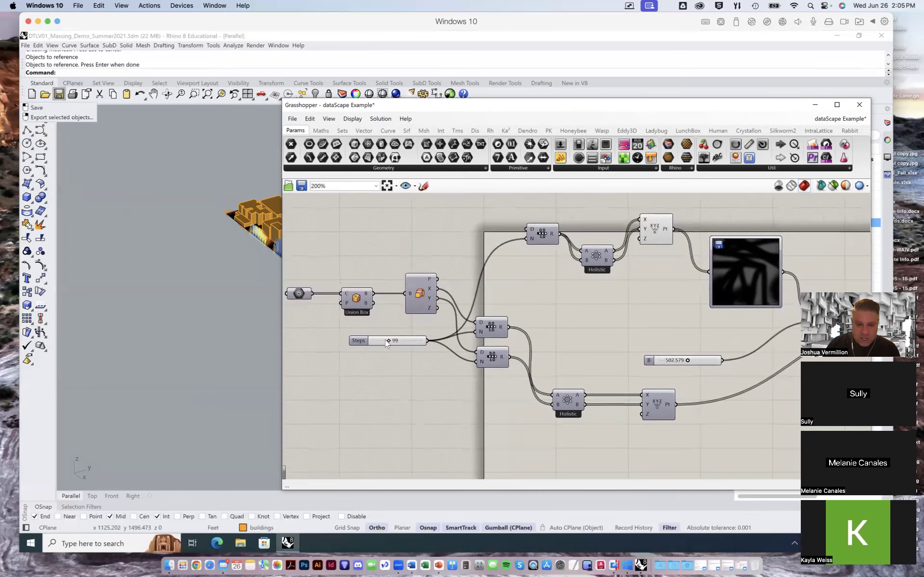
drag(385, 342, 382, 341)
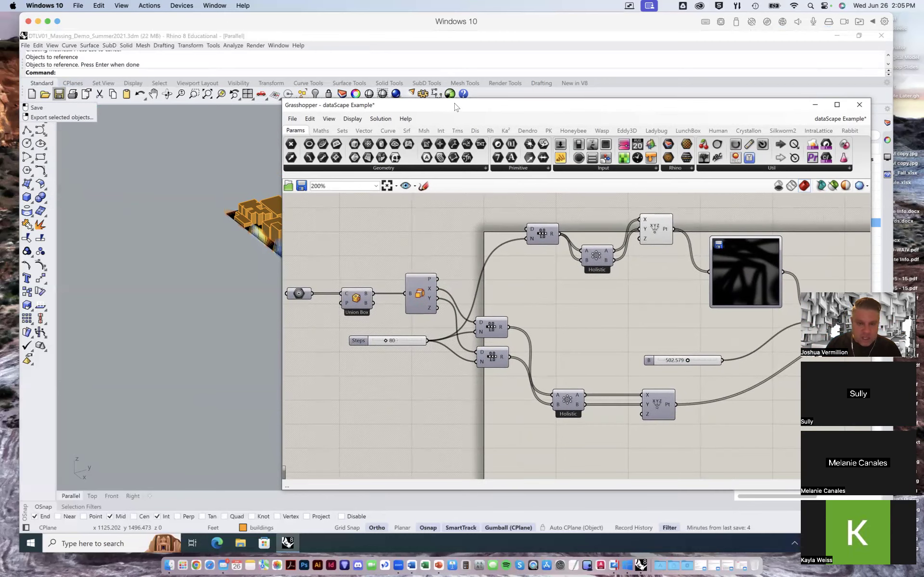
drag(524, 107, 670, 105)
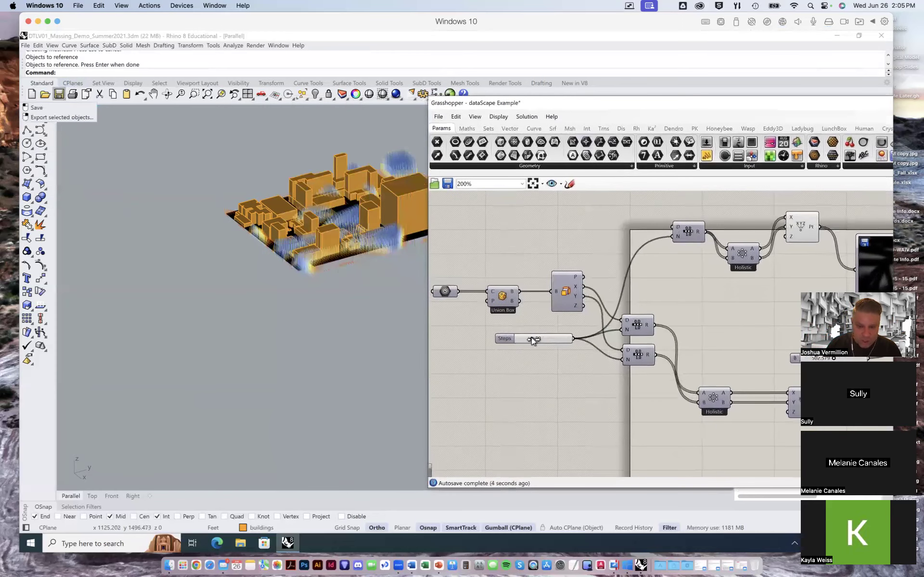
mouse_move(531, 339)
mouse_down()
mouse_move(518, 339)
mouse_move(531, 340)
mouse_up()
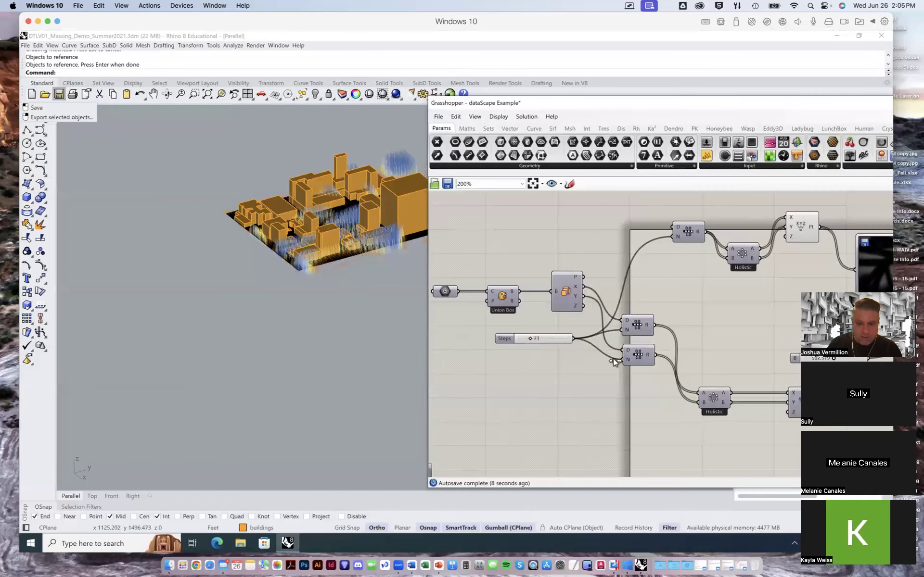
Step: Set the slider that multiplies the image sampler values to 481.746
right_drag(681, 278, 600, 274)
right_drag(725, 315, 594, 302)
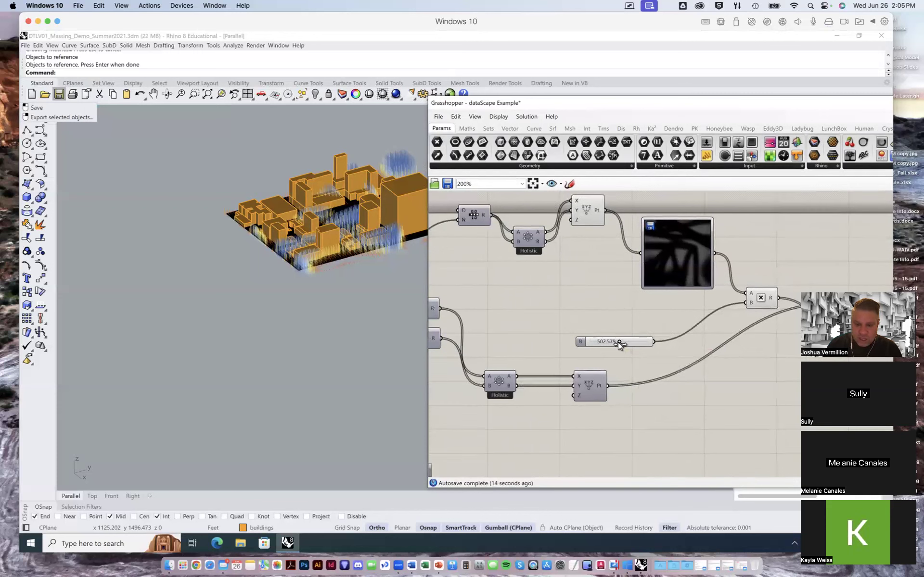
drag(618, 342, 620, 341)
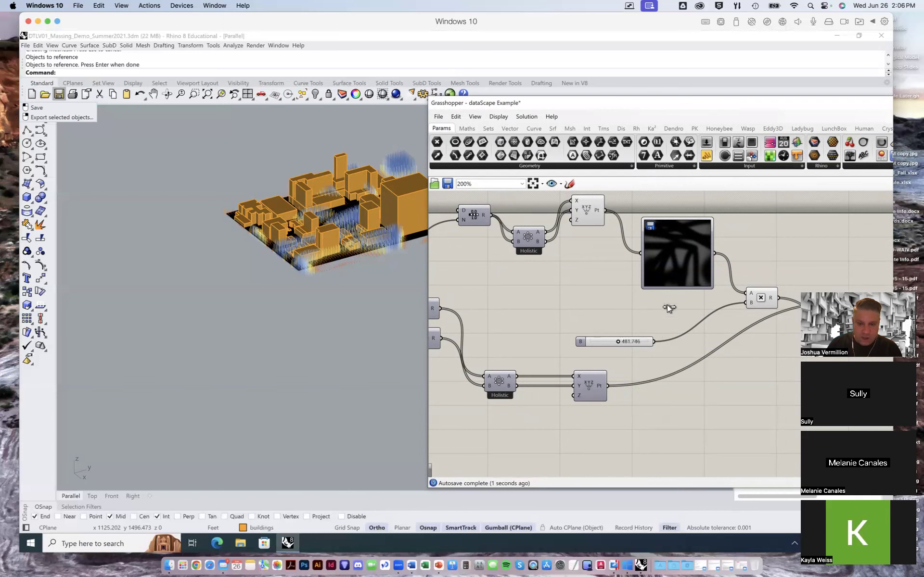
Step: Examine the line, length and gradient components through to the attributes, bake and preview components
right_drag(672, 307, 464, 290)
right_drag(676, 341, 537, 315)
right_drag(612, 342, 565, 344)
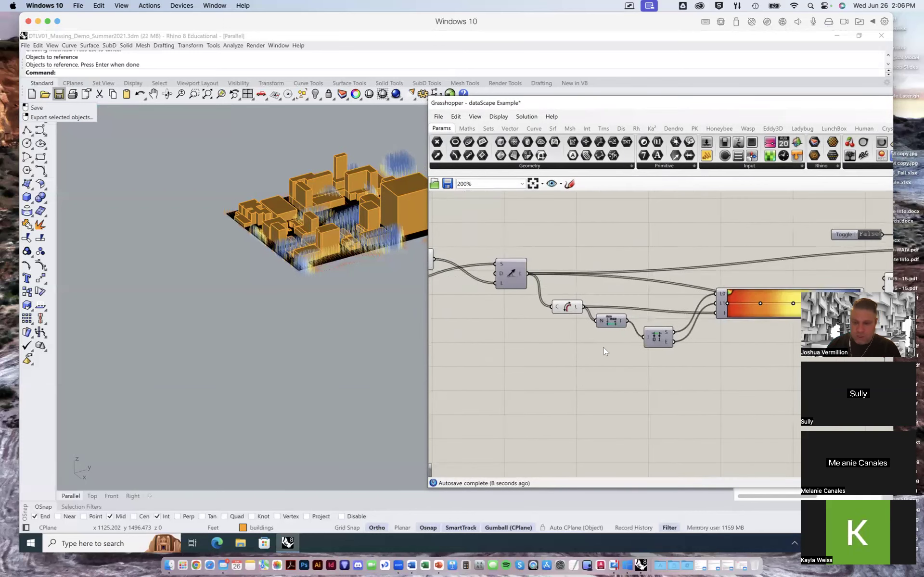
right_drag(679, 381, 555, 380)
right_drag(699, 285, 646, 286)
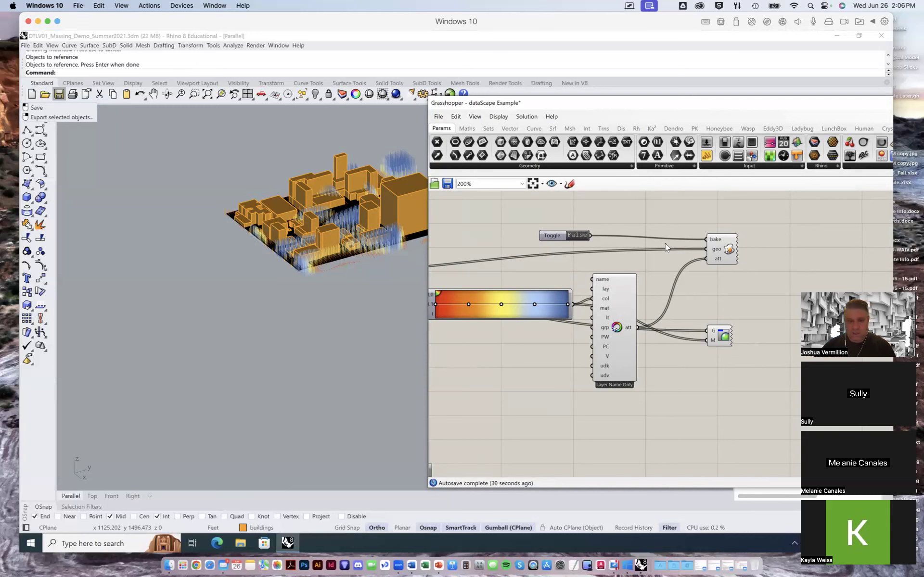
Step: Widen the Grasshopper window over the Rhino viewport and close the dataScape Example definition without saving the changes
drag(698, 104, 544, 110)
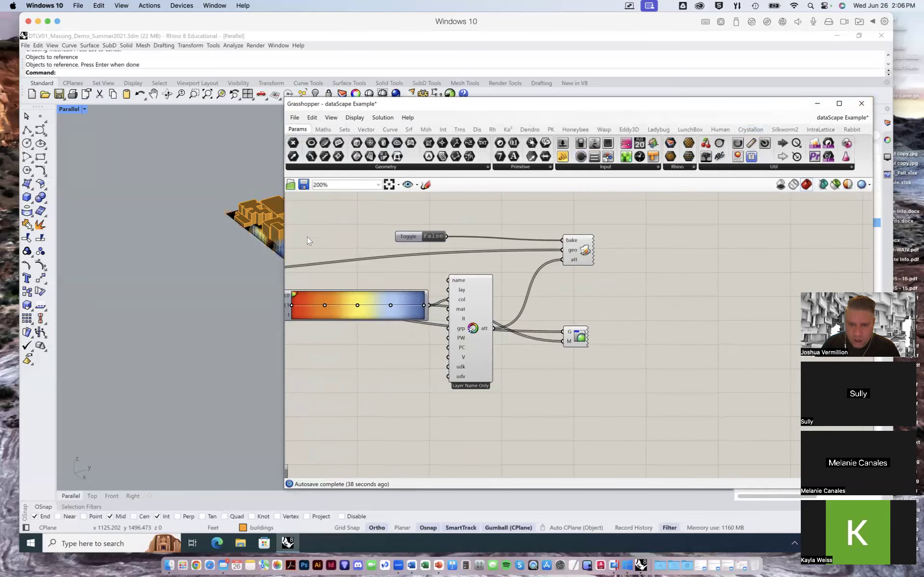
drag(284, 247, 220, 242)
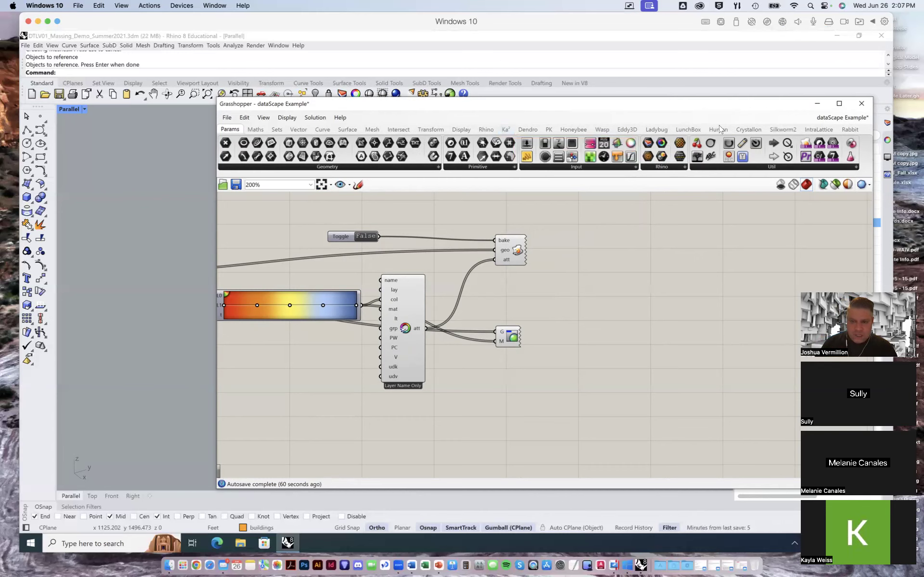
click(867, 122)
click(841, 159)
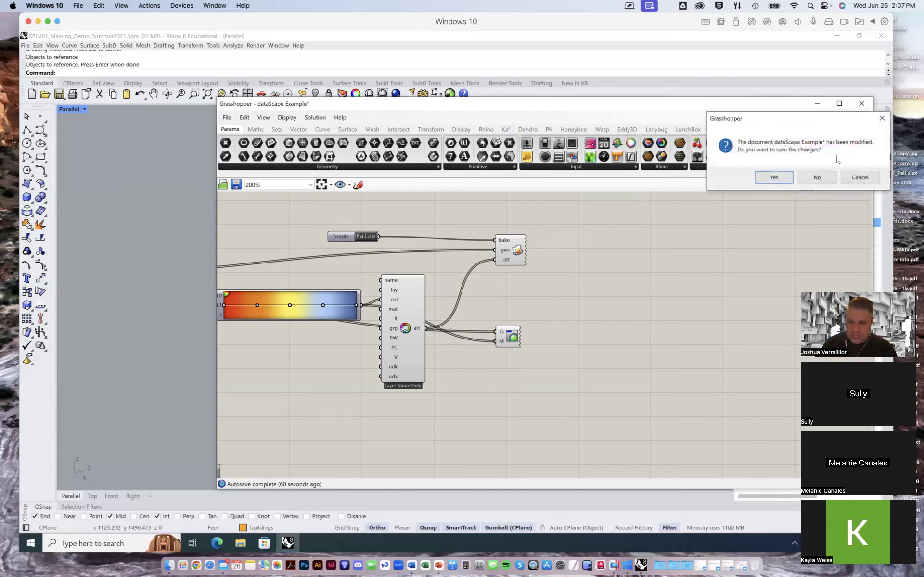
click(815, 177)
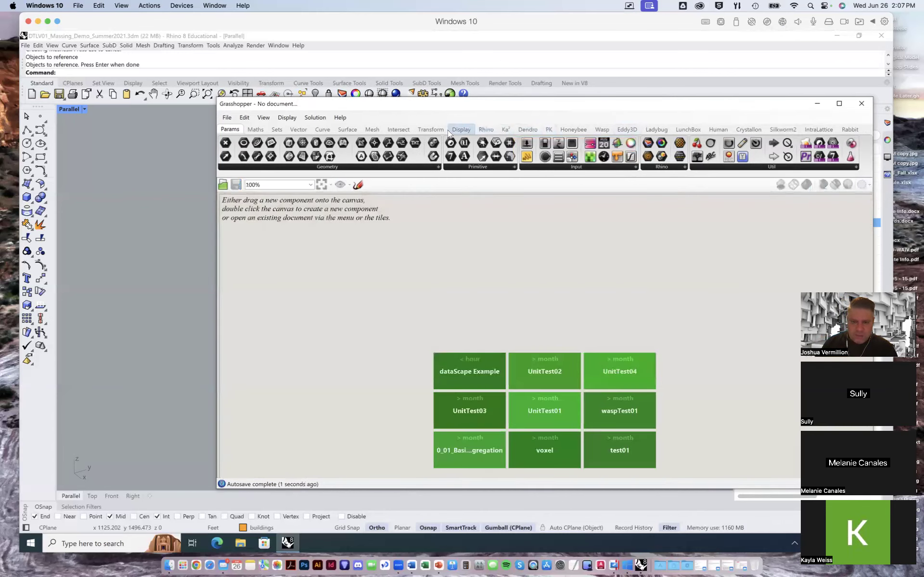
Step: Look at the Honeybee and Ladybug plug-in component sets
click(568, 128)
click(653, 130)
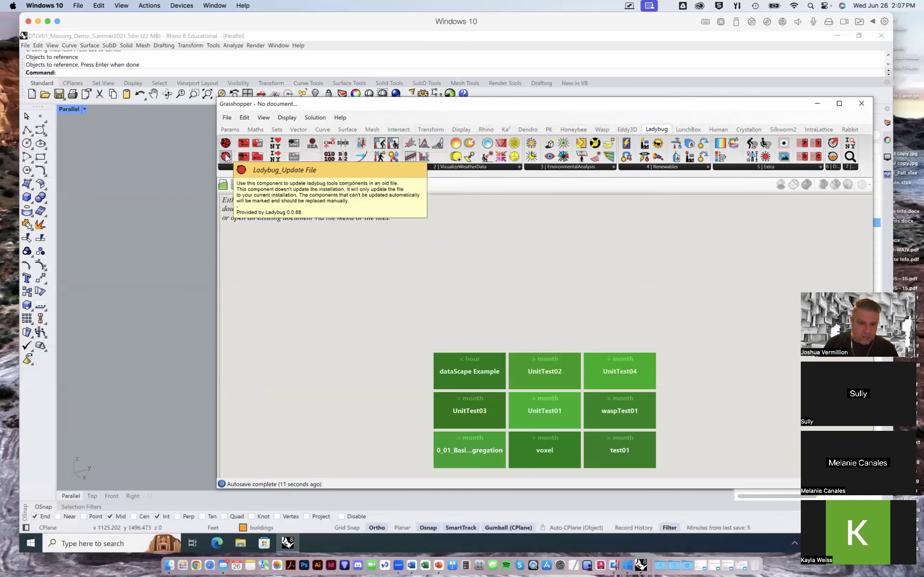
Step: Look through the Ladybug component groups: general, AnalyzeWeatherData, VisualizeWeatherData, EnvironmentalAnalysis and Renewables
click(262, 167)
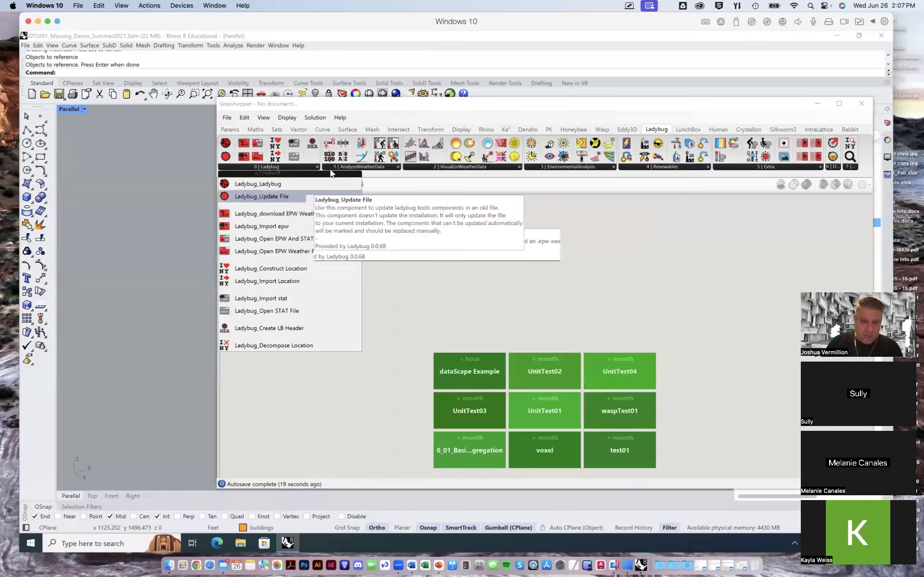
click(361, 167)
click(451, 165)
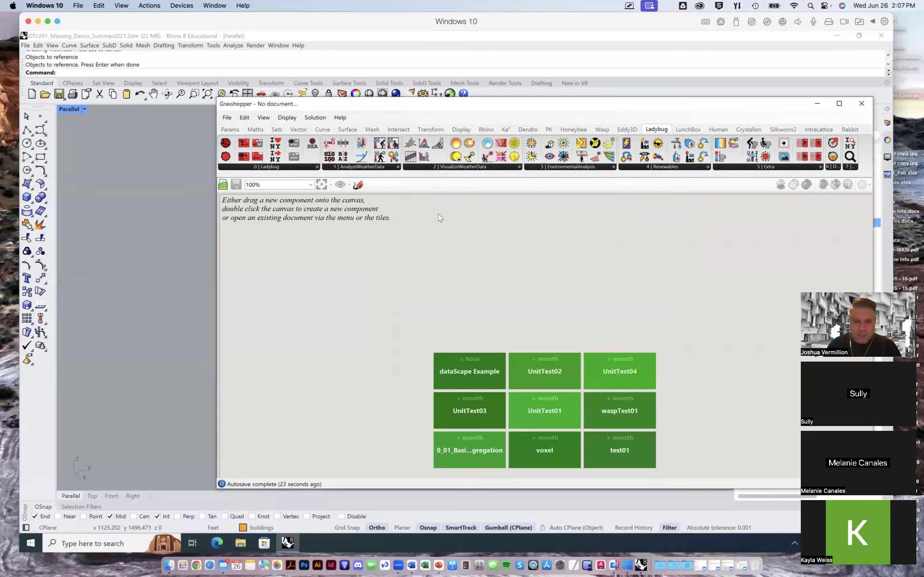
click(462, 167)
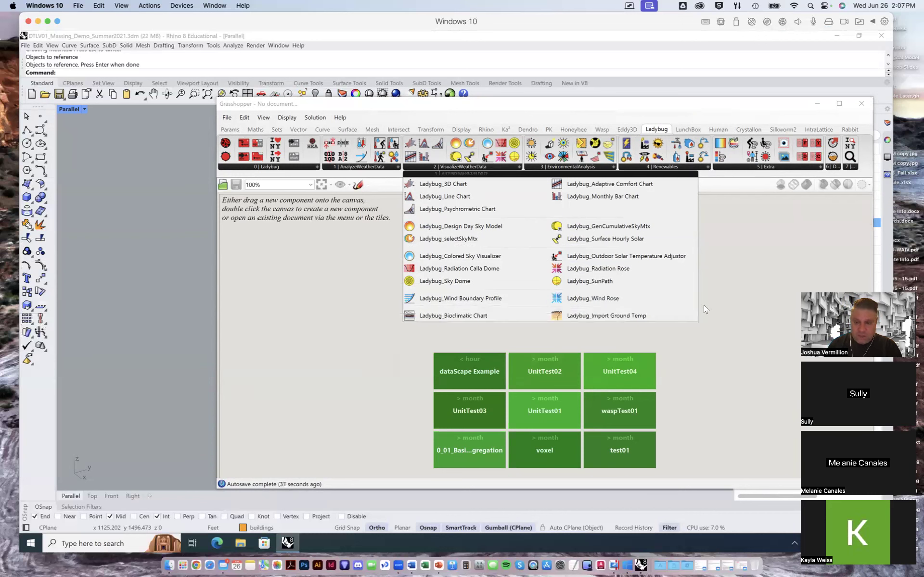
click(574, 167)
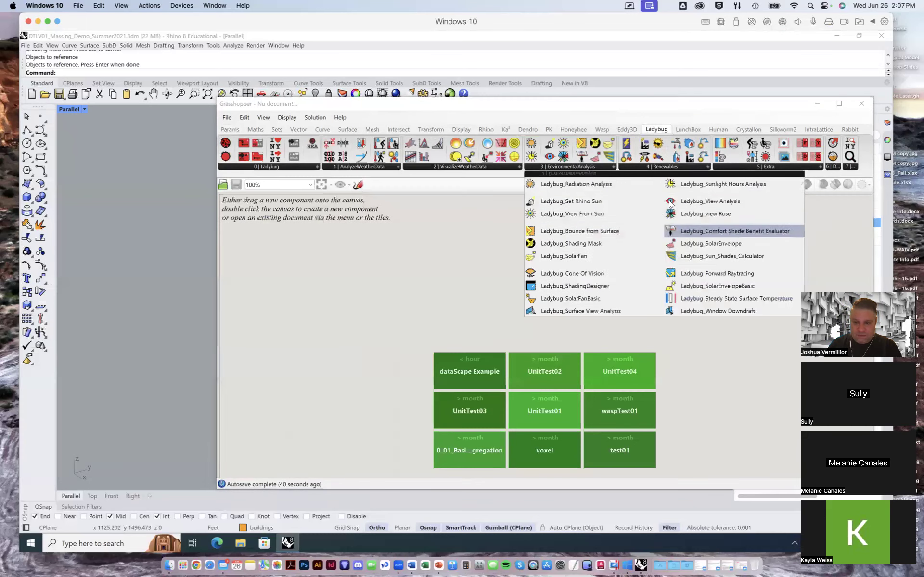
click(673, 166)
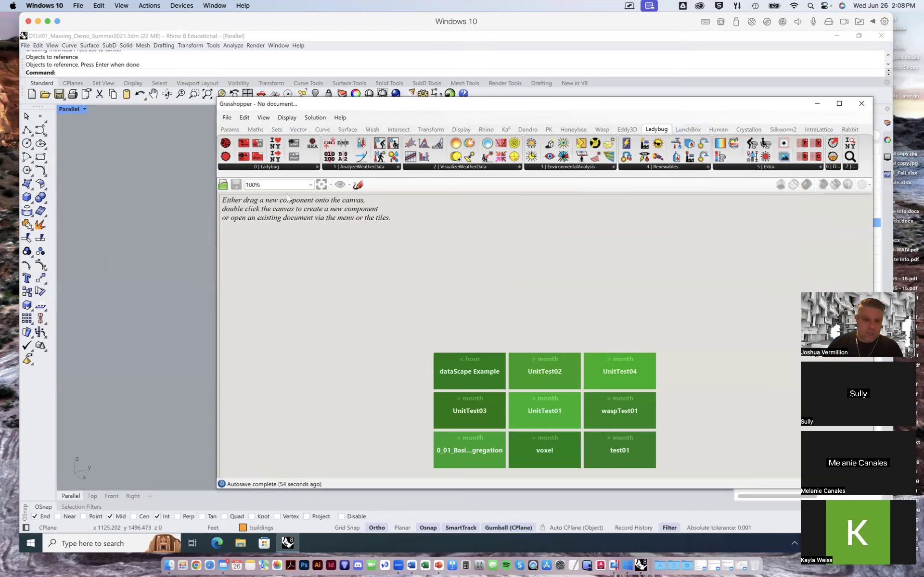
Step: Open the sunPath.gh definition from the AAE 711 + 767 Summer 2021 folder under Teaching
click(226, 117)
click(241, 140)
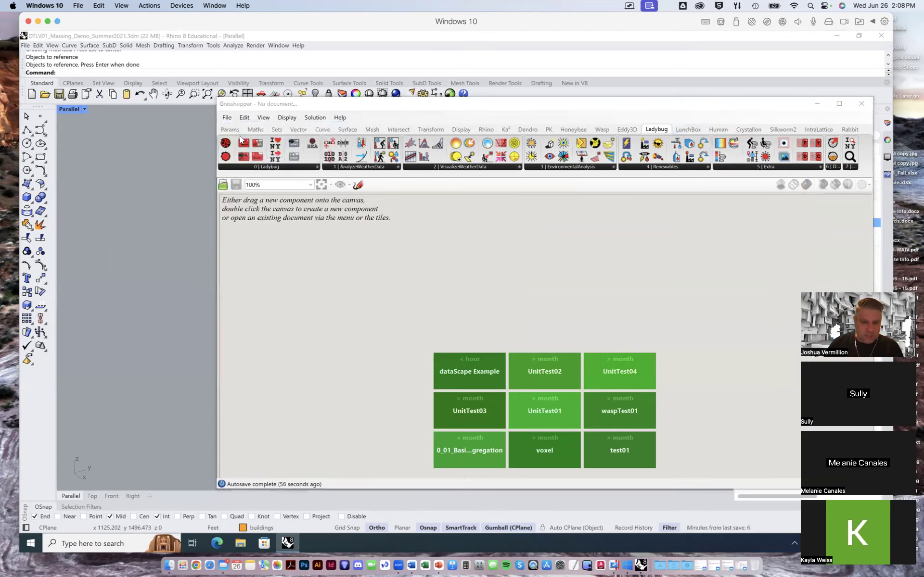
click(628, 187)
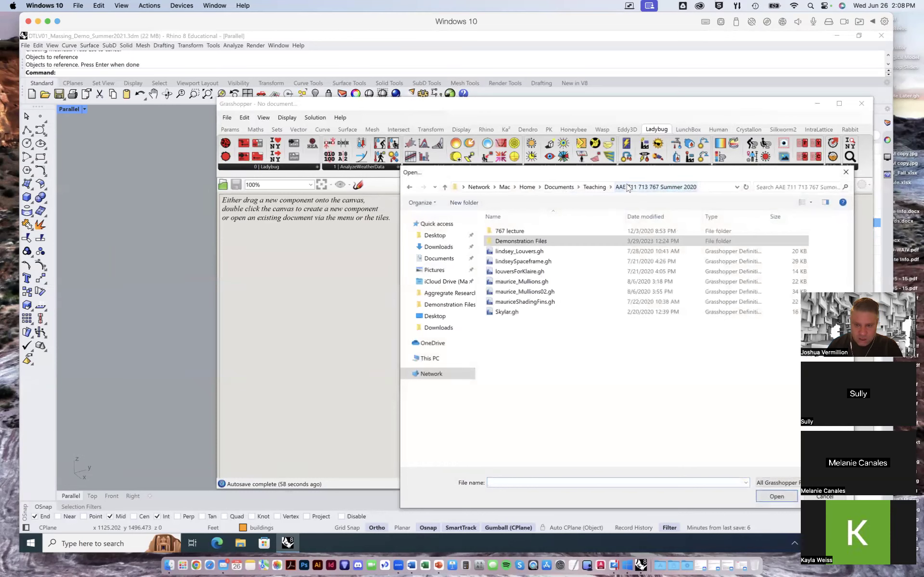
click(590, 187)
double_click(543, 342)
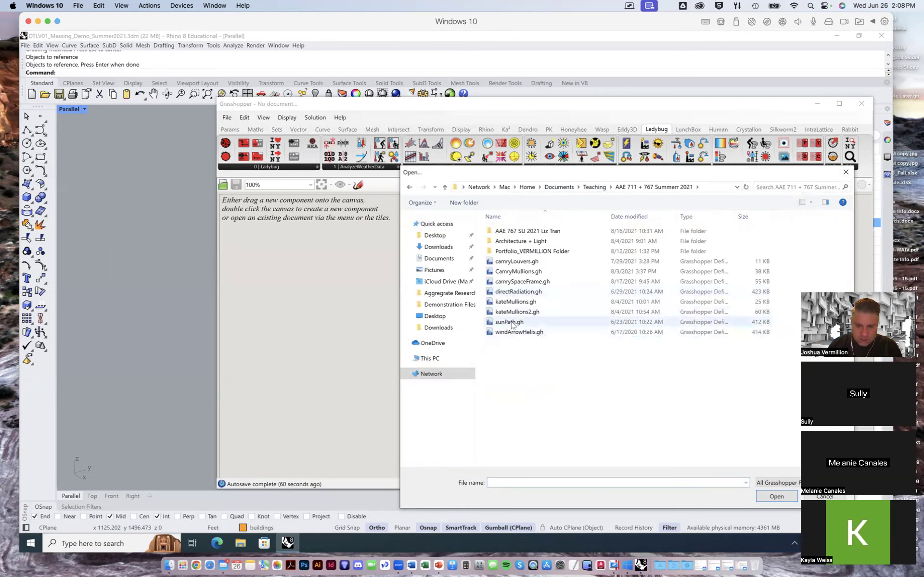
double_click(510, 322)
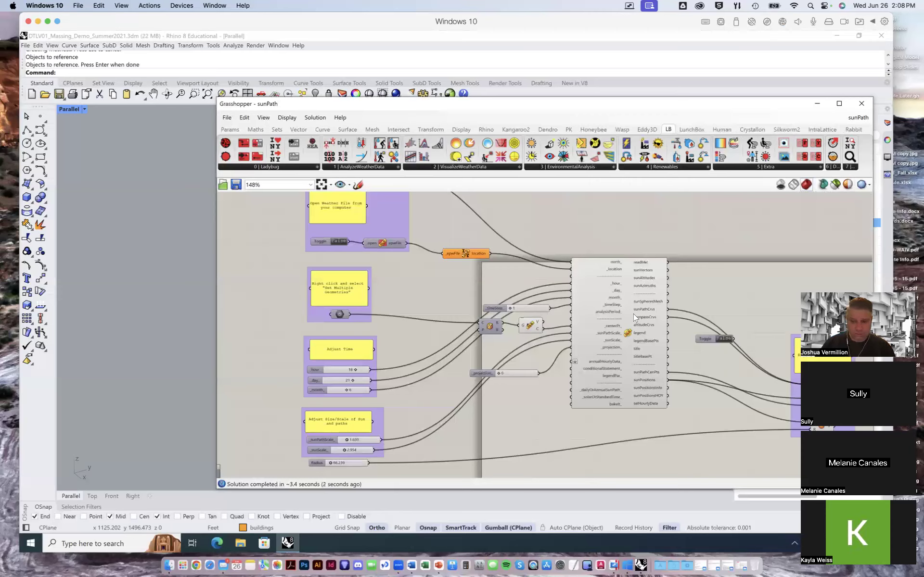
Step: Examine the sunPath definition's geometry, time and scale inputs and the sun path component they feed
scroll(642, 335, down, 5)
scroll(631, 342, up, 5)
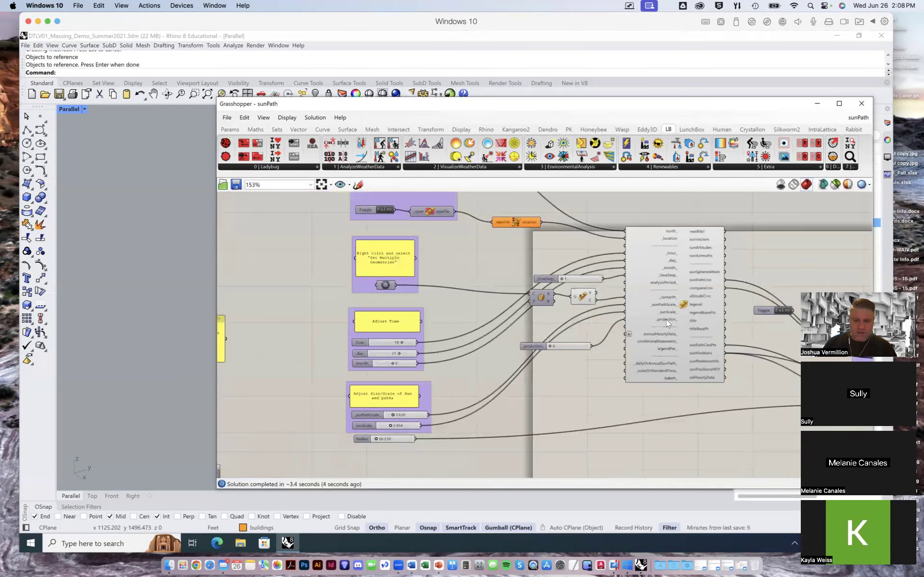
scroll(670, 311, down, 3)
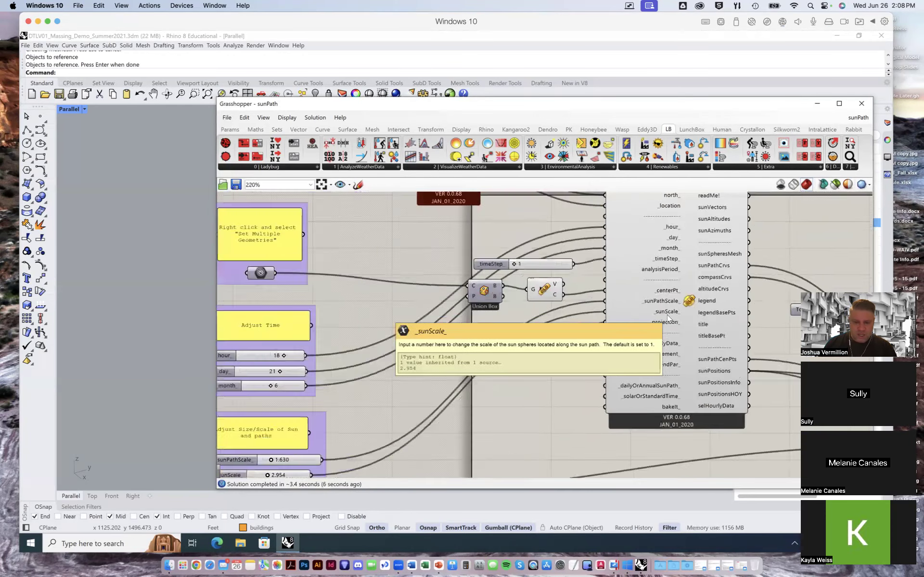
scroll(322, 289, up, 3)
scroll(409, 306, down, 5)
scroll(389, 322, up, 6)
scroll(409, 309, down, 5)
Step: Move the Grasshopper window off the Rhino viewport and examine the colour-mapped ground mesh between the buildings from several angles
drag(411, 110, 690, 115)
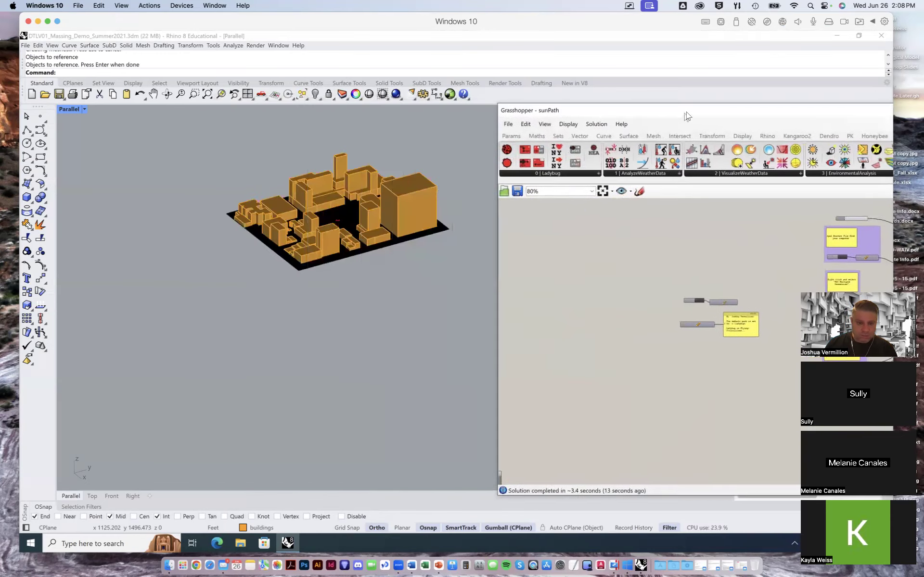
click(345, 318)
scroll(318, 296, down, 3)
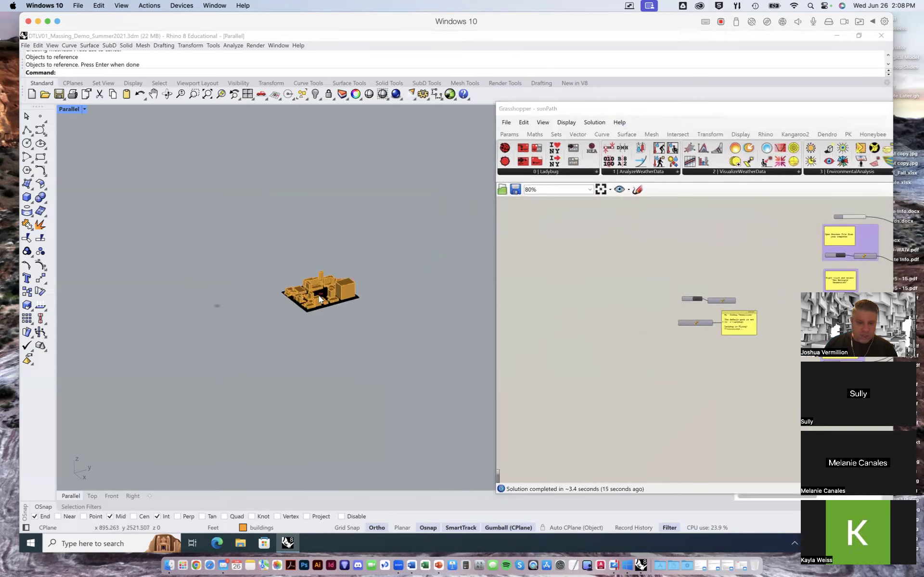
scroll(318, 295, up, 7)
scroll(336, 297, up, 2)
scroll(347, 295, down, 8)
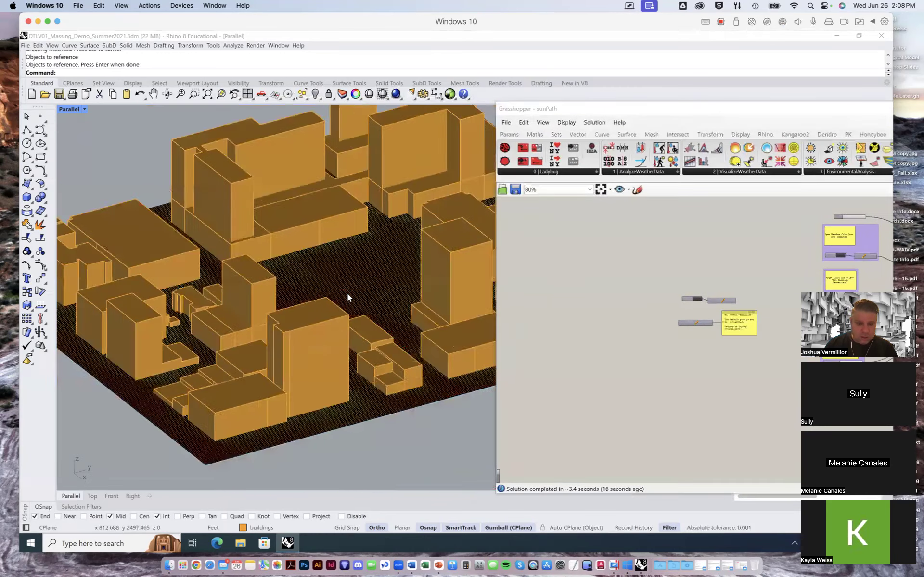
scroll(346, 295, up, 1)
scroll(347, 295, up, 4)
right_drag(322, 290, 332, 314)
scroll(325, 304, down, 4)
scroll(325, 305, up, 4)
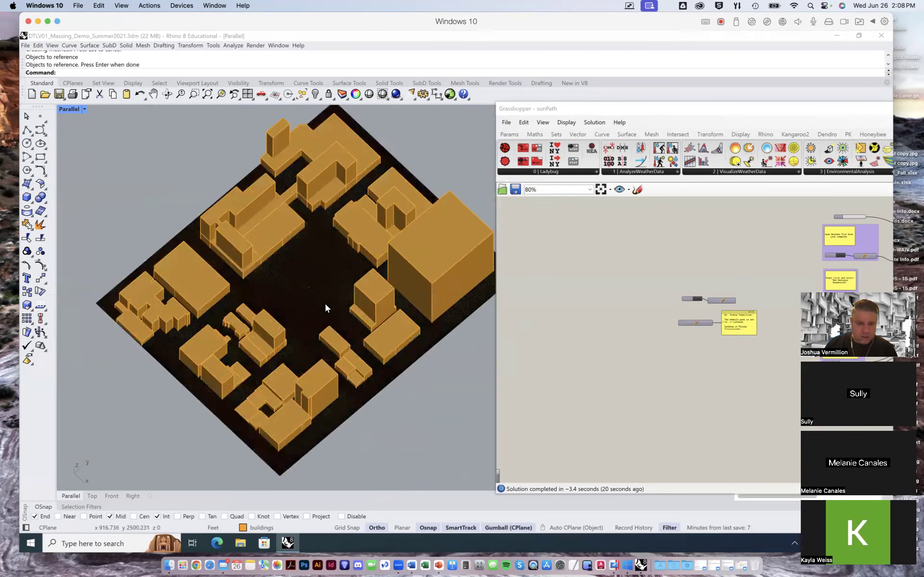
scroll(325, 308, up, 2)
scroll(325, 269, up, 5)
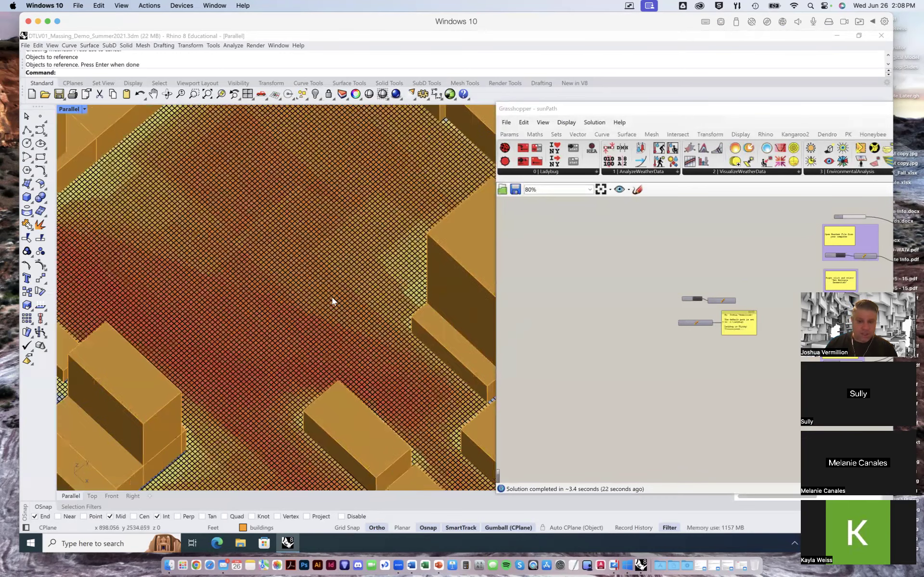
scroll(336, 284, down, 3)
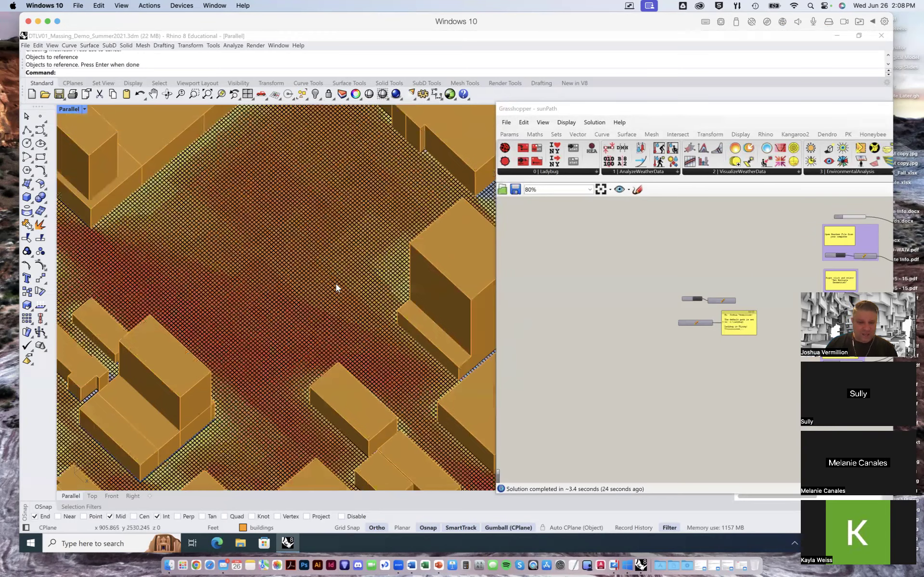
scroll(300, 271, up, 2)
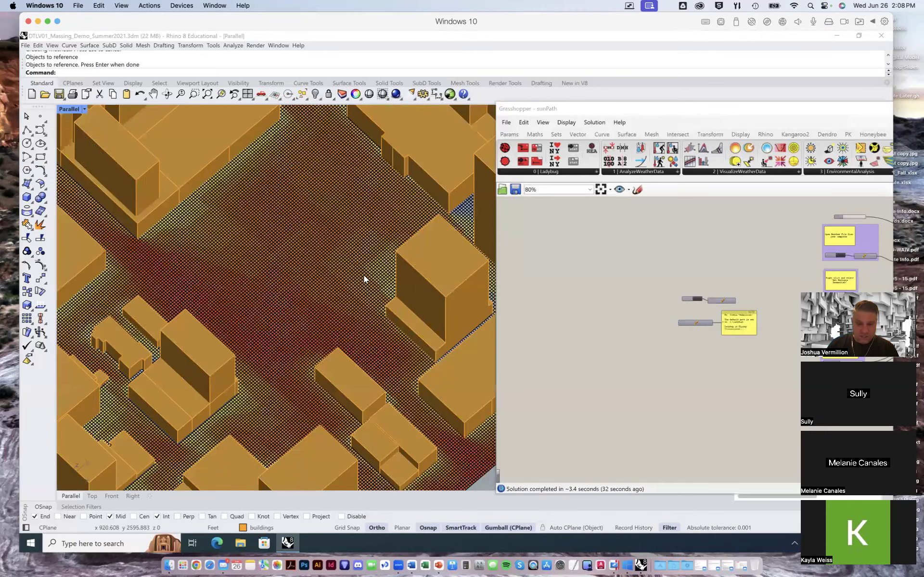
right_drag(340, 359, 288, 283)
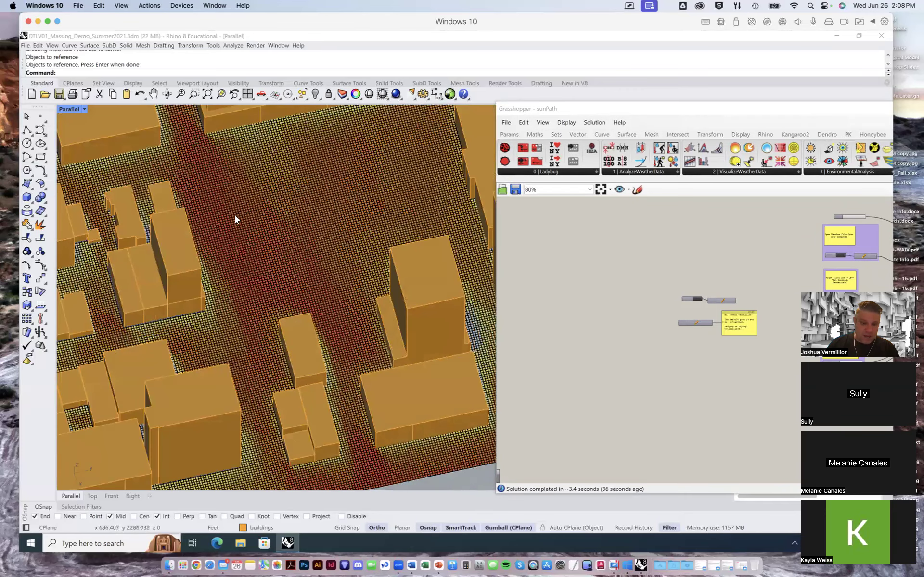
right_drag(289, 260, 232, 382)
right_drag(196, 434, 205, 386)
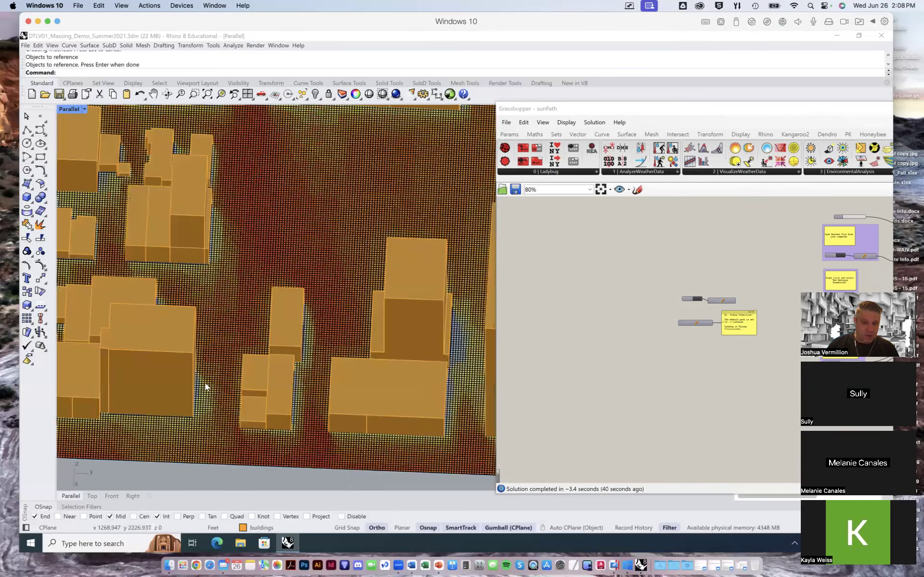
right_drag(417, 377, 333, 323)
scroll(377, 221, up, 15)
scroll(387, 303, down, 8)
scroll(304, 317, up, 6)
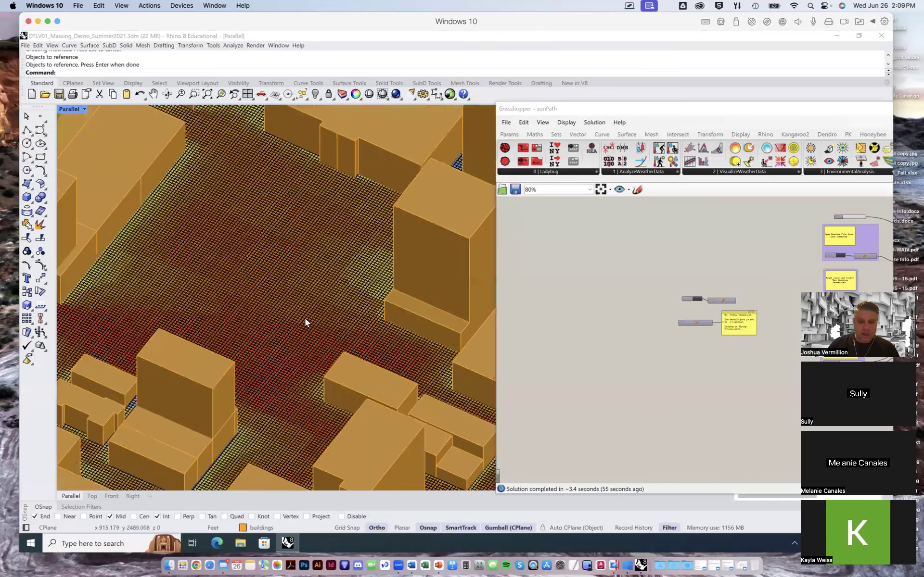
Step: Look over the sunPath definition from the weather download components to the bake group
right_drag(623, 330, 566, 343)
scroll(573, 317, up, 6)
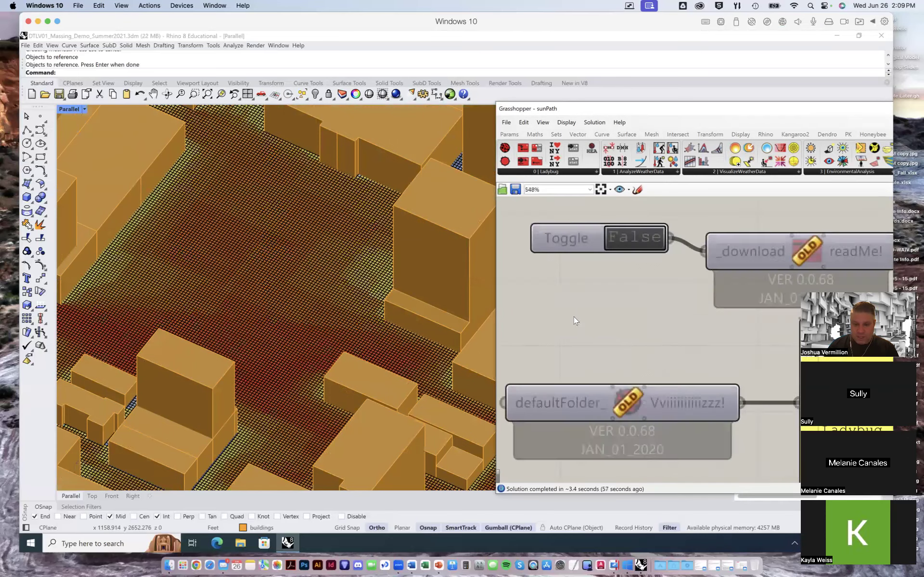
scroll(602, 313, down, 10)
scroll(705, 313, up, 10)
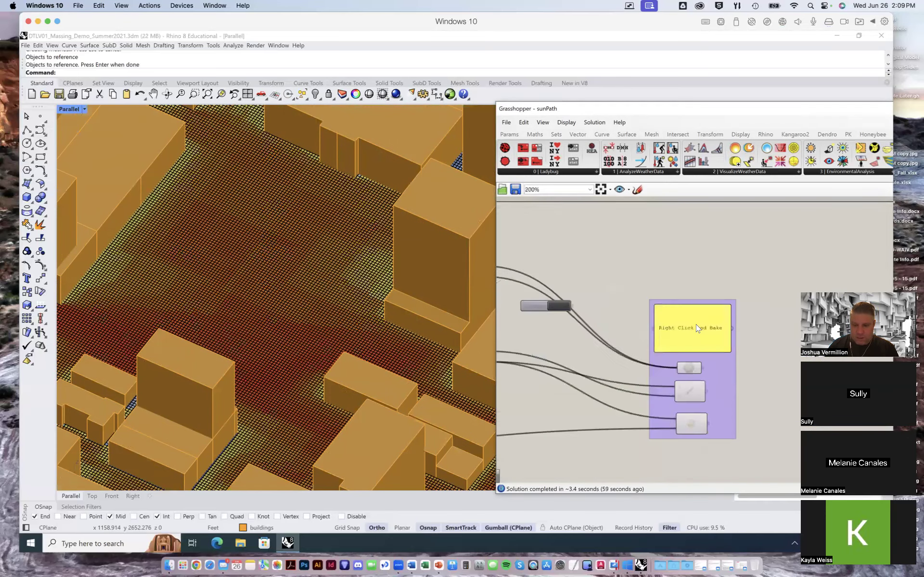
scroll(684, 346, down, 8)
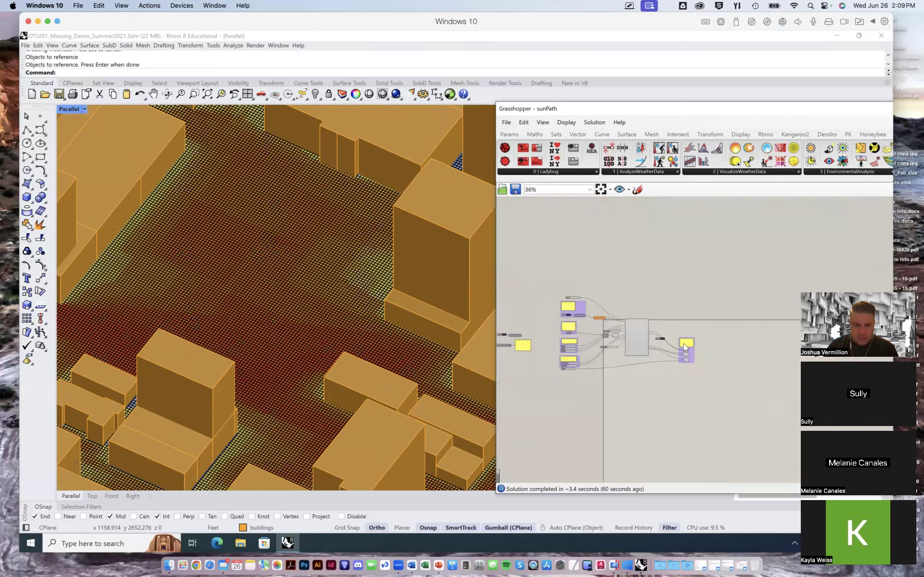
Step: Move the Grasshopper window away from the layer list and hide the Color Map Analysis layer
scroll(356, 275, down, 2)
scroll(355, 275, down, 6)
scroll(320, 297, up, 8)
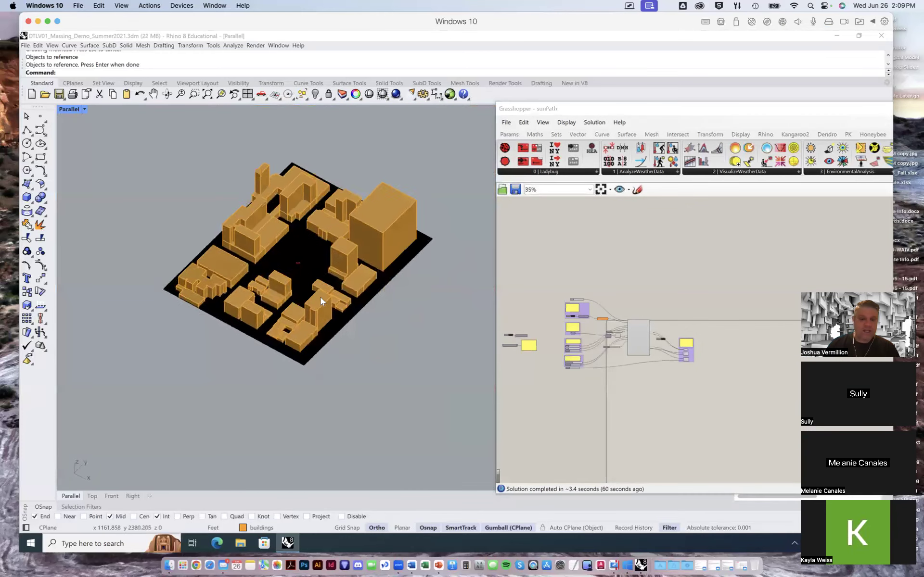
drag(666, 109, 201, 282)
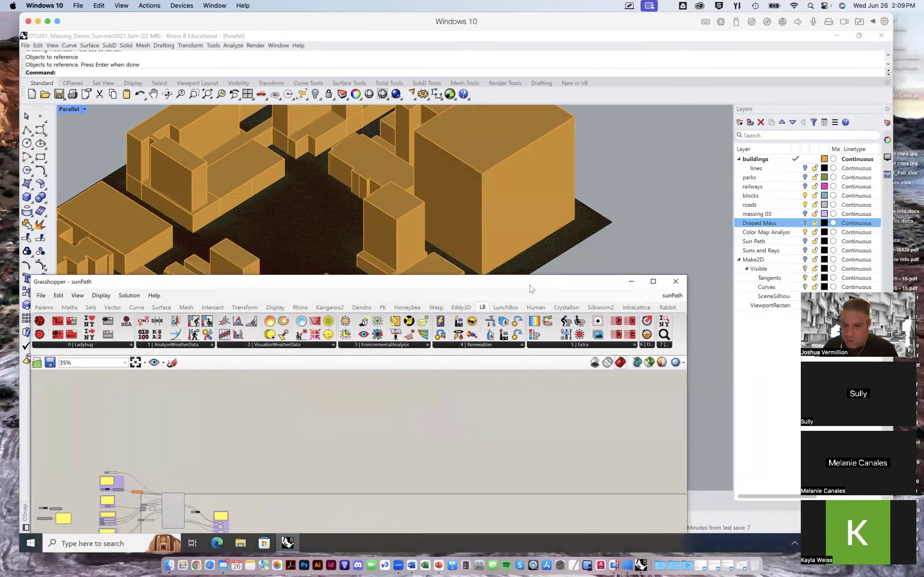
click(804, 232)
drag(339, 287, 369, 277)
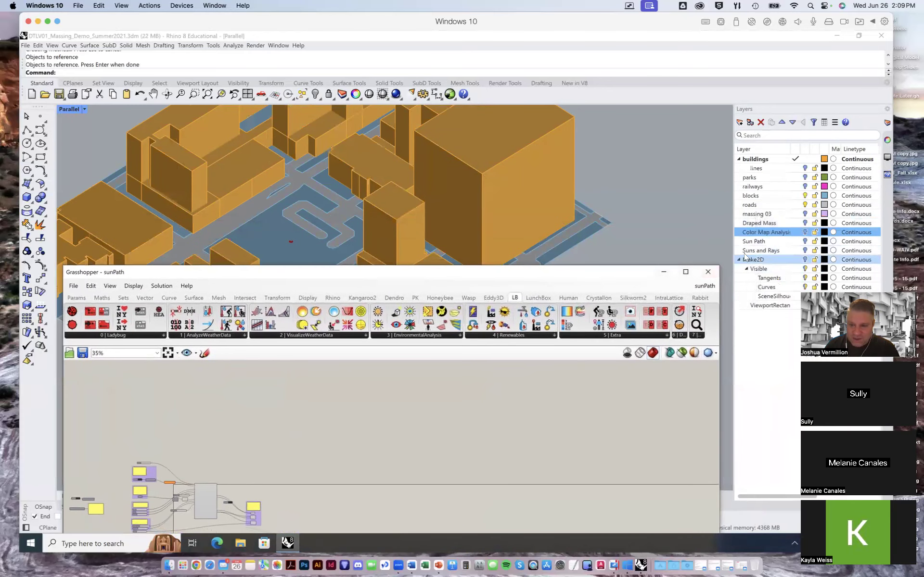
Step: Reposition the Grasshopper window and open the Ladybug EPW Map website from the sunPath definition's weather file download component
drag(567, 278, 757, 51)
right_drag(542, 237, 797, 229)
scroll(558, 245, up, 3)
scroll(560, 252, up, 4)
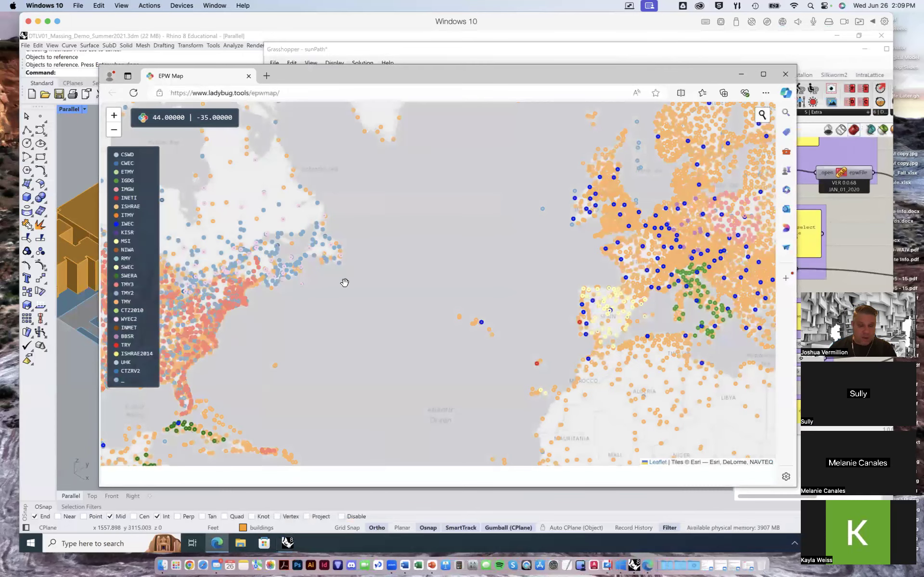
Step: Find Las Vegas on the EPW Map and select the TMY3 weather station at McCarran Intl Airport
drag(323, 325, 552, 308)
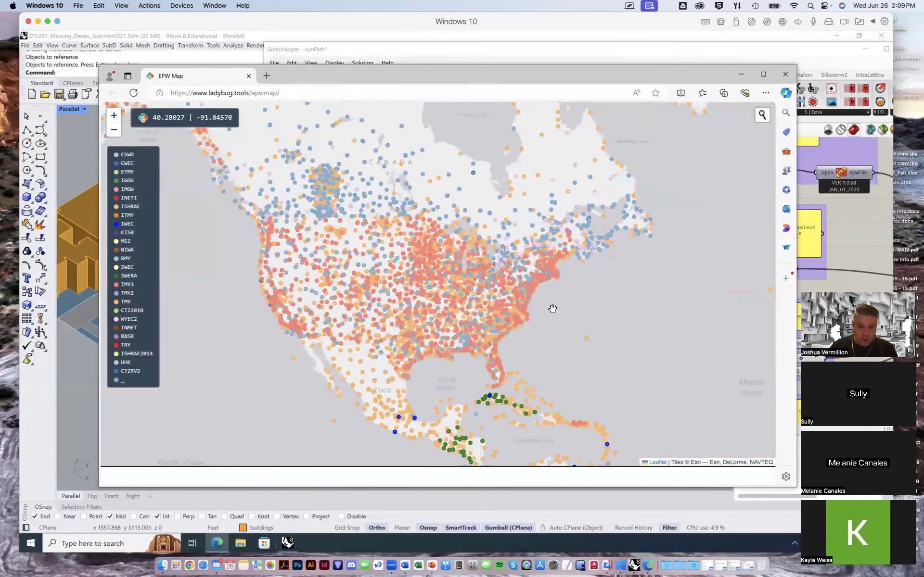
scroll(296, 310, up, 5)
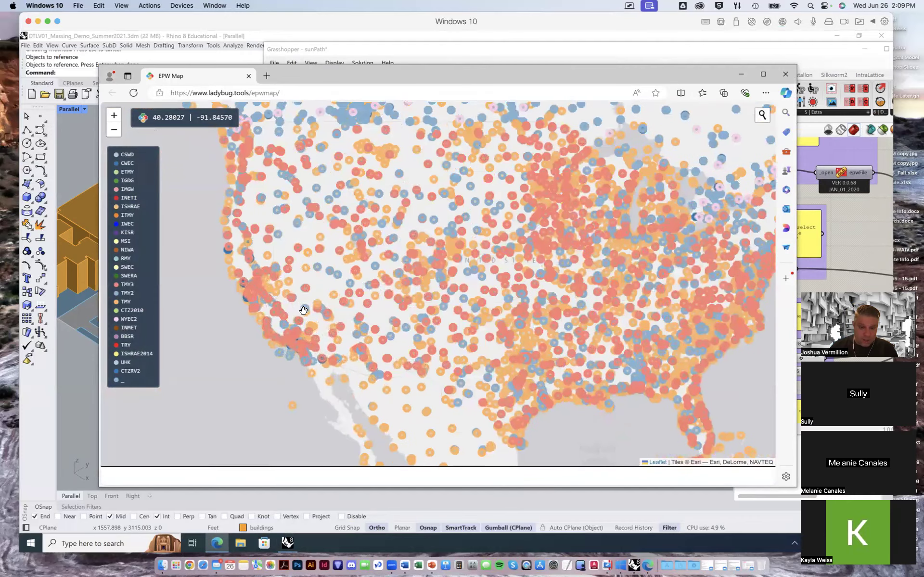
scroll(424, 333, up, 4)
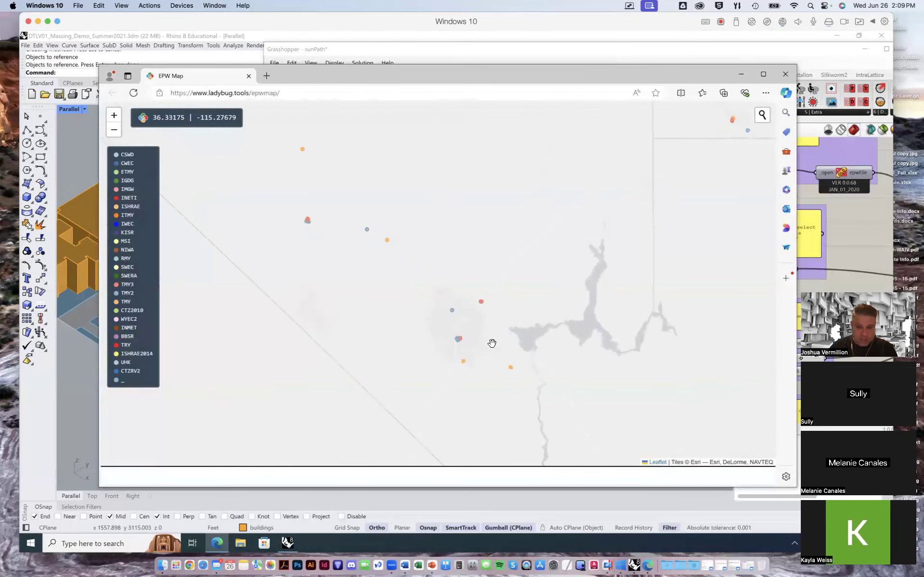
scroll(391, 303, up, 3)
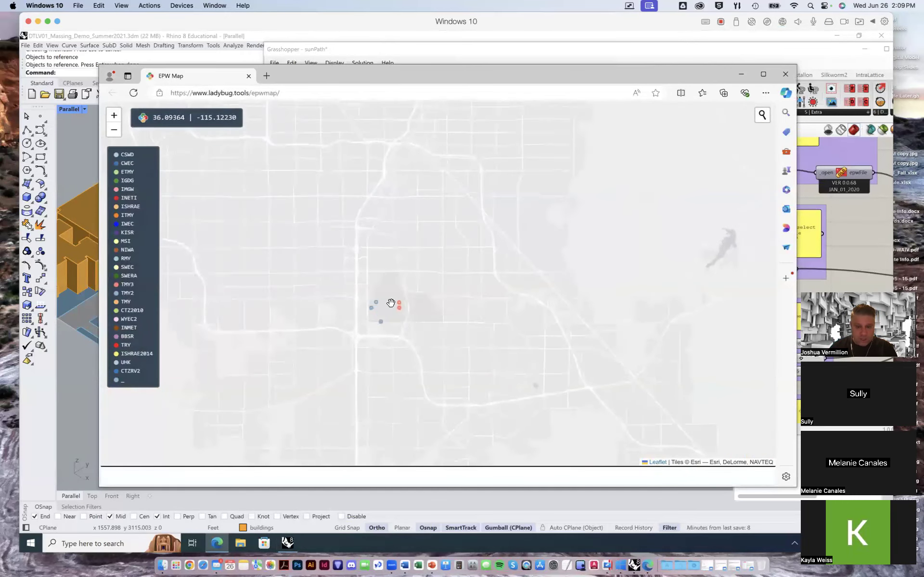
scroll(388, 303, up, 1)
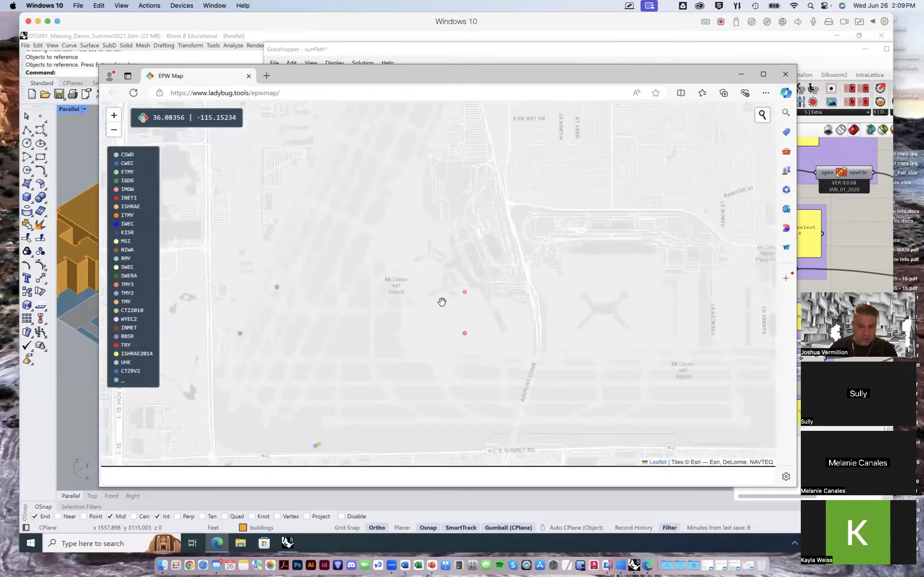
scroll(461, 303, up, 1)
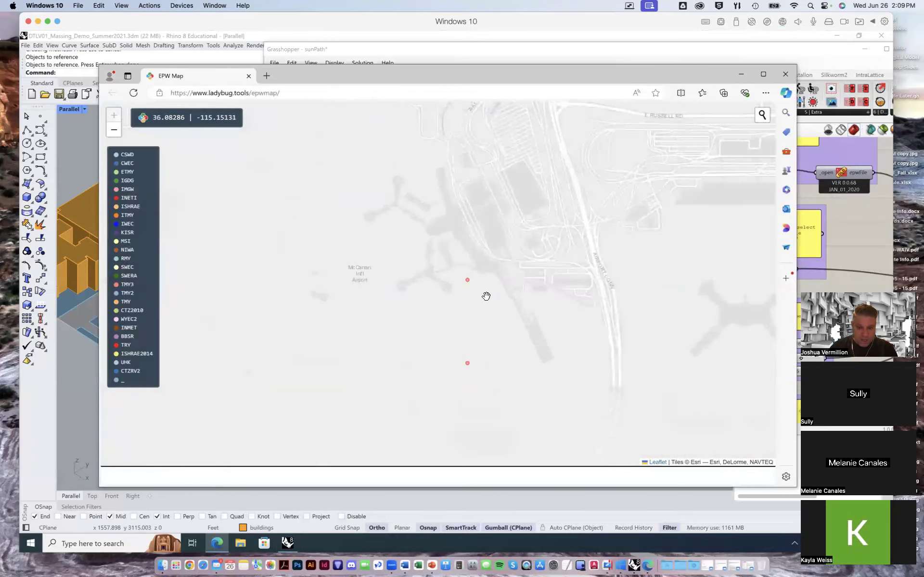
click(467, 280)
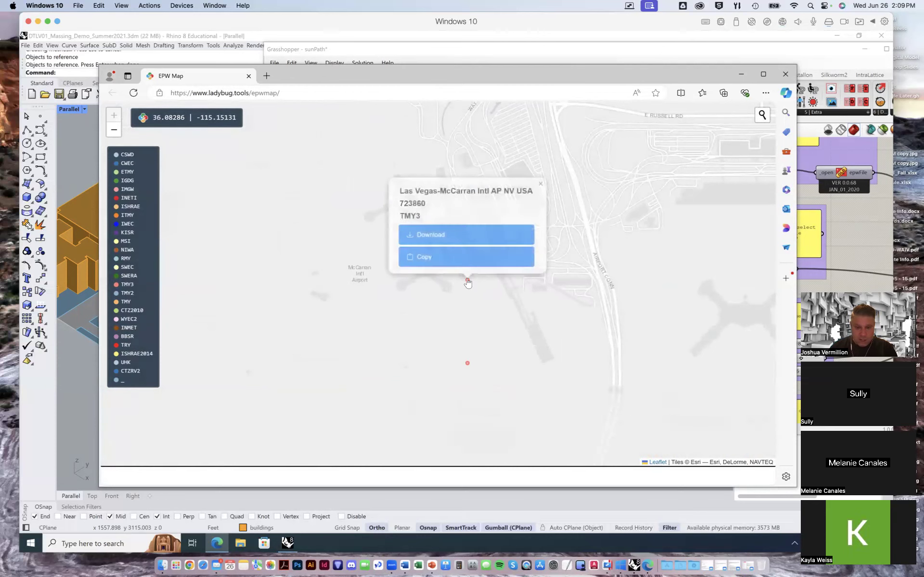
Step: Download the Las Vegas-McCarran Intl AP TMY3 weather file and set the toggle of the sunPath definition's download component to False
click(431, 236)
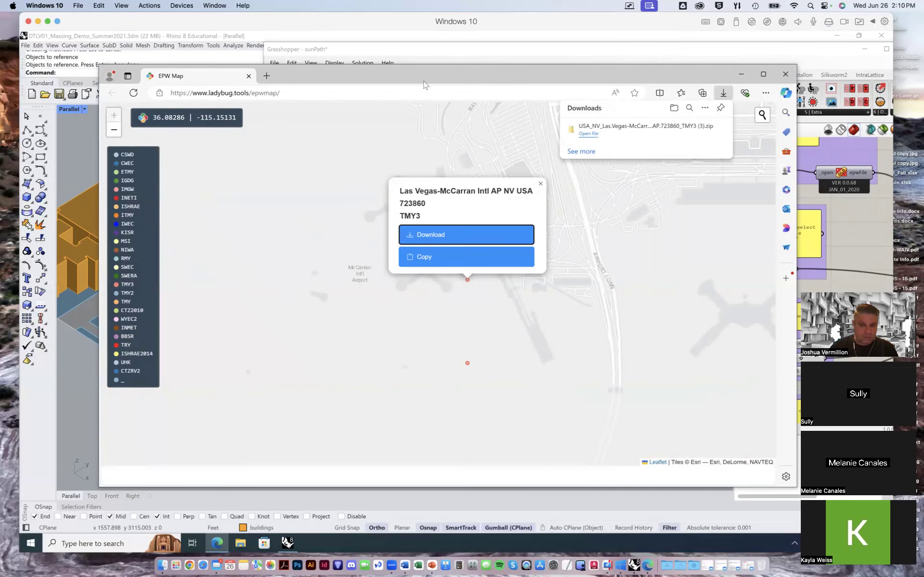
click(741, 75)
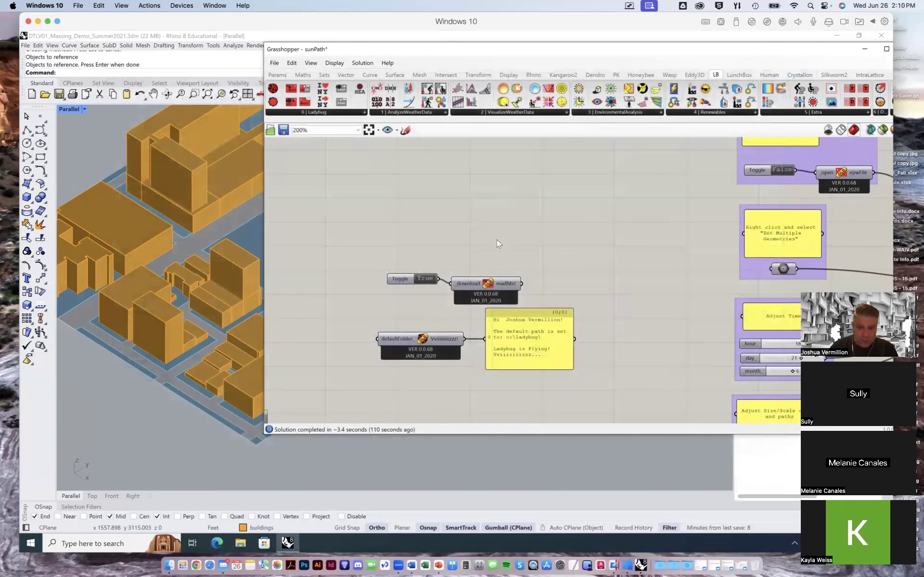
right_drag(582, 241, 331, 292)
click(349, 310)
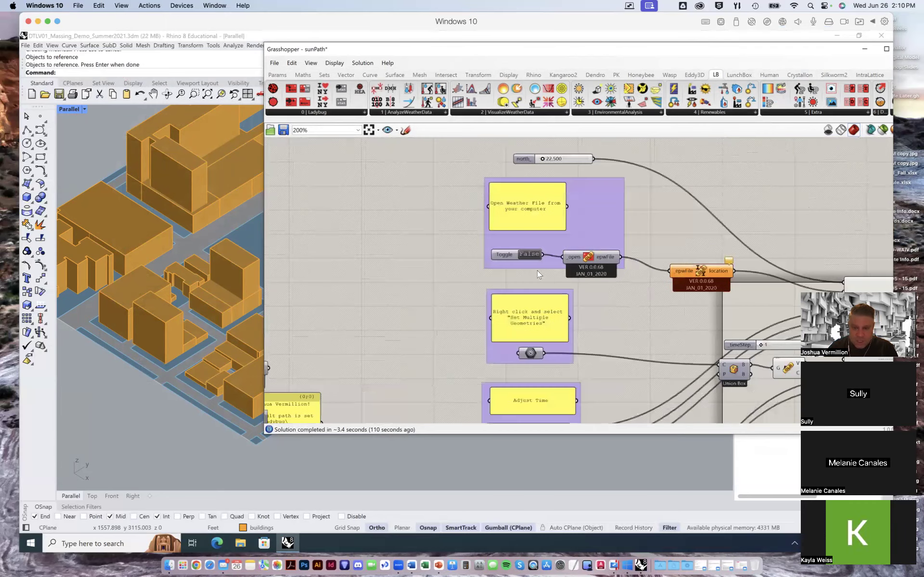
Step: Look over the sunPath definition between the weather file download components and the component that generates the sun path
right_drag(649, 324, 291, 195)
right_drag(601, 308, 533, 316)
right_drag(648, 334, 641, 378)
right_drag(550, 292, 703, 308)
right_drag(470, 328, 612, 380)
right_drag(422, 276, 580, 344)
right_drag(429, 322, 544, 311)
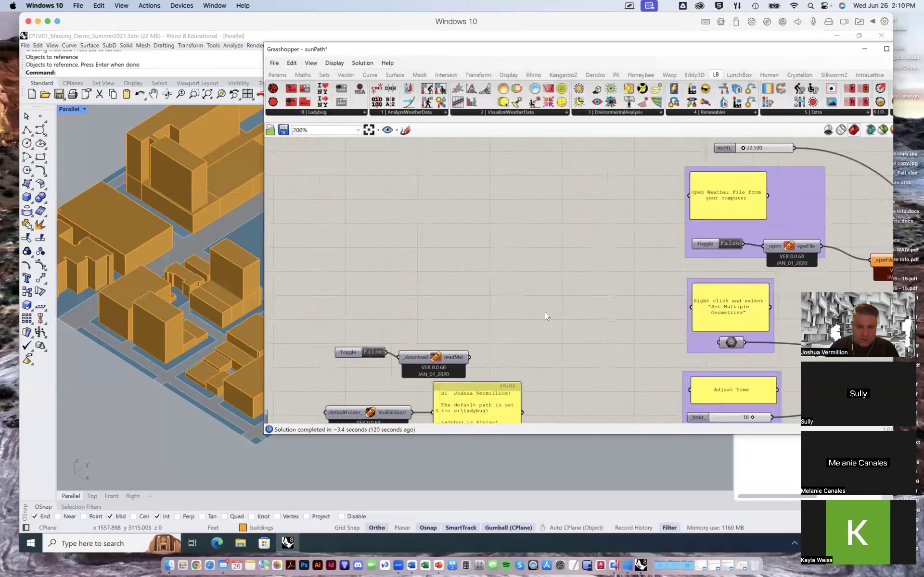
Step: Set the open weather file toggle to True and load USA_NV_Las.Vegas-McCarran.Intl.AP.723860_TMY3.epw from the Downloads subfolder ending in TMY3 (2)
right_drag(684, 220, 480, 215)
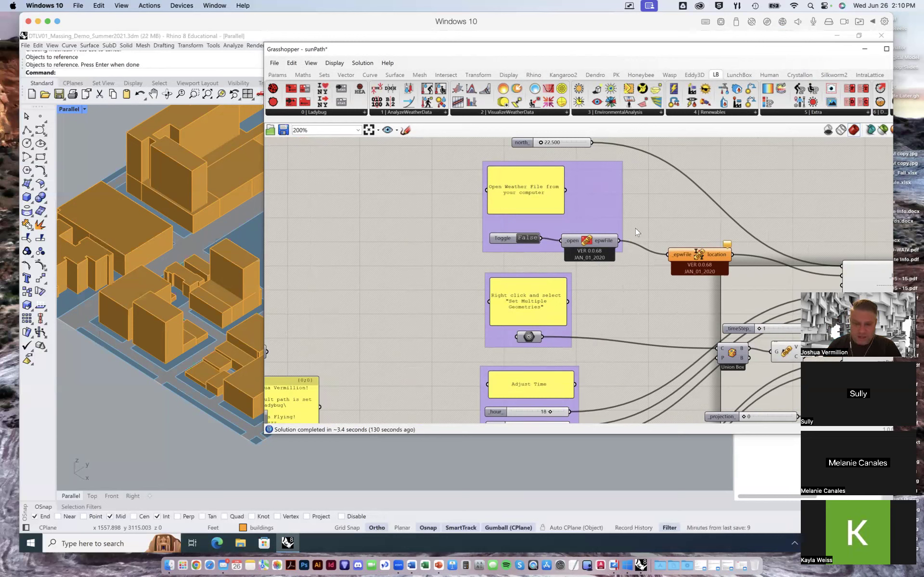
double_click(525, 239)
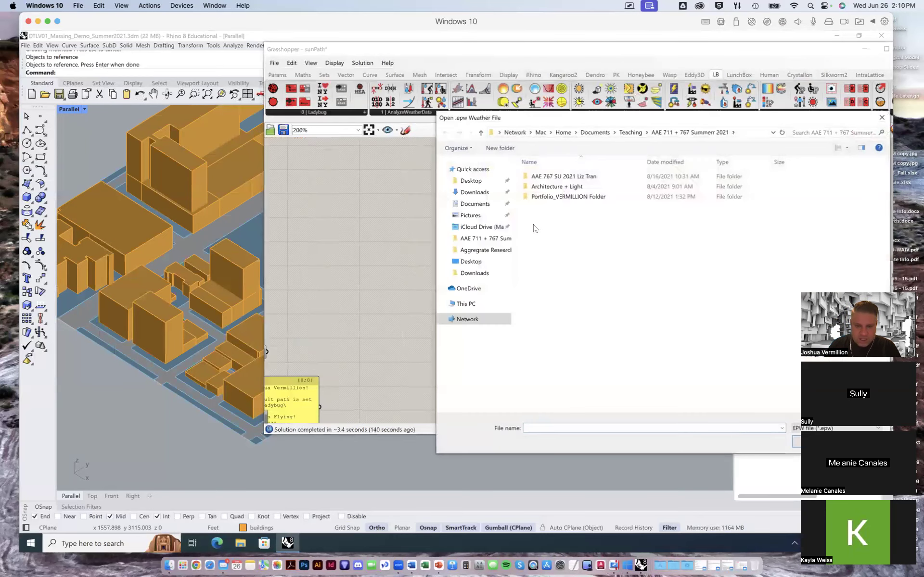
click(474, 193)
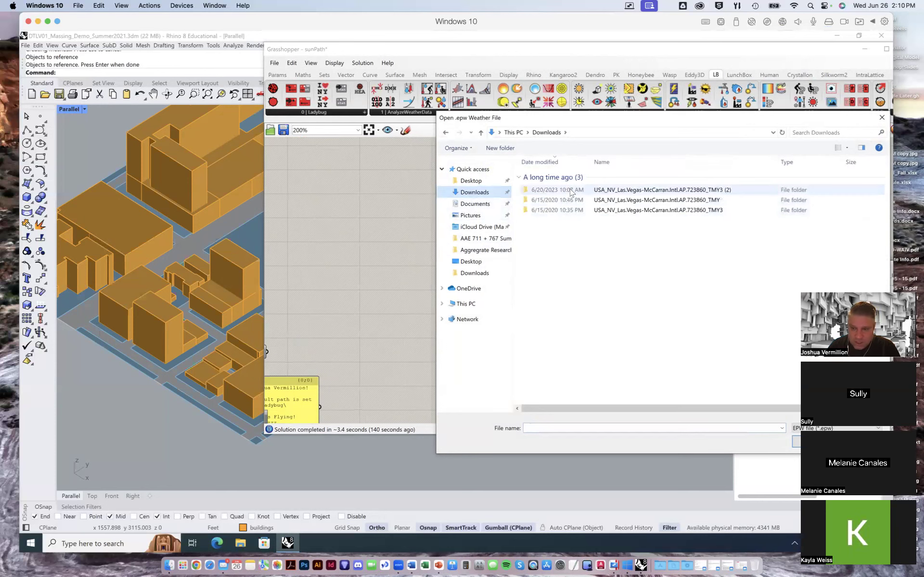
drag(604, 409, 712, 408)
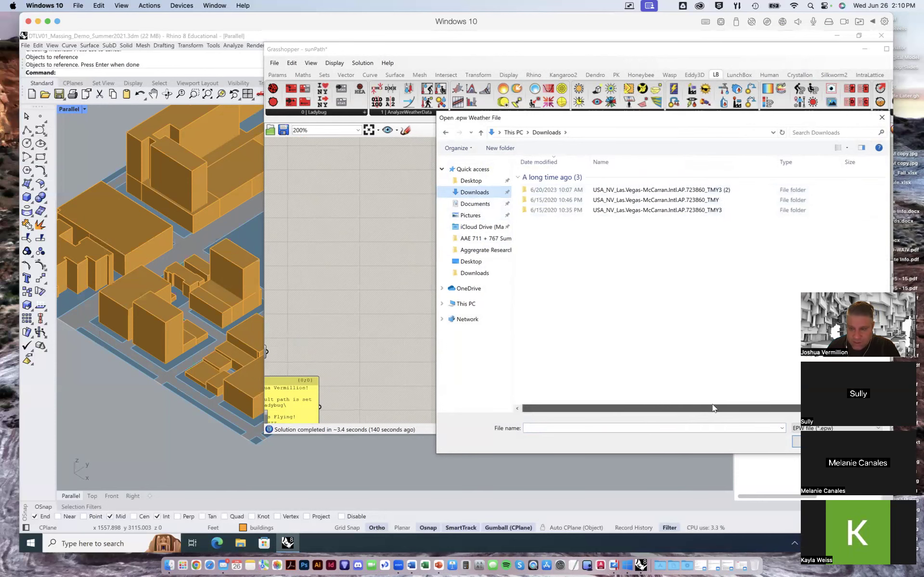
drag(688, 119, 520, 118)
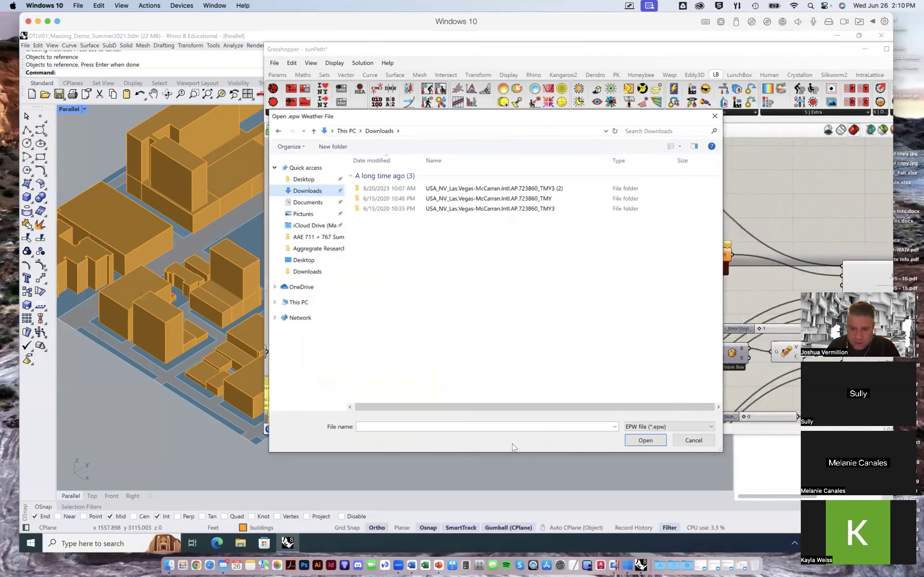
drag(561, 408, 495, 407)
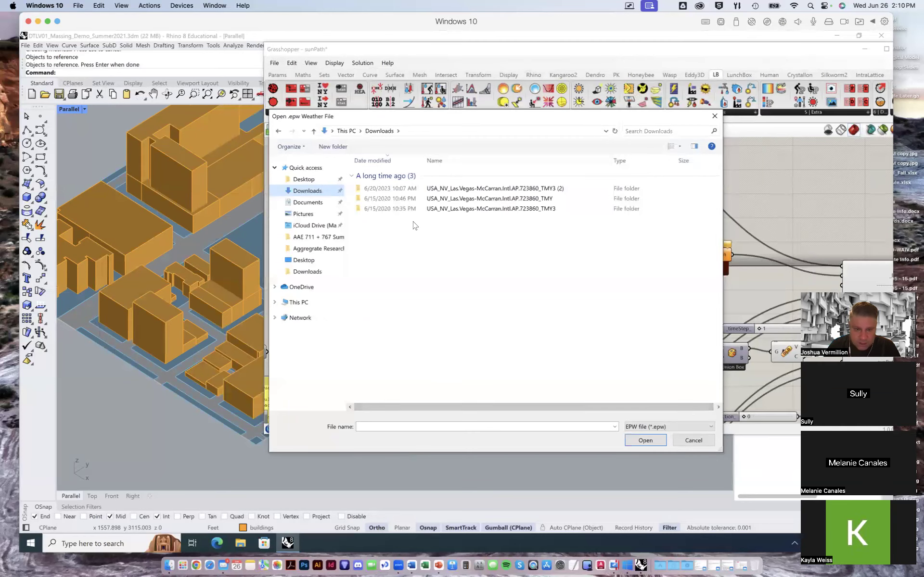
double_click(386, 189)
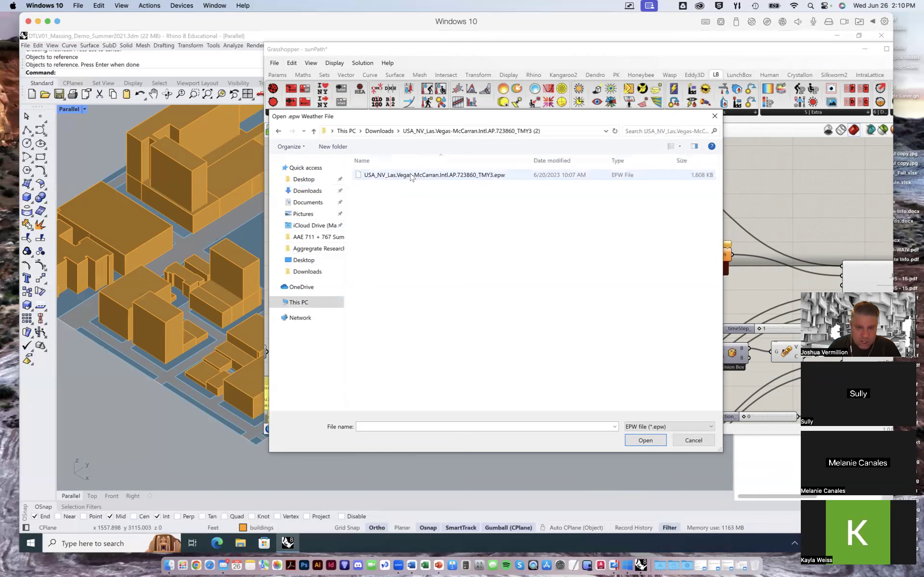
double_click(413, 175)
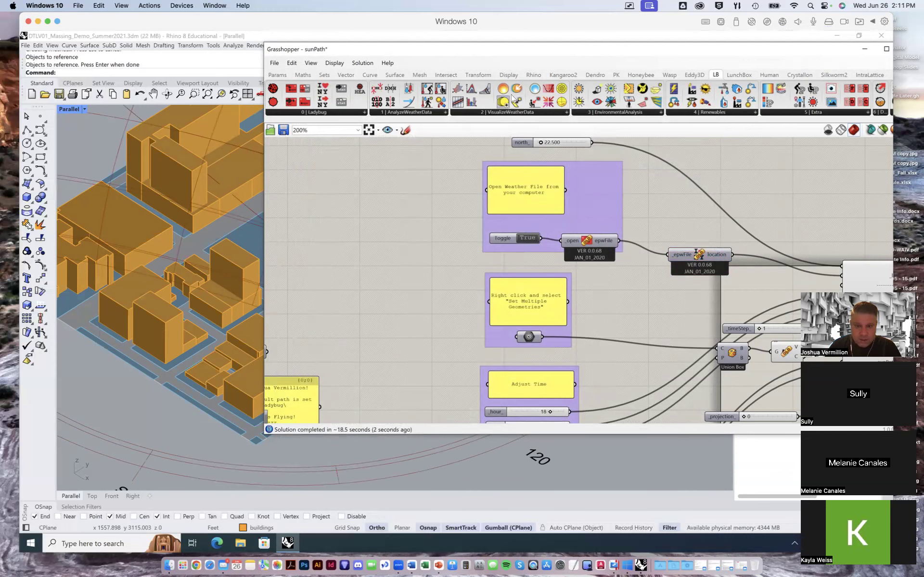
Step: Move the Grasshopper window aside and examine the whole sun path around the site model in Rhino
drag(564, 54, 743, 139)
scroll(239, 318, down, 5)
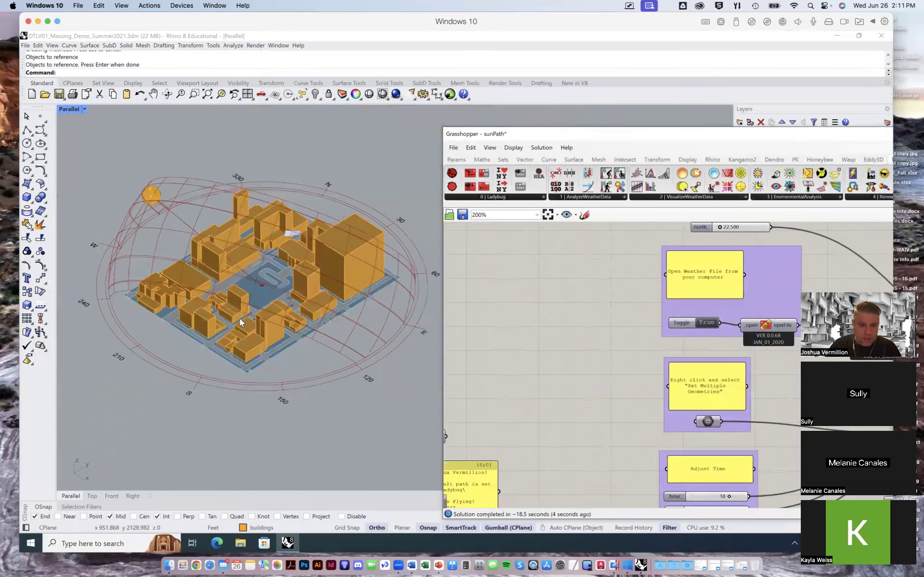
scroll(239, 318, down, 4)
scroll(289, 330, up, 4)
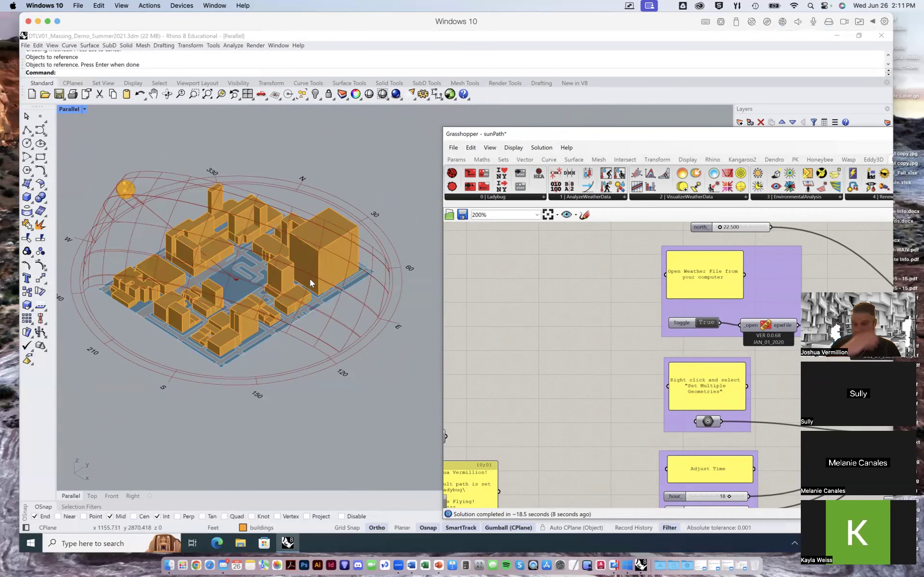
Step: Move the north slider to just above the component that reads the location from the weather file
drag(678, 135, 549, 80)
right_drag(653, 237, 433, 202)
right_drag(567, 251, 514, 219)
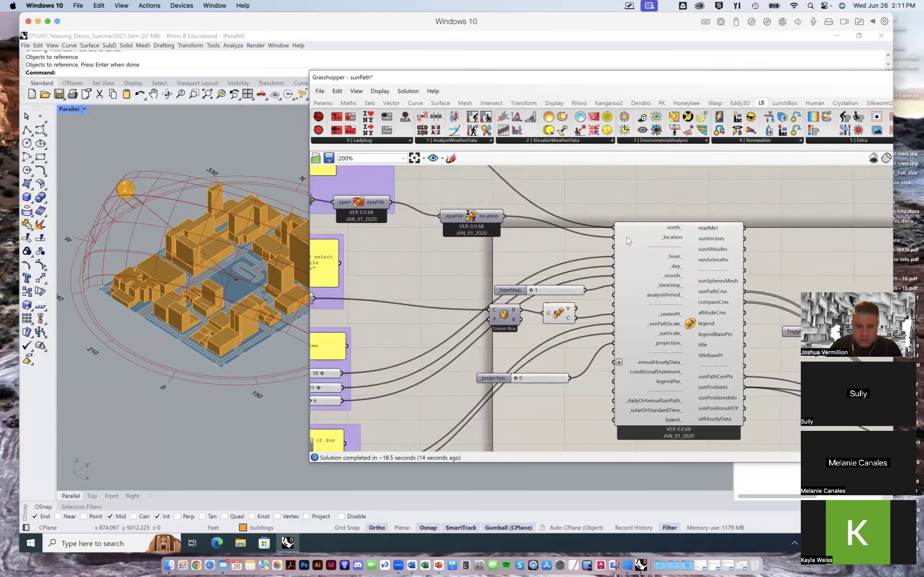
right_drag(627, 241, 663, 341)
drag(336, 205, 475, 269)
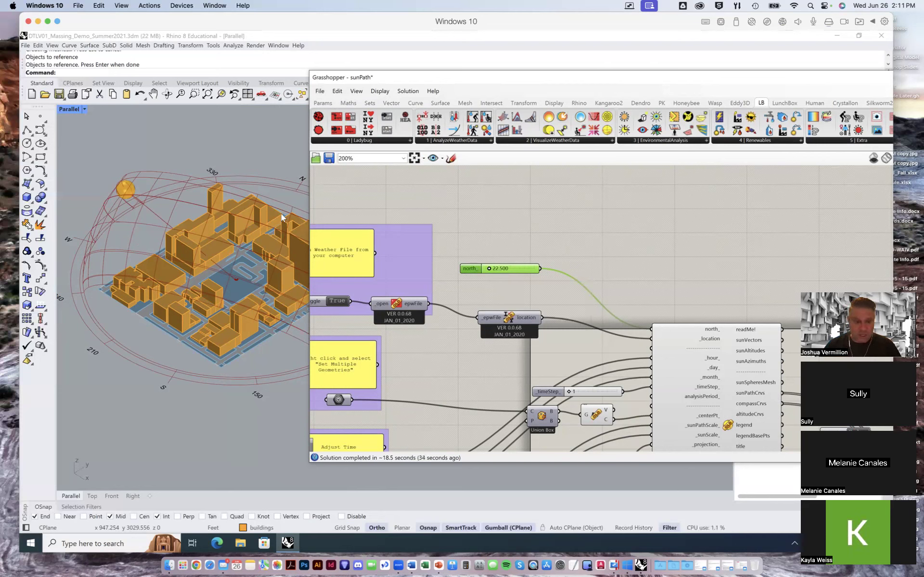
Step: Examine the sun path's compass and arcs around the buildings from different angles, with the Grasshopper window moved out of the way
right_drag(239, 354, 200, 264)
right_drag(237, 314, 194, 269)
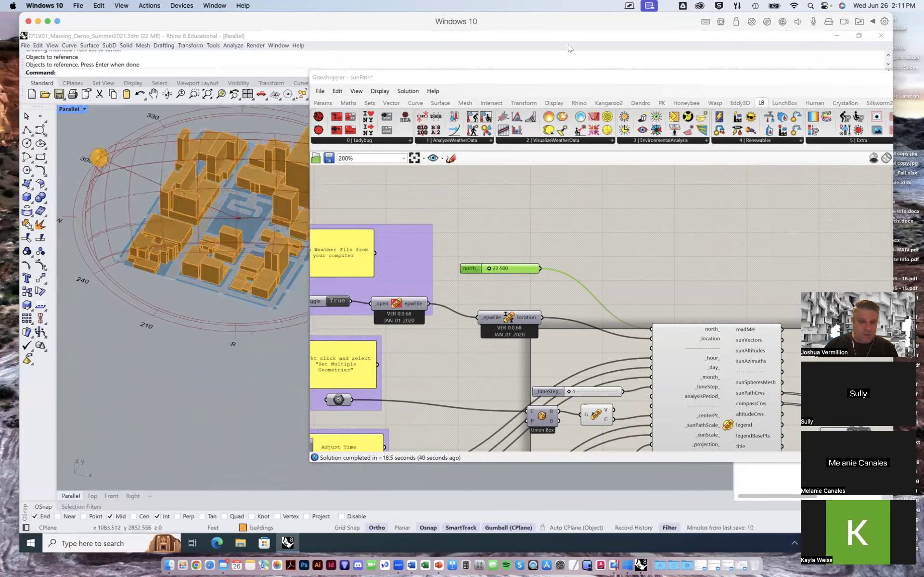
drag(557, 83, 640, 294)
right_drag(471, 211, 376, 272)
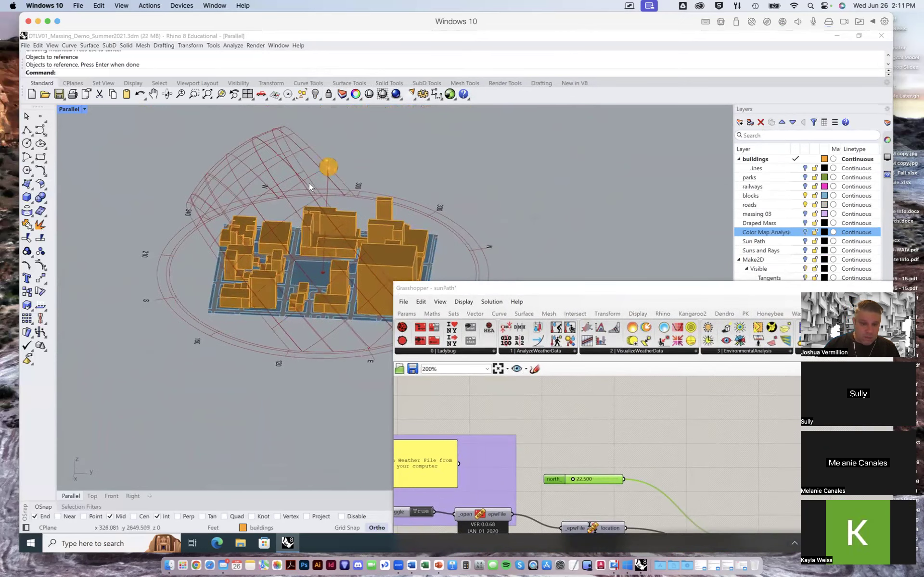
Step: Look over the inputs of the sun path component, from the weather file and geometry groups to the Adjust Time sliders
drag(558, 291, 474, 127)
right_drag(540, 447, 528, 378)
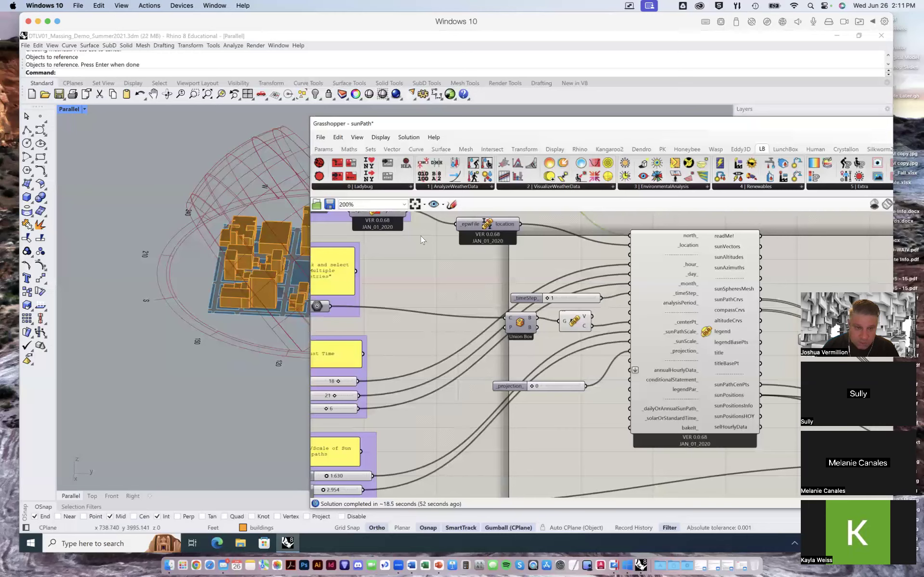
drag(512, 127, 586, 113)
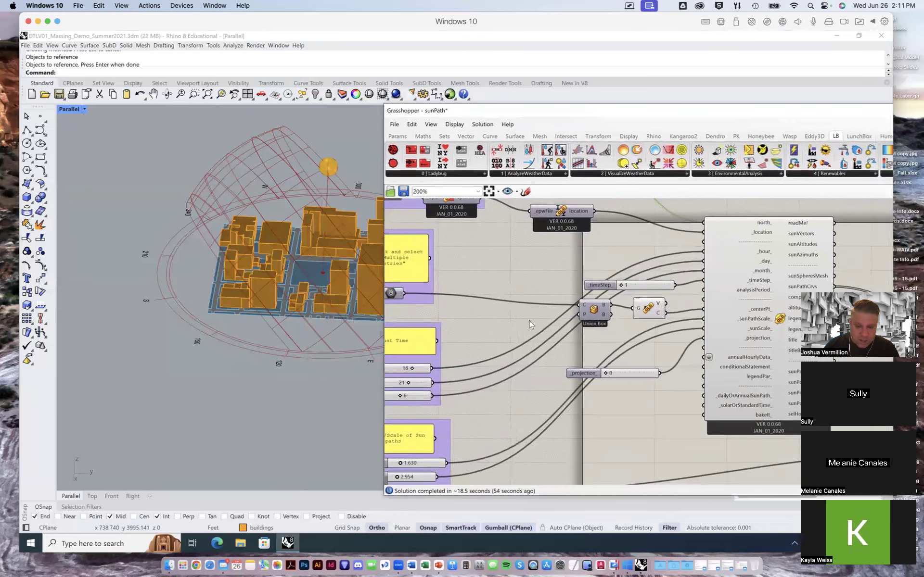
right_drag(530, 321, 650, 353)
right_drag(570, 333, 661, 369)
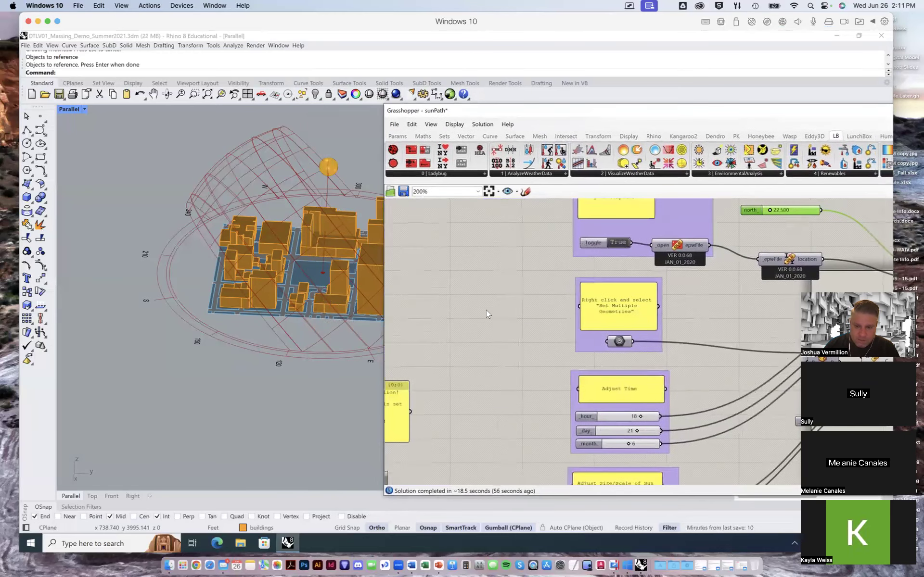
right_drag(486, 310, 620, 312)
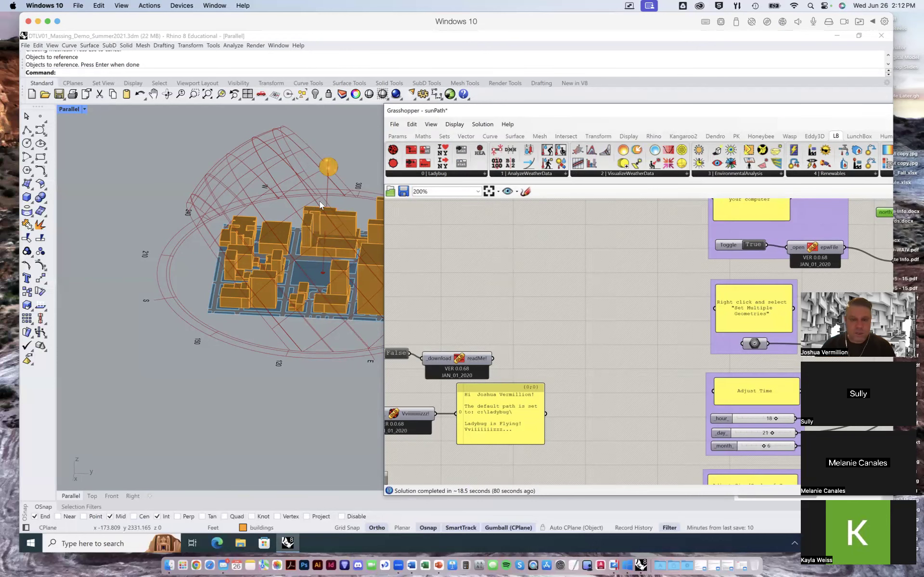
drag(683, 114, 627, 111)
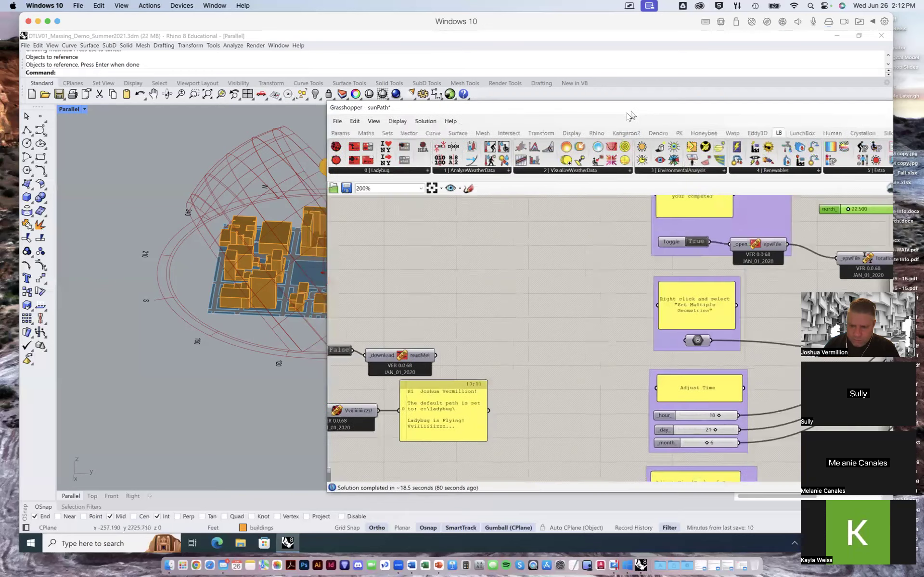
right_drag(564, 340, 529, 366)
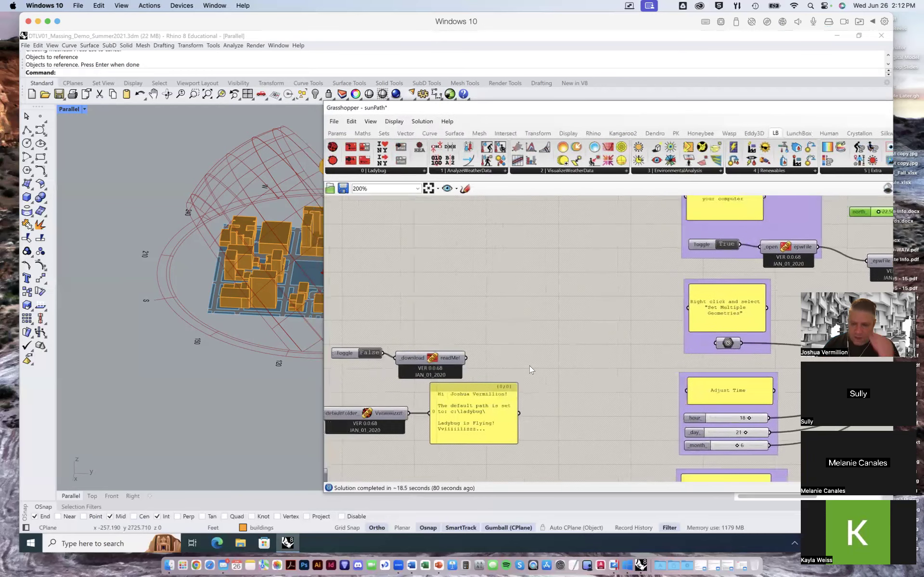
right_drag(784, 322, 540, 350)
right_drag(693, 361, 564, 351)
right_drag(634, 380, 540, 326)
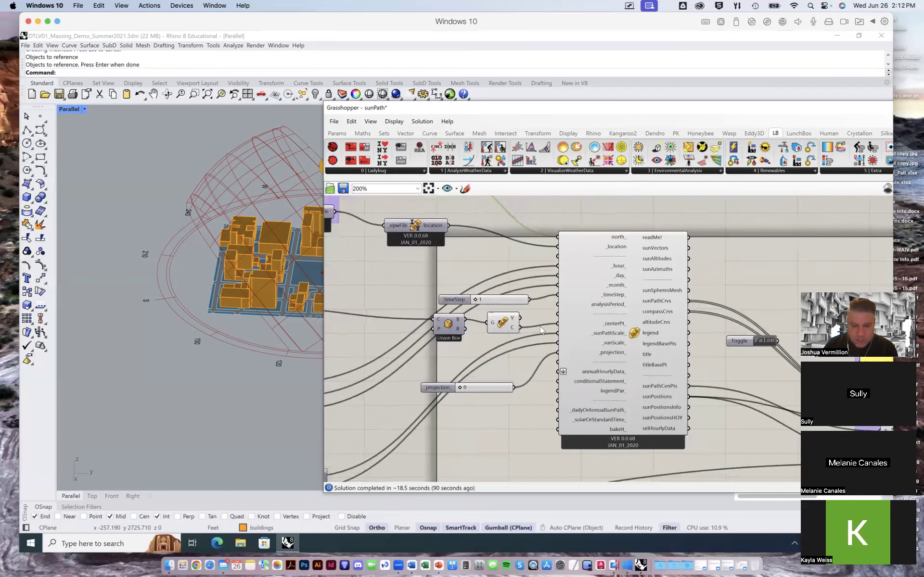
right_drag(504, 355, 617, 349)
Step: Try hour 14 and month 1 on the Adjust Time sliders, and finish with the month at 12 and the hour at 13
shift+right_drag(284, 267, 265, 302)
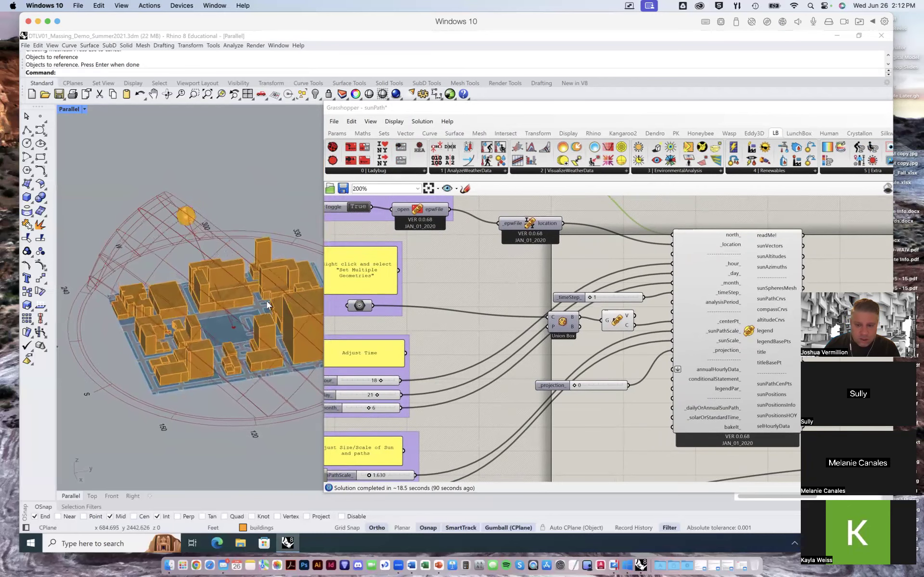
right_drag(493, 404, 556, 358)
right_drag(560, 426, 591, 403)
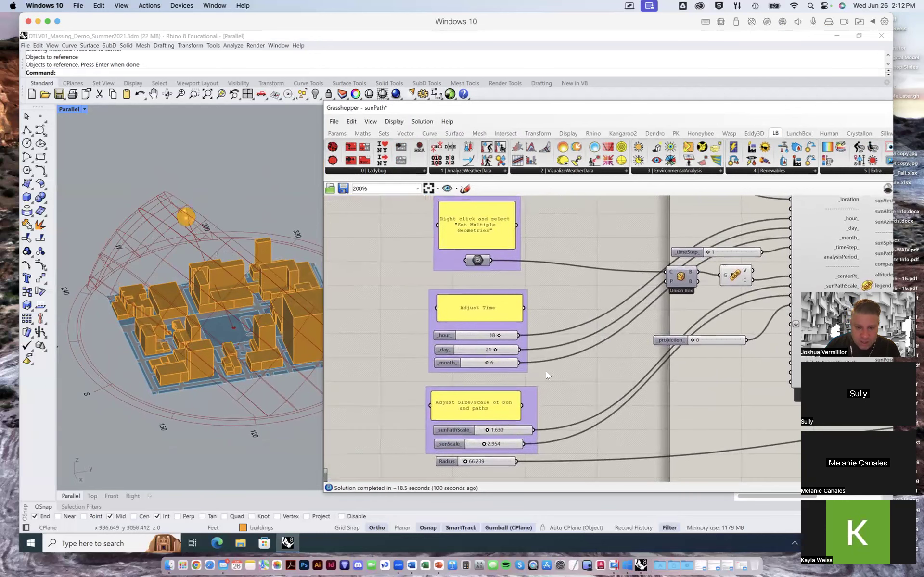
right_drag(546, 371, 546, 356)
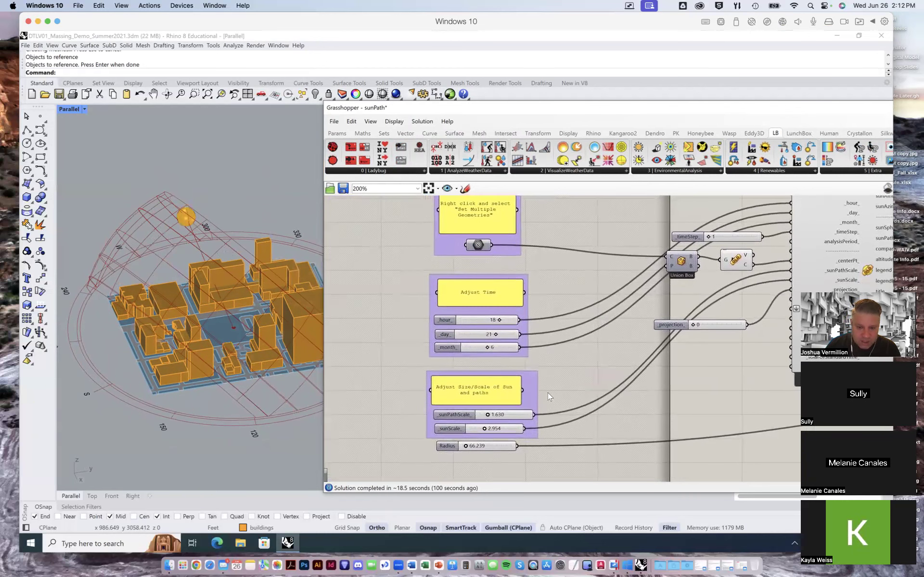
right_drag(547, 393, 553, 377)
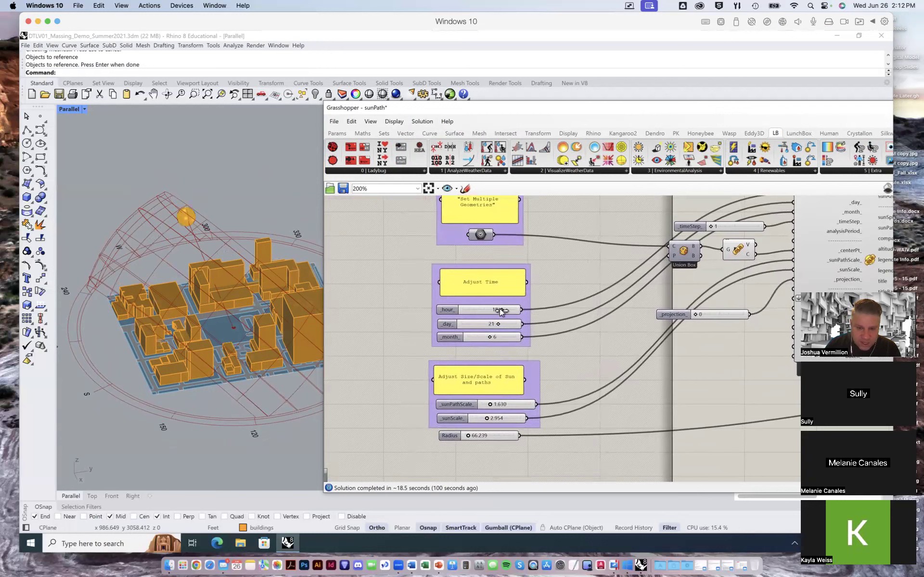
drag(500, 309, 460, 336)
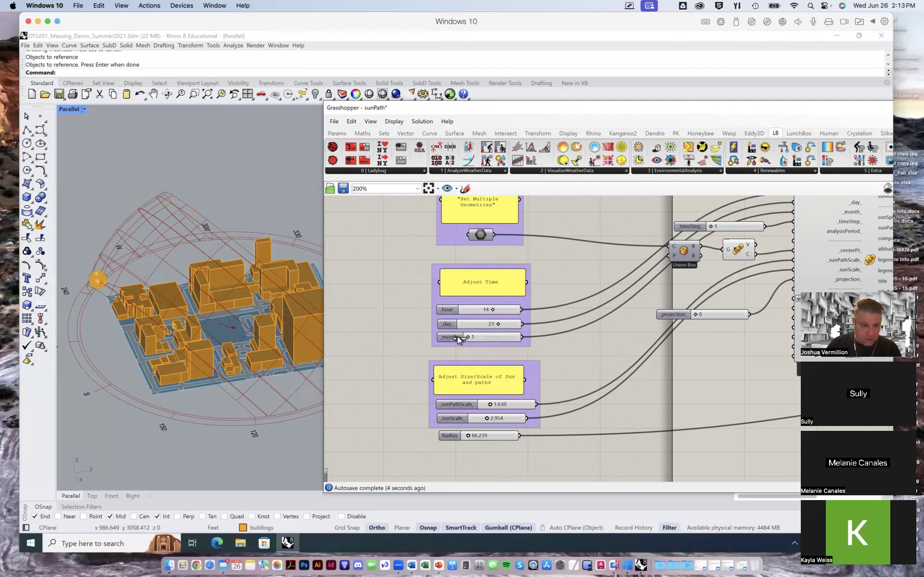
drag(467, 336, 521, 336)
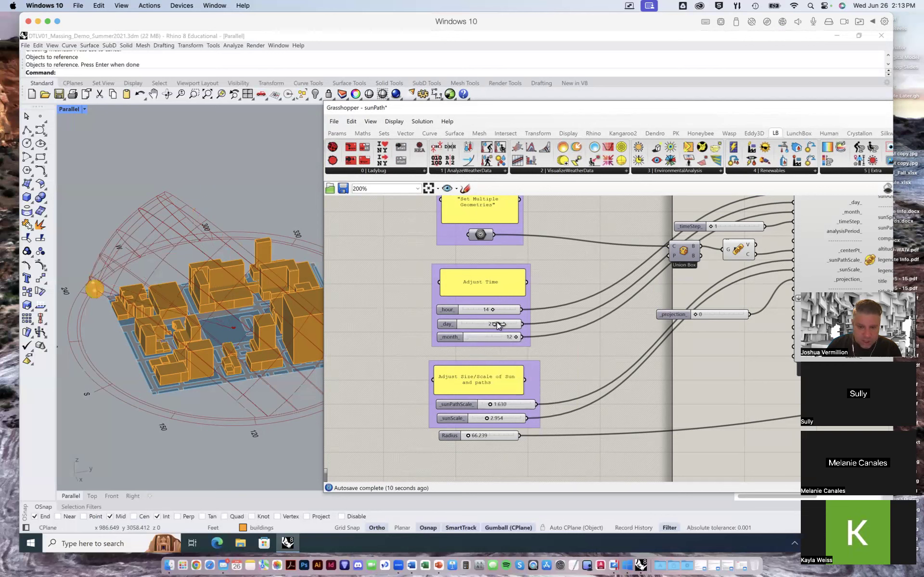
mouse_move(491, 312)
mouse_down()
mouse_move(483, 312)
mouse_move(501, 310)
mouse_move(491, 311)
mouse_up()
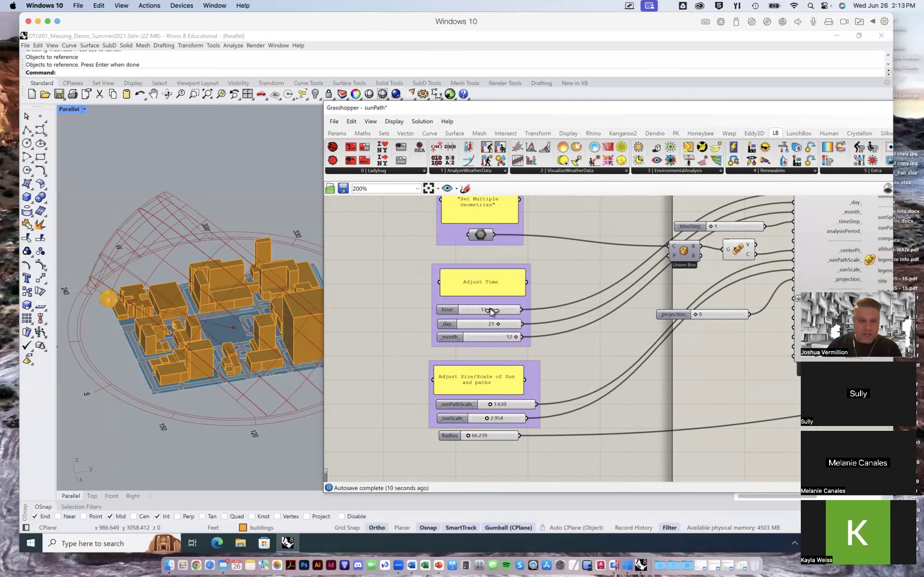
Step: Move the Grasshopper window aside and examine the sun's position relative to the site's buildings
drag(491, 113, 569, 118)
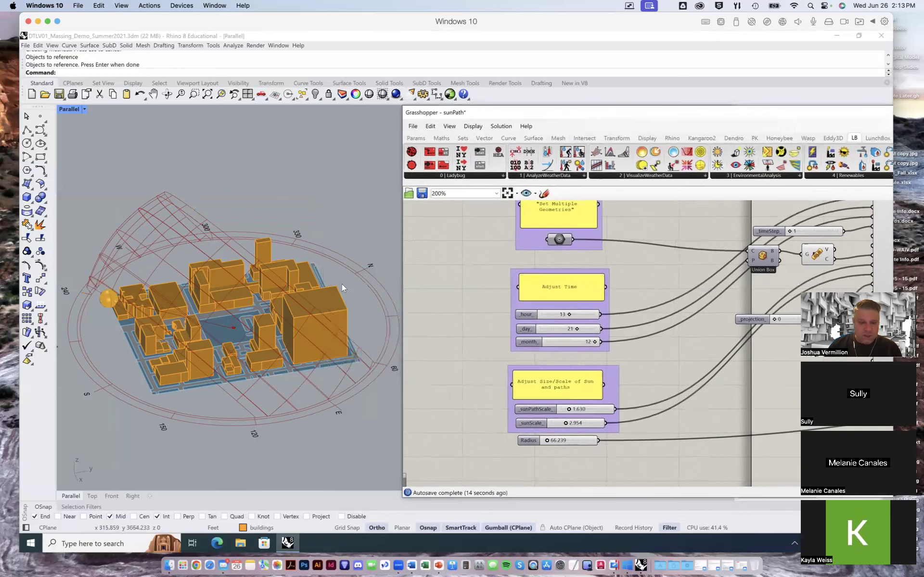
right_drag(312, 303, 328, 277)
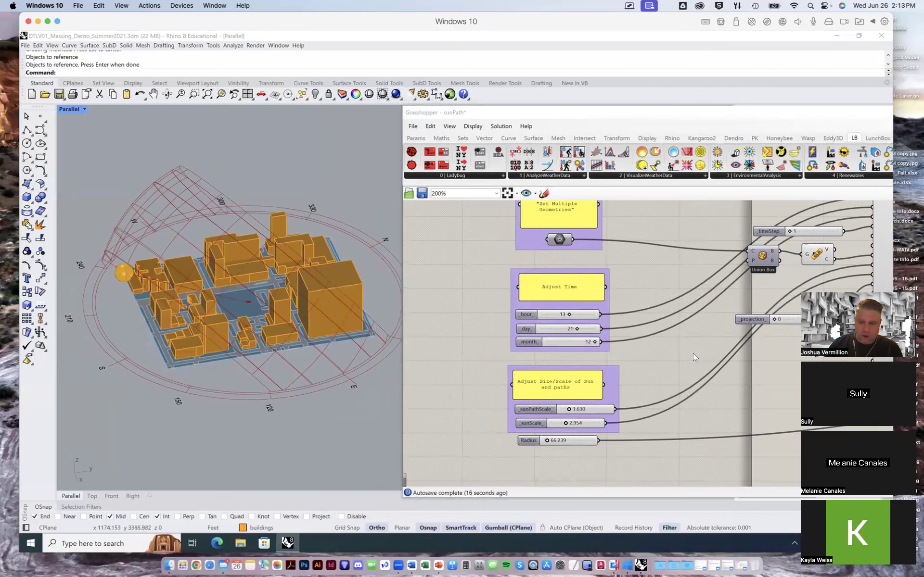
scroll(690, 350, down, 1)
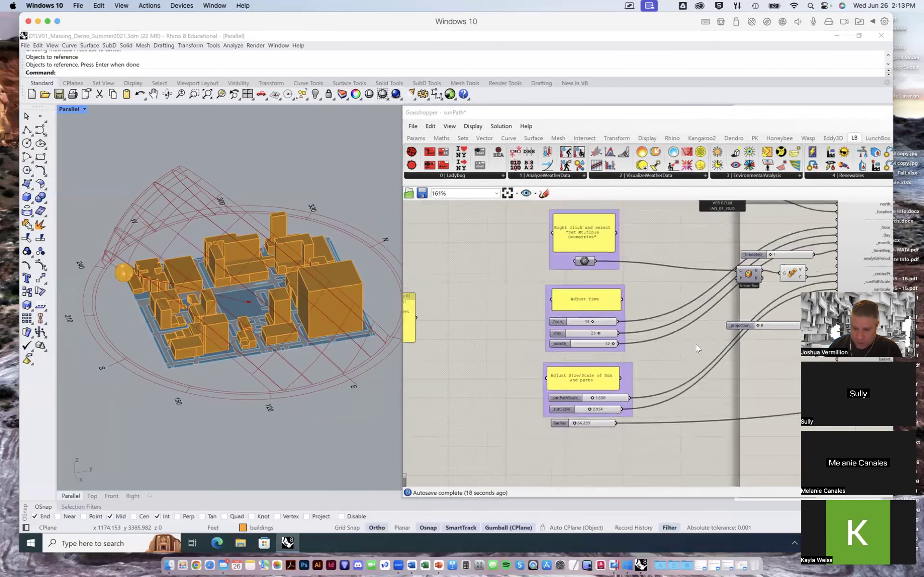
Step: Look over the sun path component's outputs and the bake group, down to the Line component
scroll(696, 345, down, 1)
right_drag(729, 348, 658, 382)
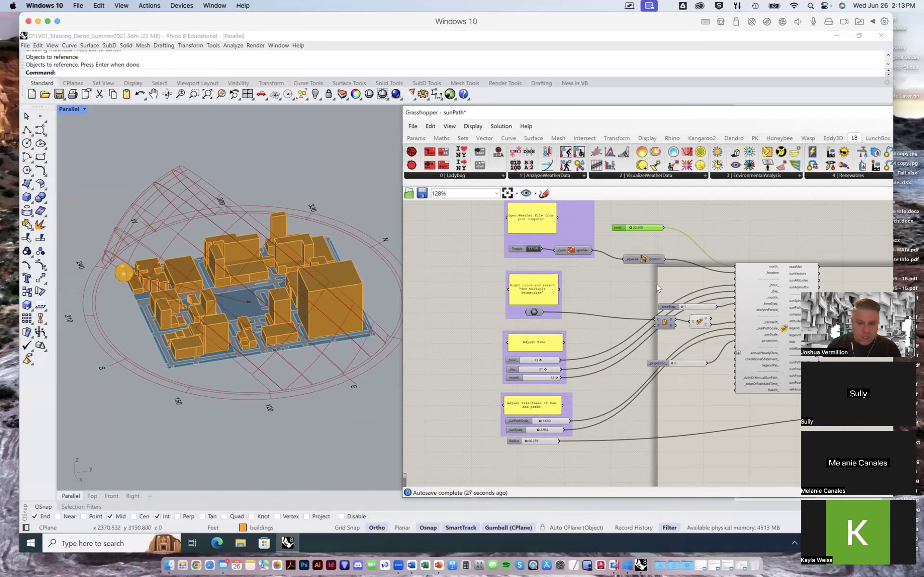
mouse_move(776, 325)
right_down()
mouse_move(614, 352)
mouse_move(459, 321)
right_up()
right_drag(620, 384, 632, 362)
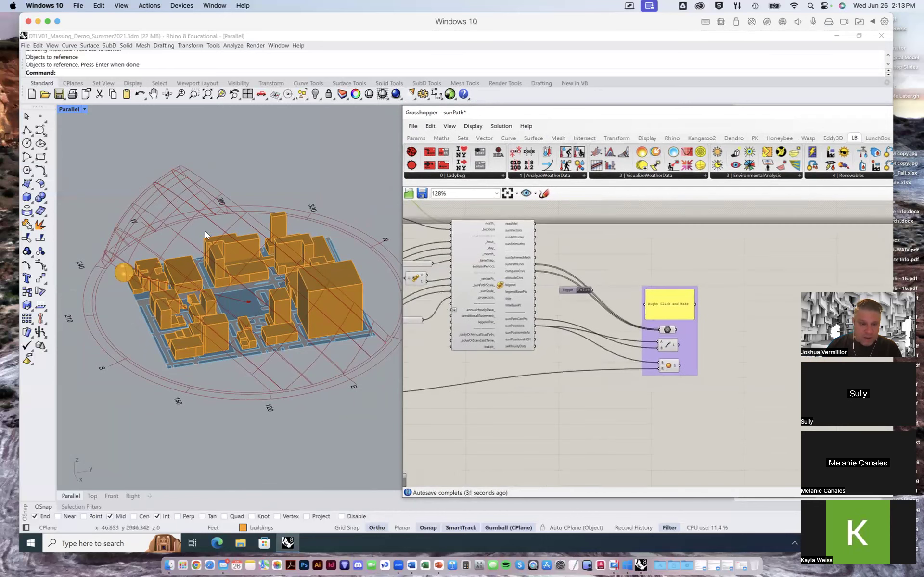
click(669, 346)
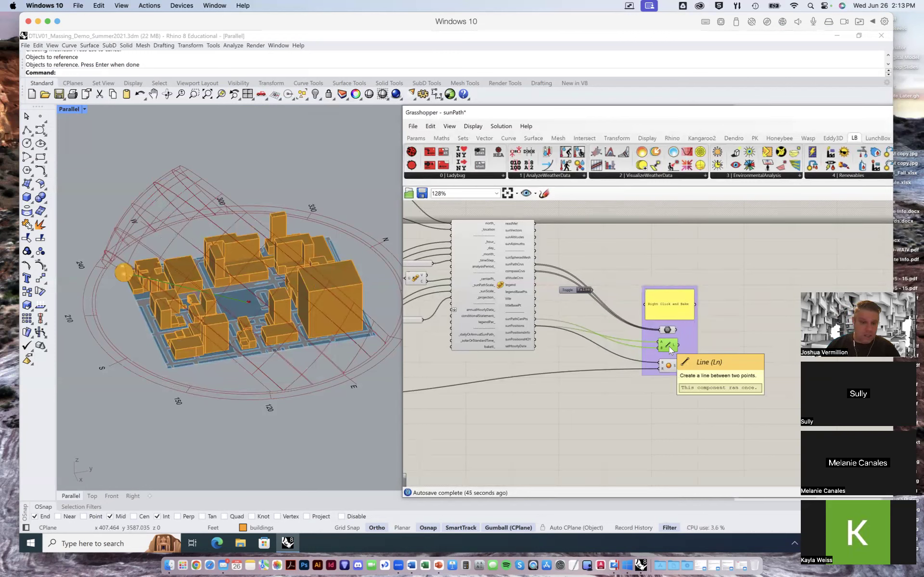
Step: Move the Grasshopper window fully into view and close the sunPath definition
click(413, 126)
drag(816, 113, 625, 111)
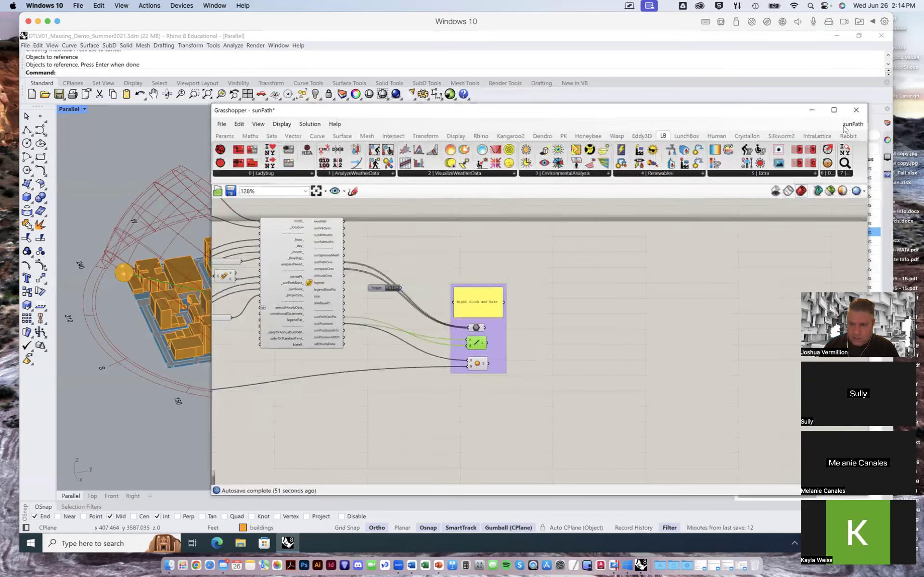
click(843, 126)
click(861, 133)
click(817, 184)
Step: Open directRadiation.gh from the AAE 711 + 767 Summer 2021 folder within Documents and Teaching
click(221, 124)
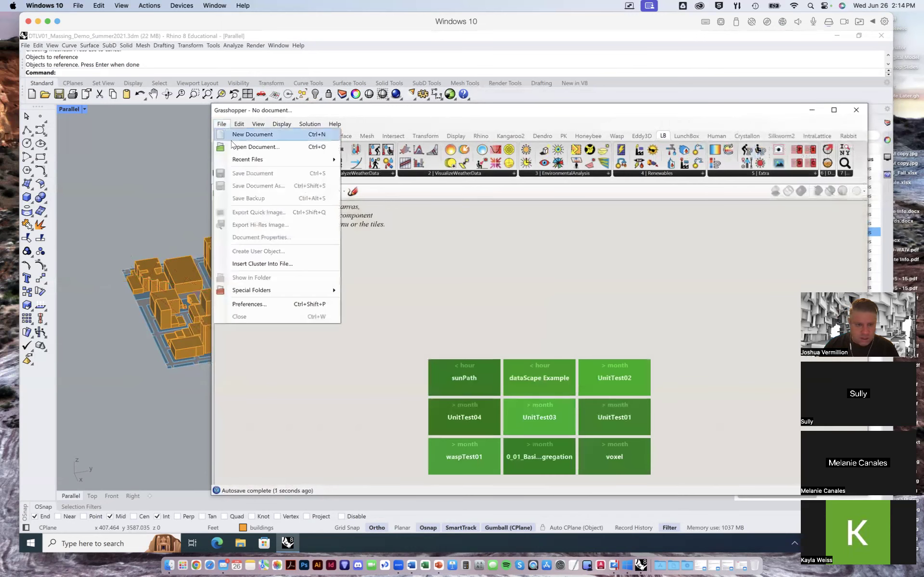
click(254, 146)
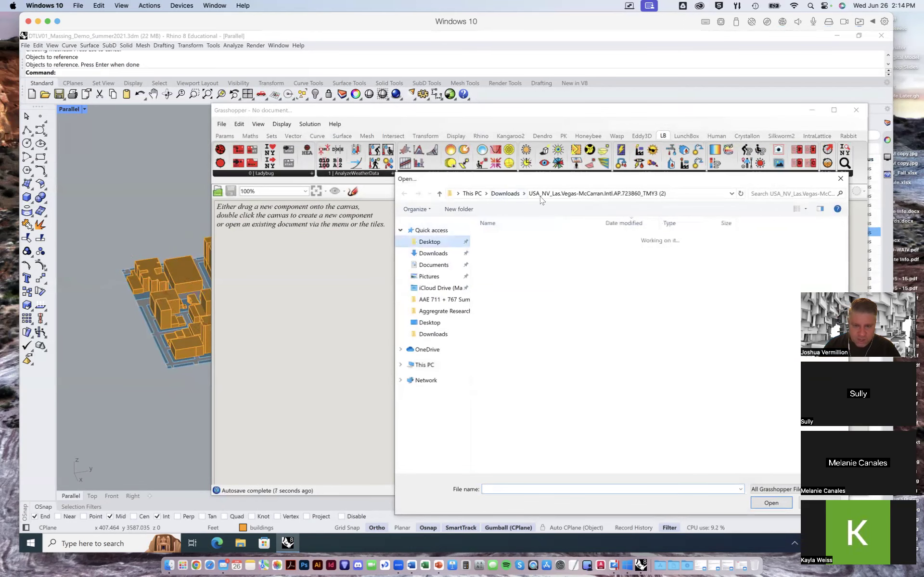
click(523, 194)
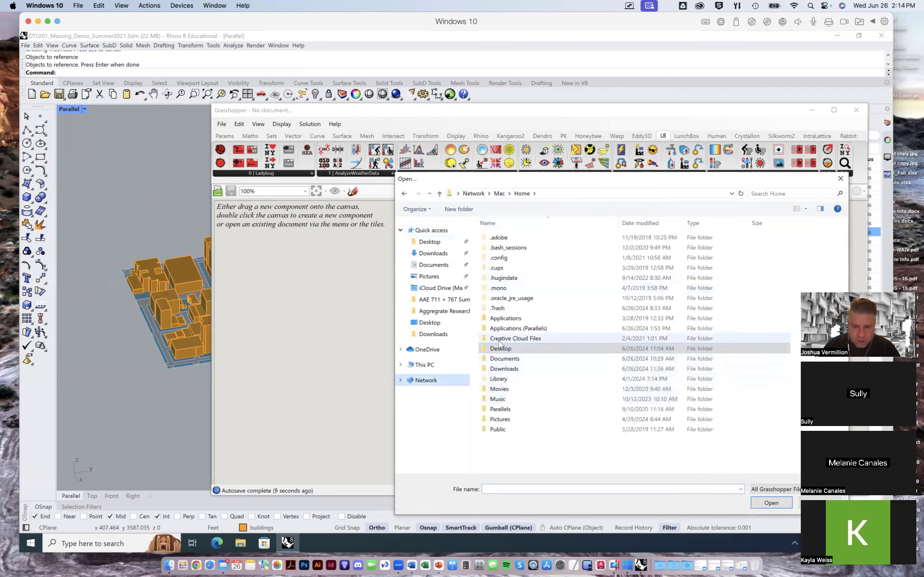
double_click(505, 358)
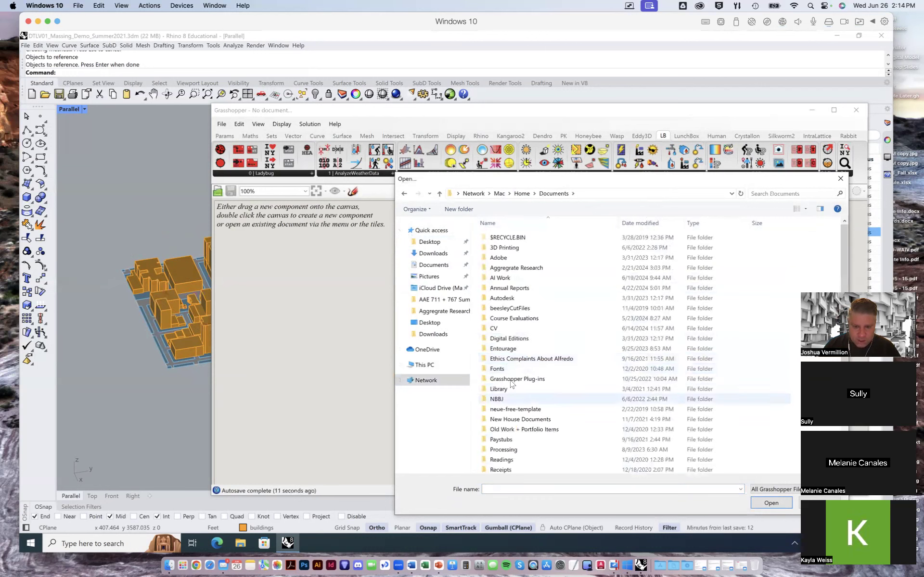
scroll(511, 383, down, 4)
double_click(510, 417)
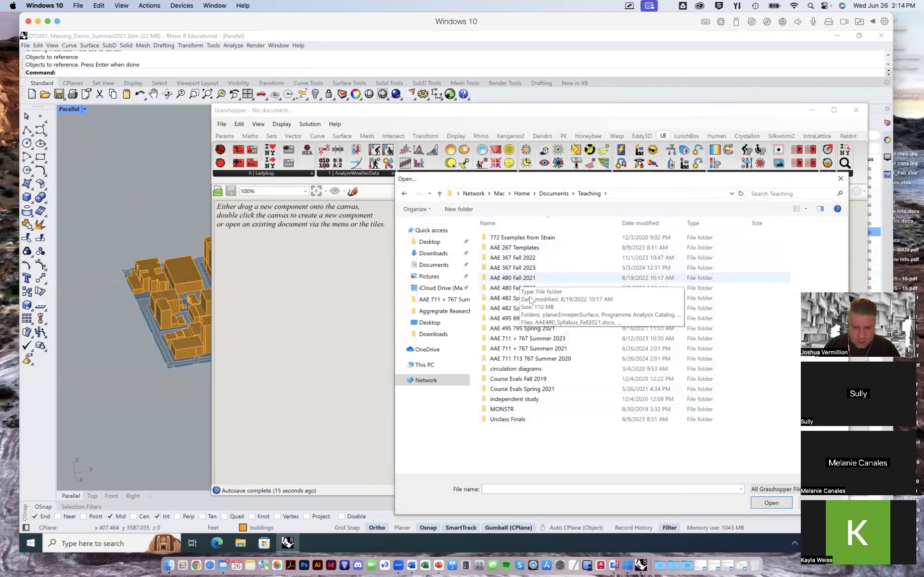
double_click(533, 349)
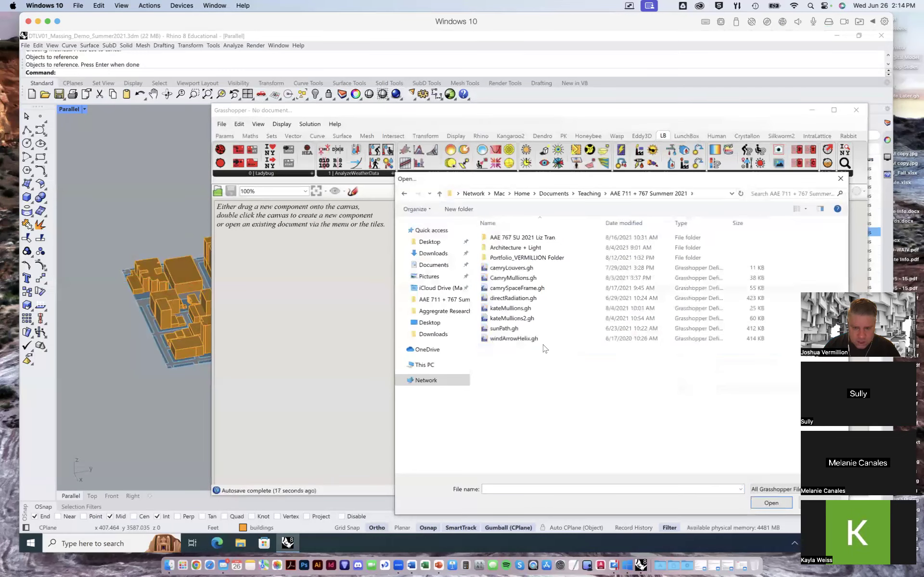
click(521, 300)
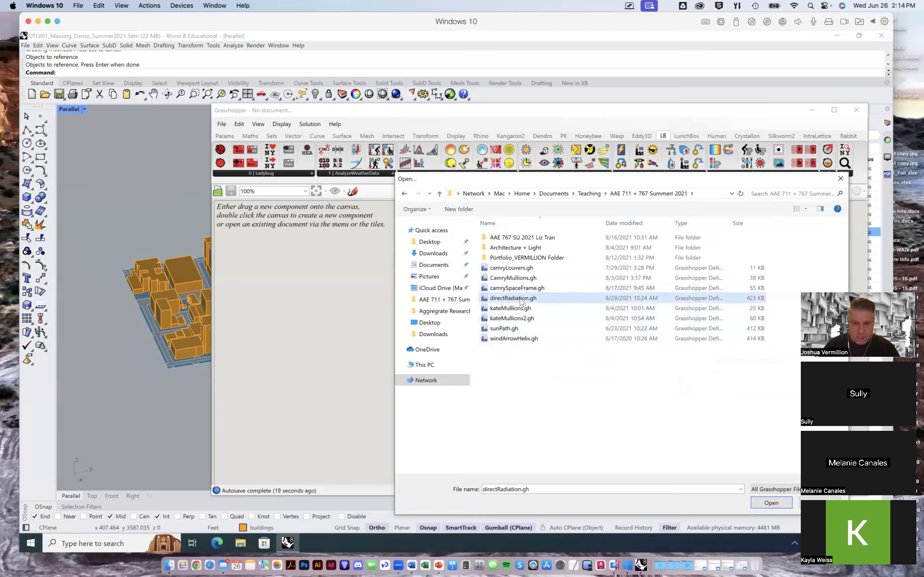
double_click(520, 298)
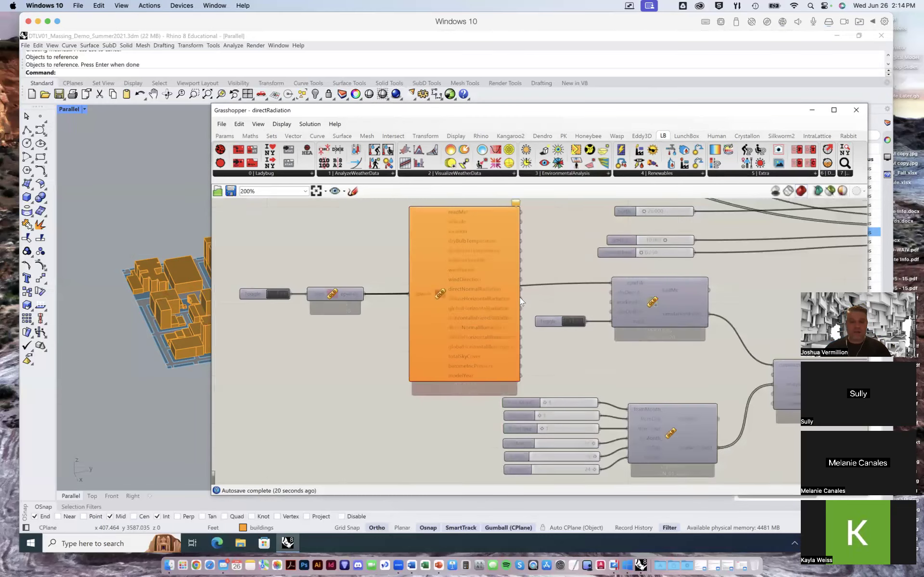
Step: Move the Grasshopper window aside and bring the site model into view beside it
scroll(547, 296, down, 4)
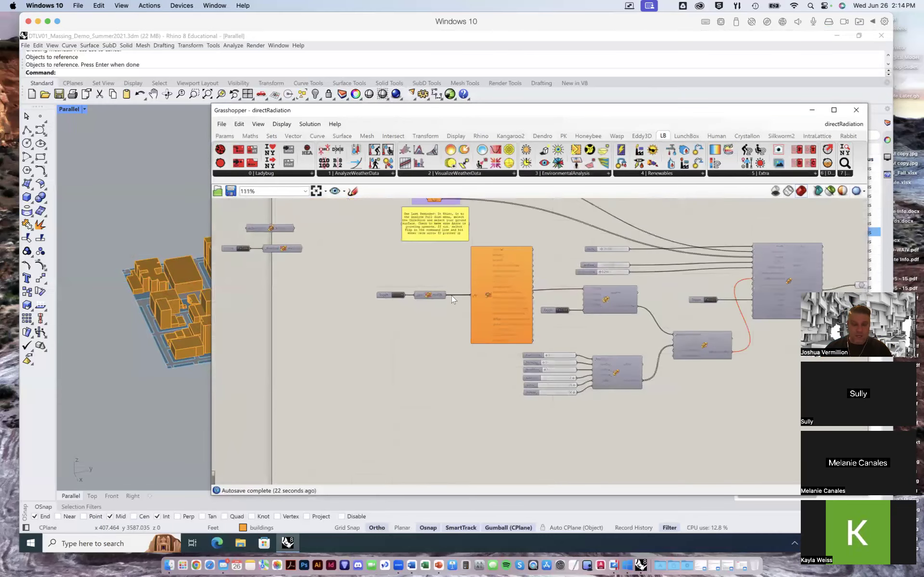
drag(421, 109, 538, 107)
right_drag(234, 297, 450, 323)
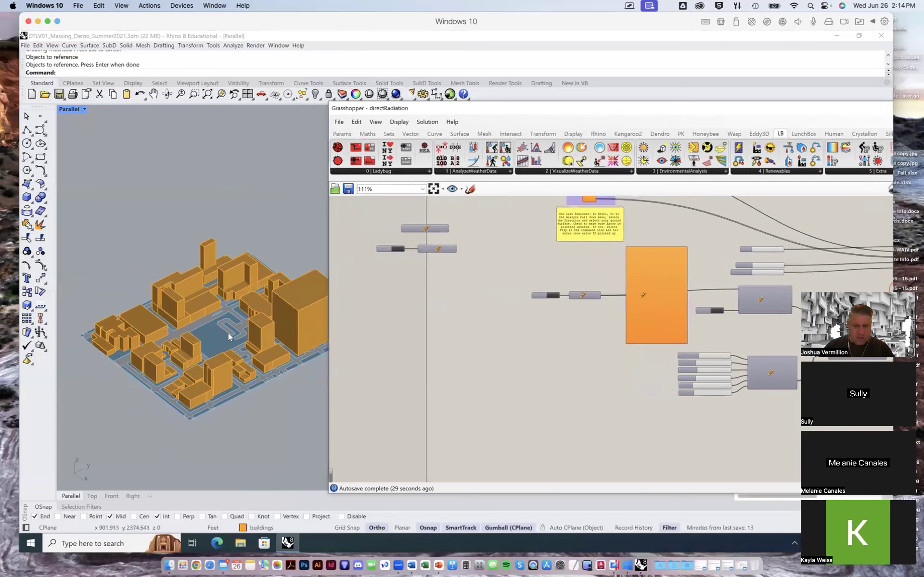
shift+right_drag(213, 350, 228, 332)
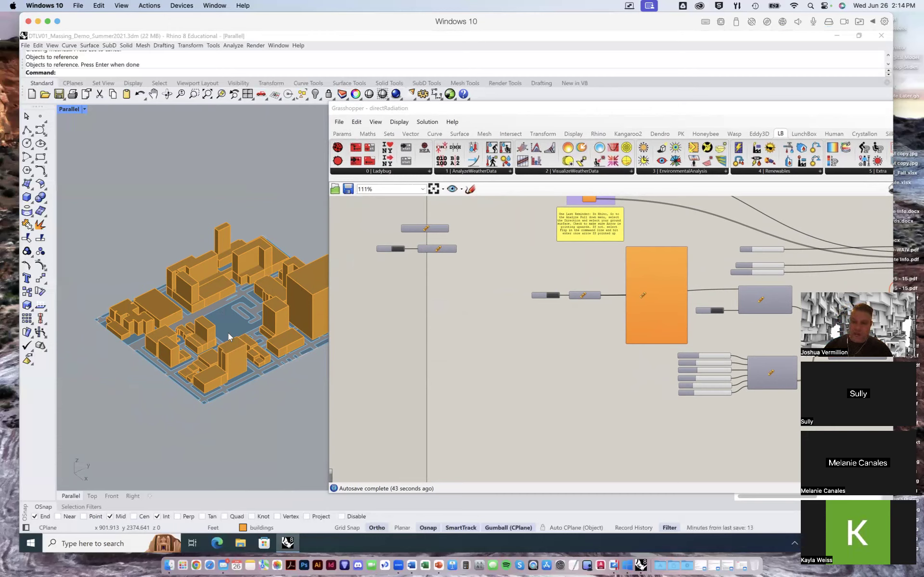
Step: Examine the directRadiation definition, from the weather file toggle through the sky matrix and analysis period components to the radiation analysis
scroll(403, 219, up, 5)
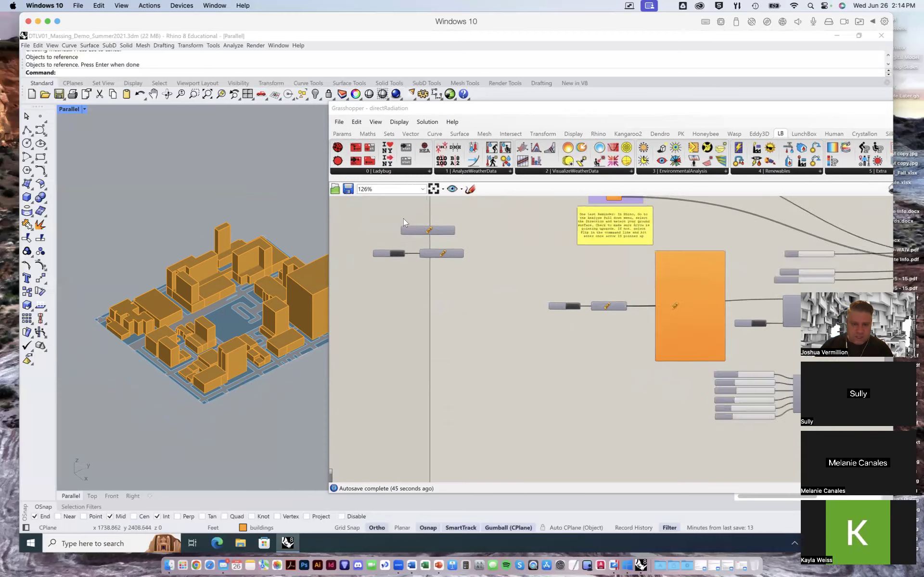
scroll(485, 276, down, 6)
right_drag(605, 299, 527, 316)
scroll(528, 316, up, 7)
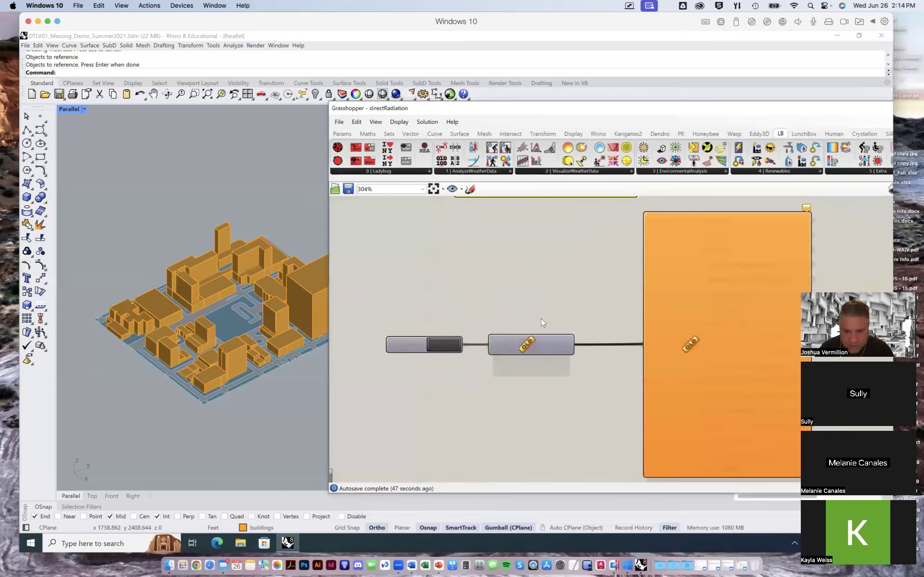
right_drag(820, 330, 646, 309)
scroll(646, 309, down, 4)
right_drag(749, 323, 532, 320)
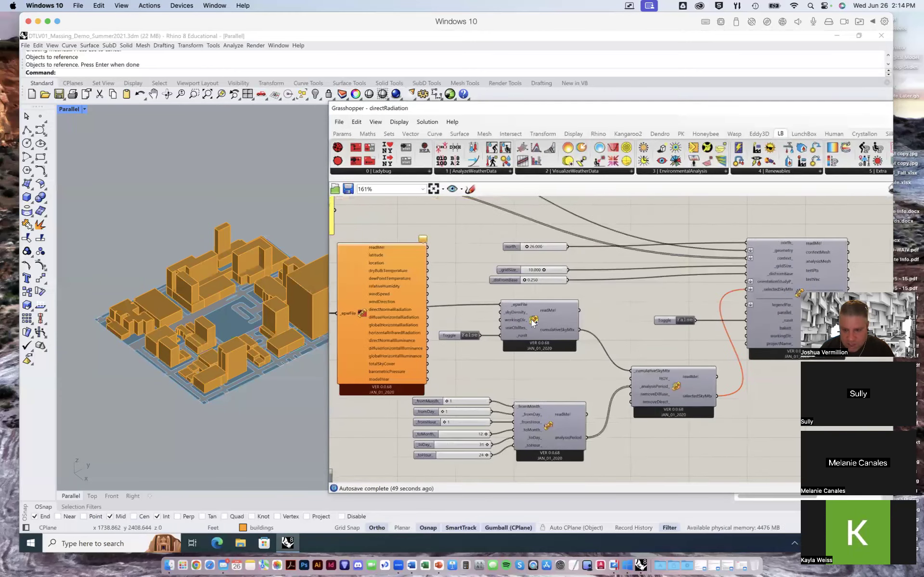
right_drag(591, 319, 499, 319)
right_drag(658, 319, 537, 315)
right_drag(592, 333, 707, 387)
right_drag(566, 352, 674, 370)
right_drag(447, 348, 602, 345)
right_drag(492, 358, 622, 410)
right_drag(410, 394, 550, 320)
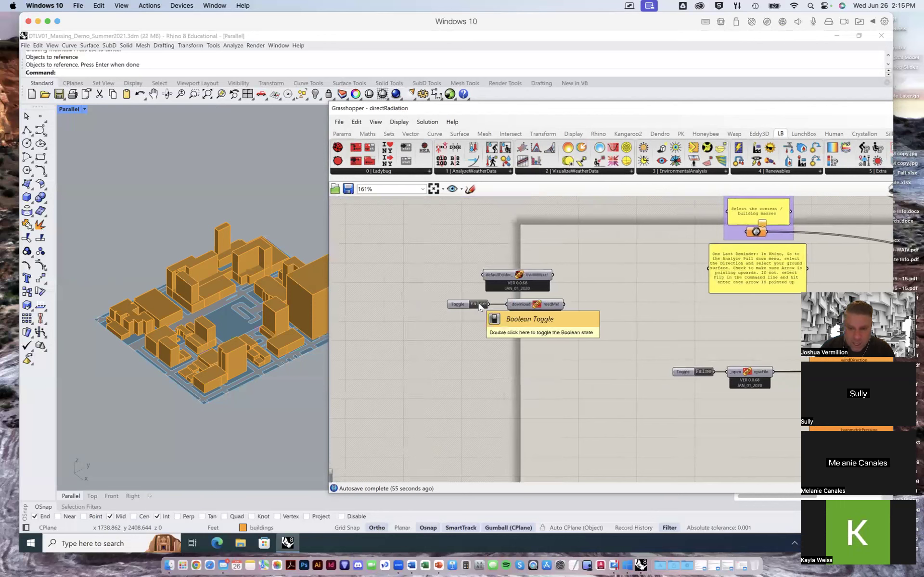
Step: Switch on the weather file toggle and load the EPW file from the USA_NV_Las.Vegas-McCarran.Intl.AP.723860_TMY3 (2) folder in Downloads
right_drag(476, 336, 418, 331)
right_drag(601, 353, 521, 346)
double_click(528, 338)
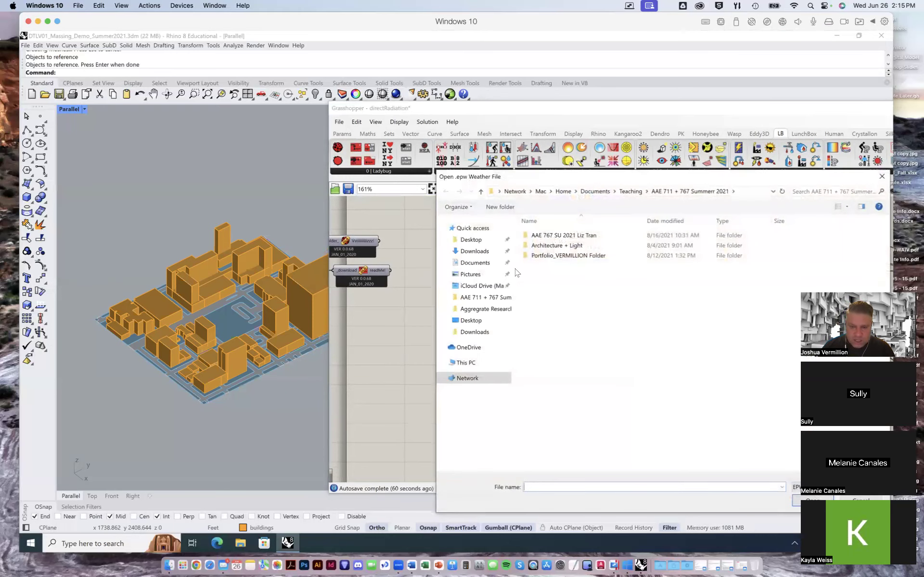
click(475, 252)
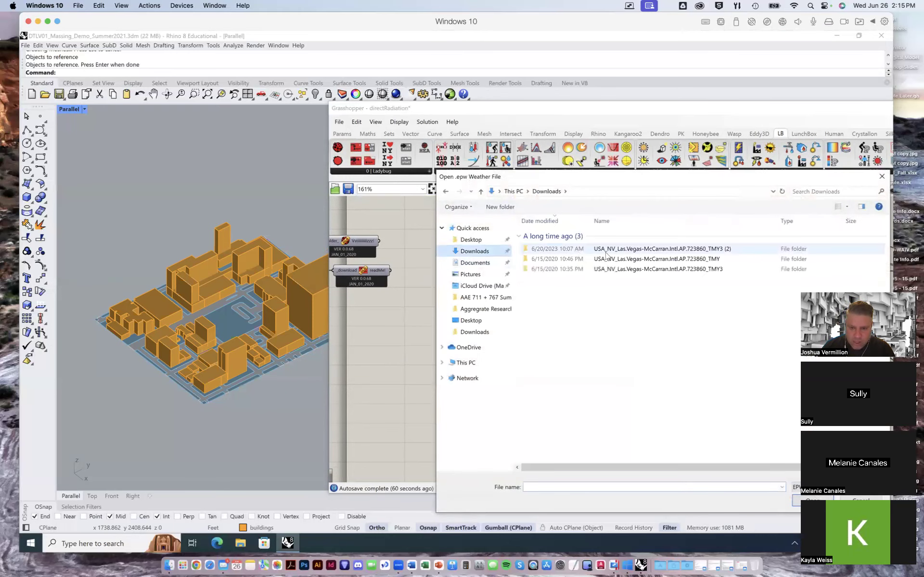
double_click(576, 250)
double_click(575, 236)
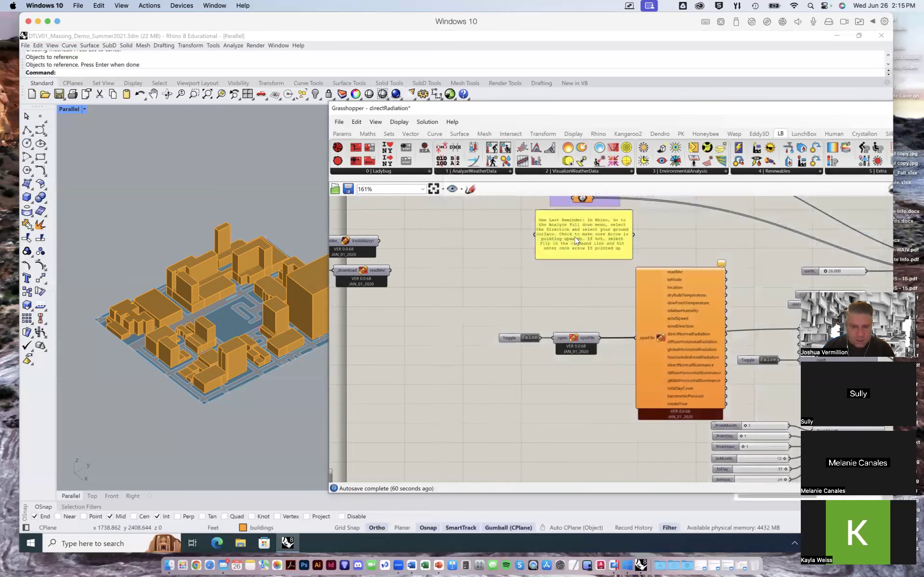
right_drag(594, 296, 531, 389)
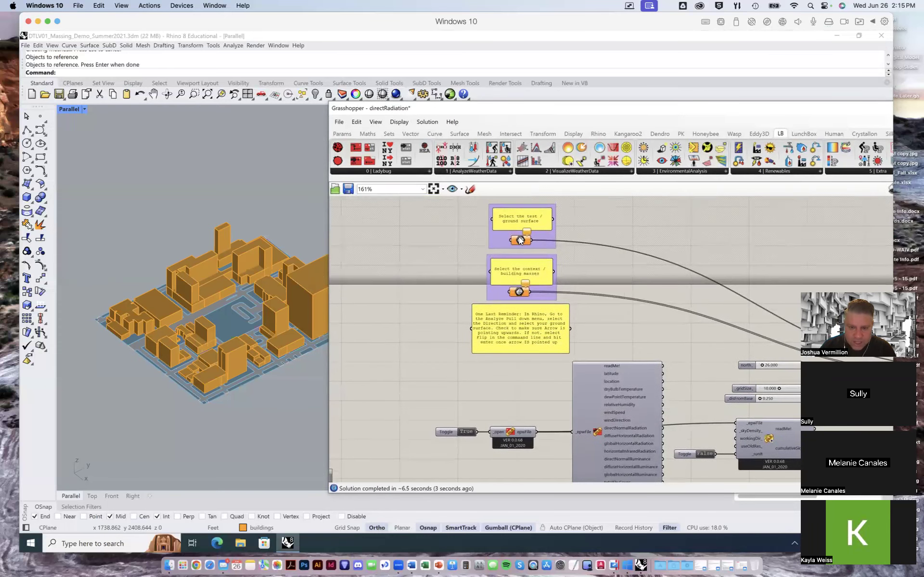
mouse_move(521, 242)
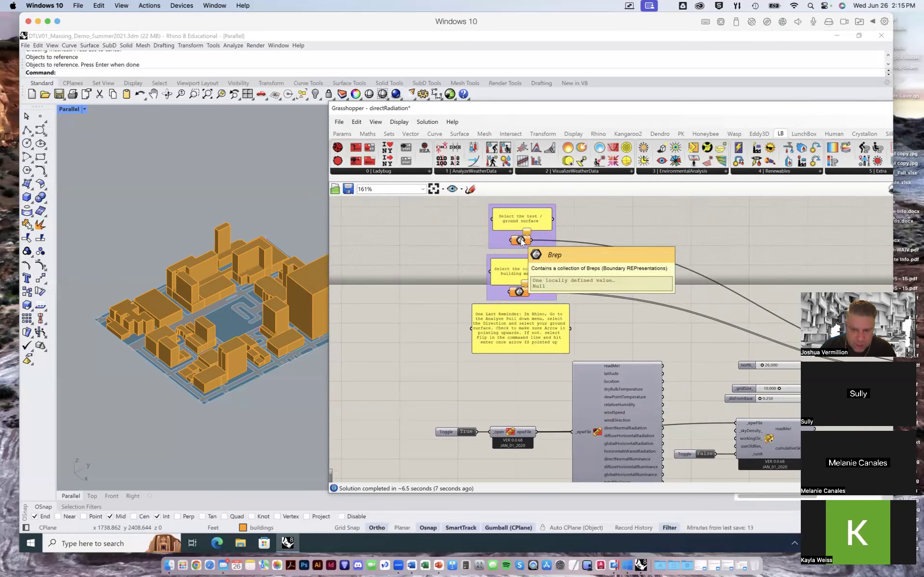
right_click(522, 242)
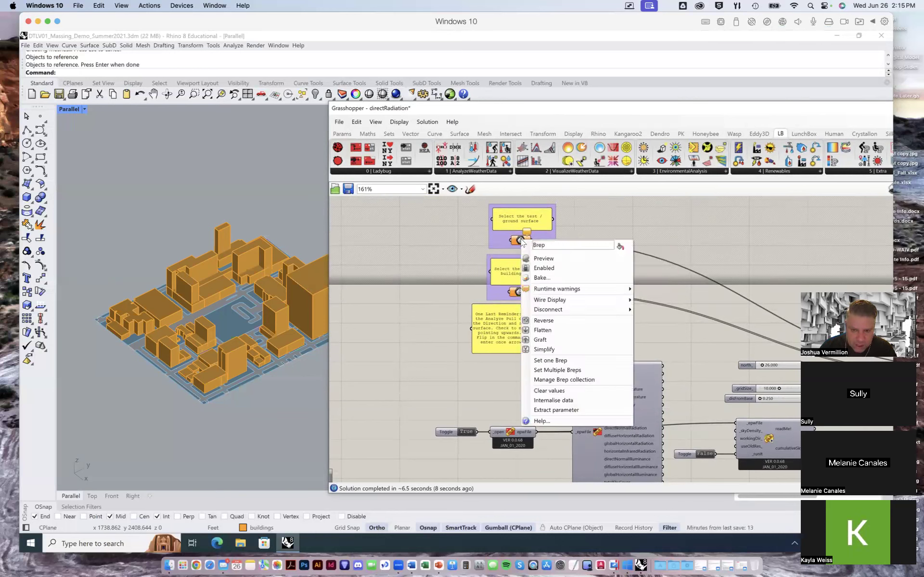
click(558, 361)
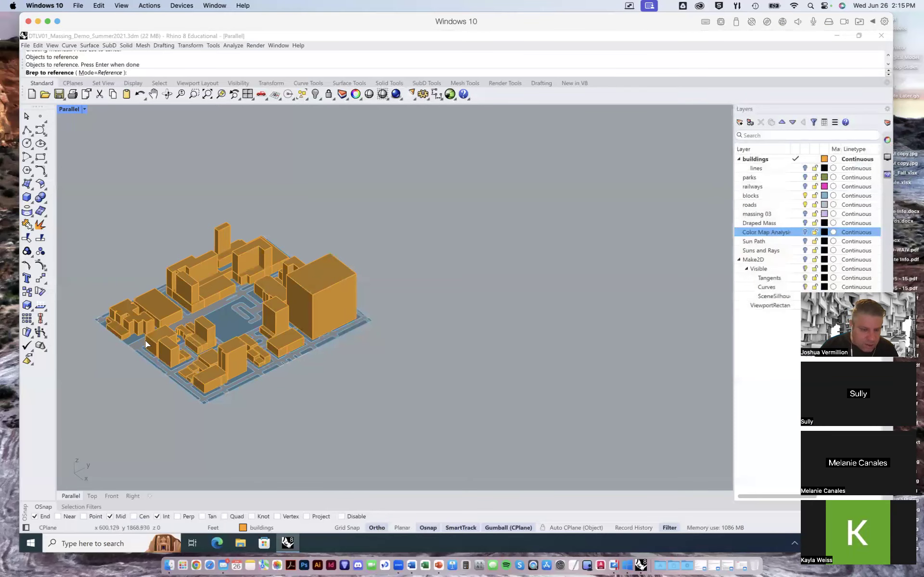
Step: Draw a rectangular plane surface in Rhino between opposite corners of the site, covering its whole ground area
scroll(211, 343, up, 2)
right_drag(230, 337, 299, 315)
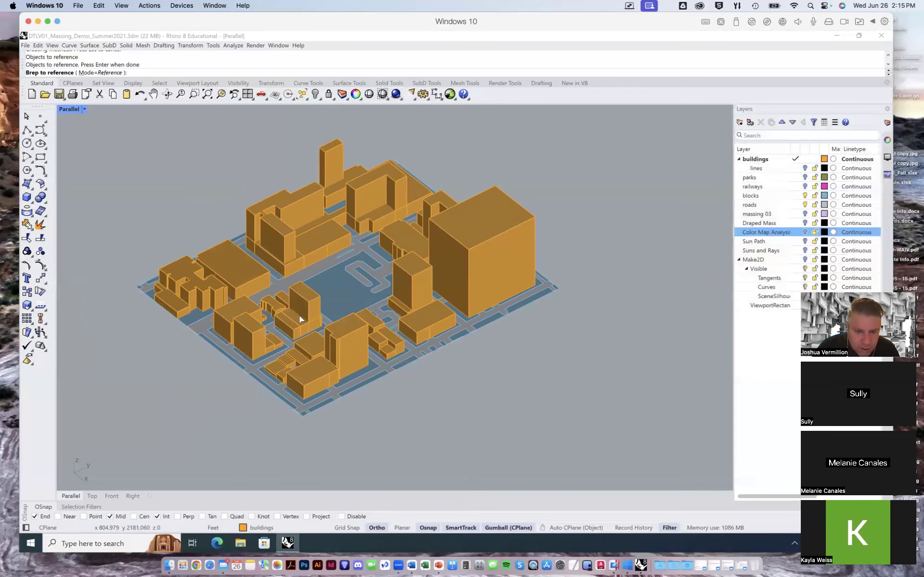
click(28, 187)
click(121, 190)
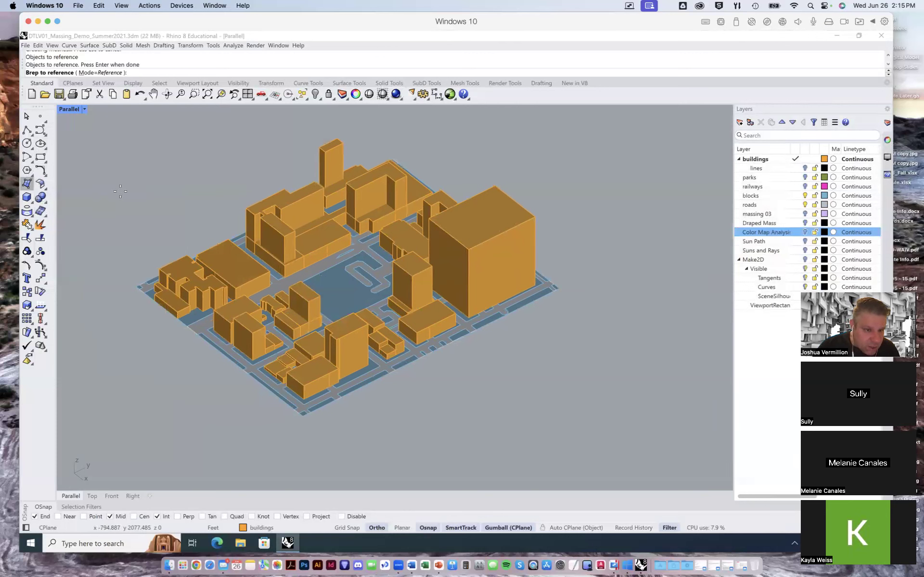
click(136, 285)
click(559, 287)
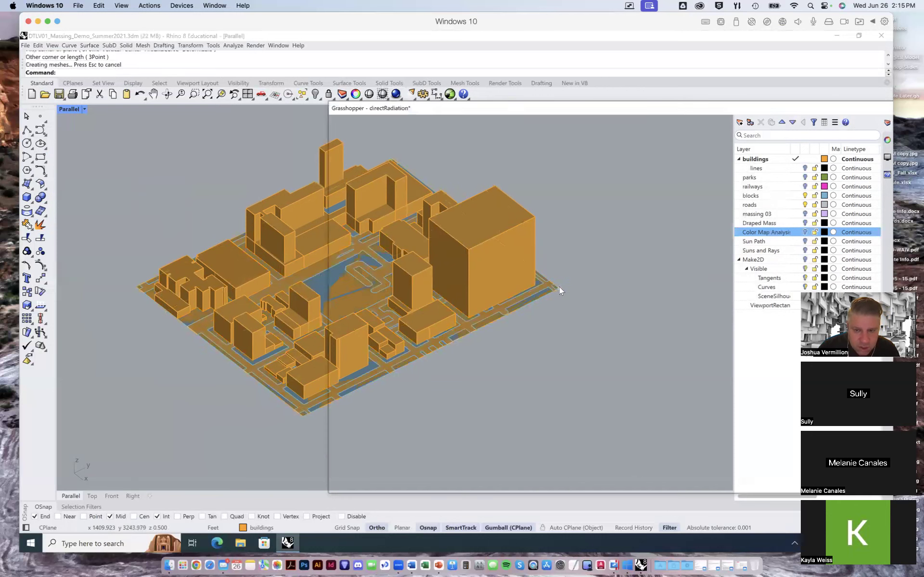
Step: Assign the new ground plane surface as the single Brep of the test / ground surface parameter
click(521, 241)
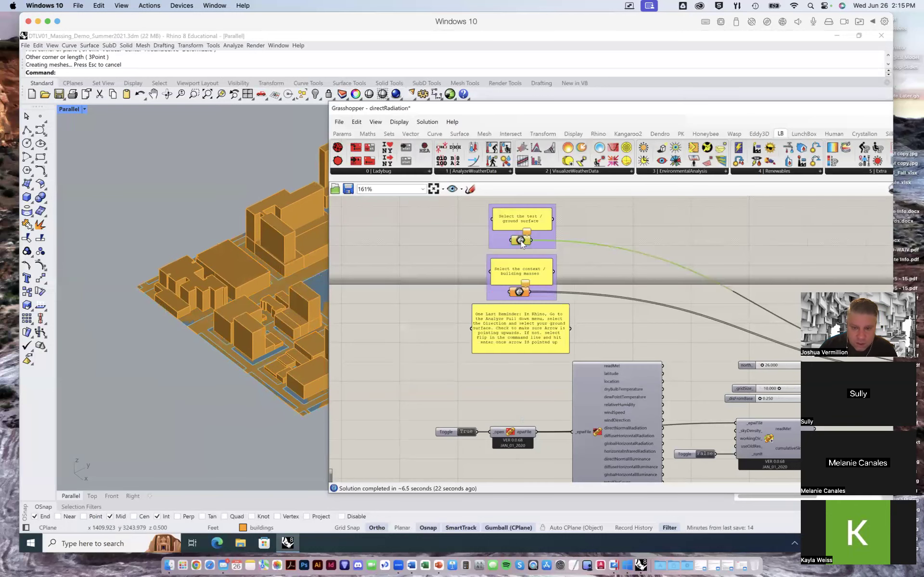
right_click(520, 240)
click(553, 362)
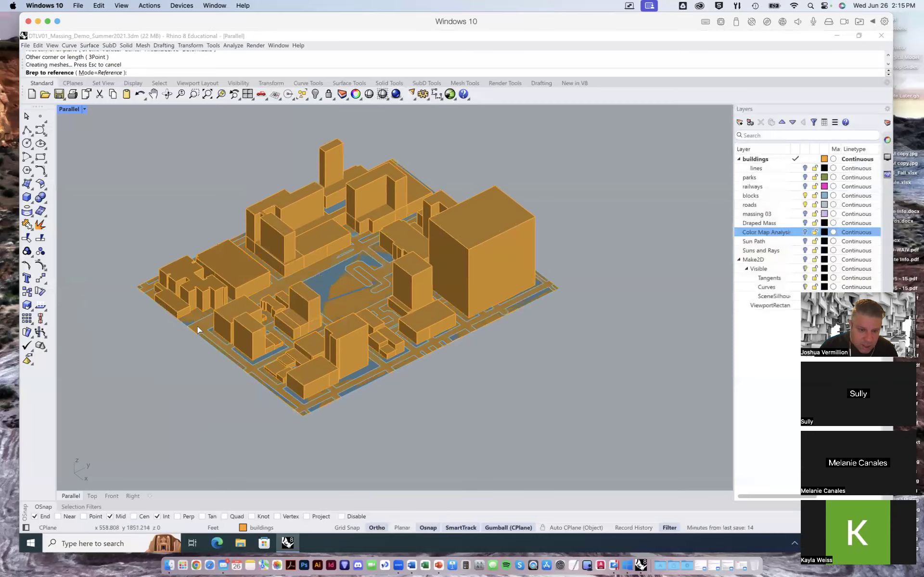
click(196, 330)
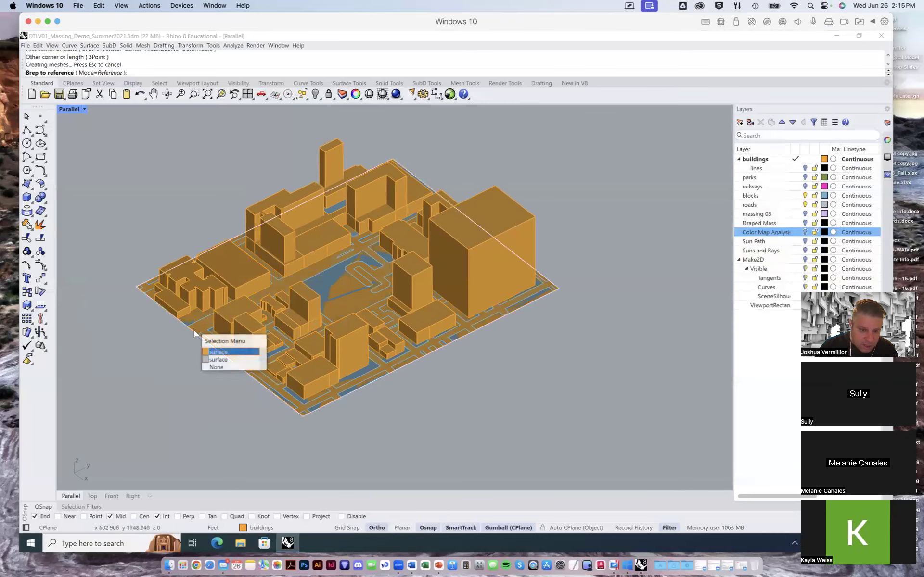
click(223, 353)
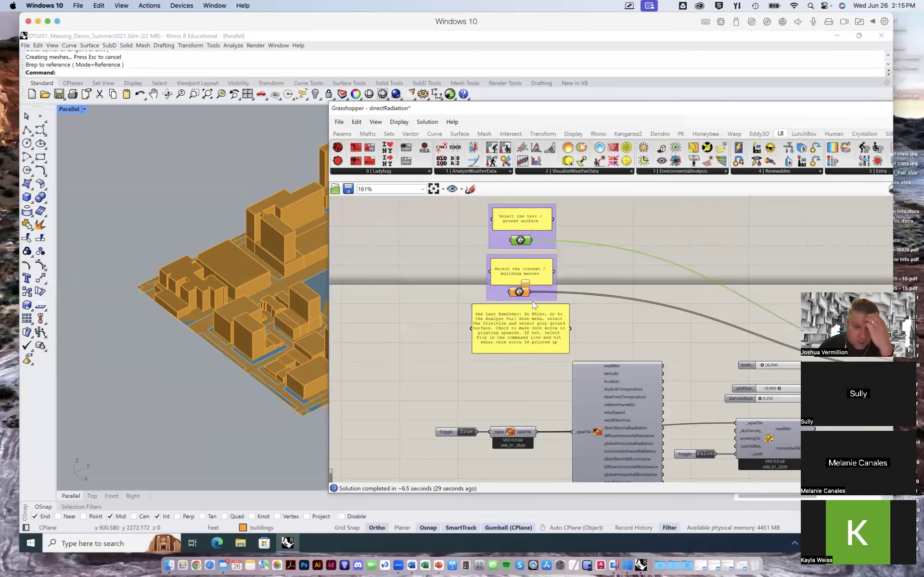
Step: Move the Grasshopper window off the site model and hide the blocks layer
drag(624, 108, 548, 416)
click(798, 195)
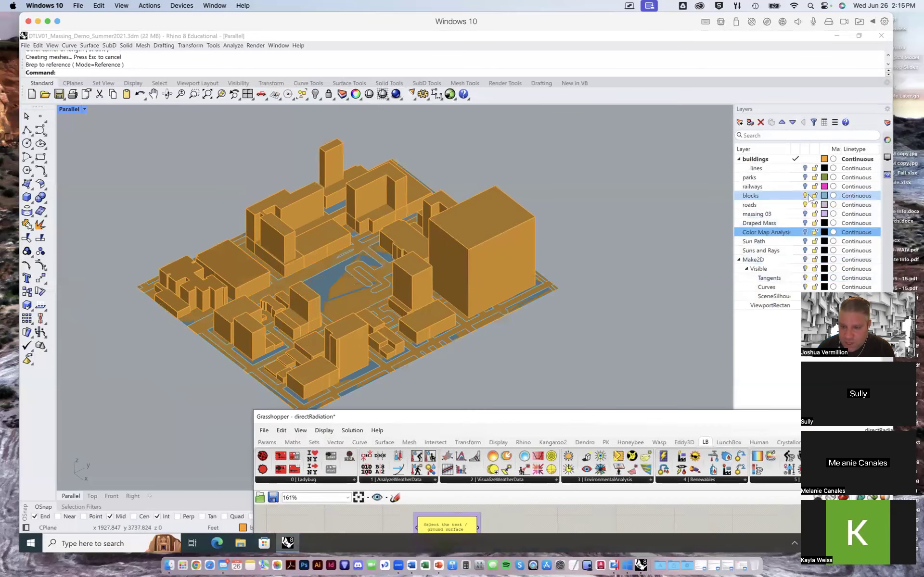
click(805, 195)
right_drag(545, 254, 536, 245)
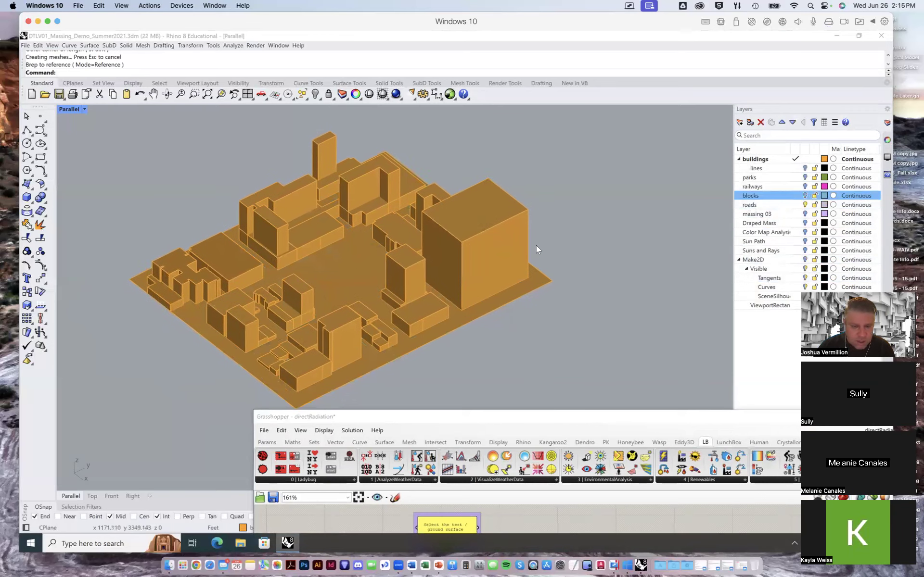
Step: Assign all building masses on the site as multiple Breps of the context / building masses parameter
drag(564, 410, 468, 107)
mouse_move(383, 285)
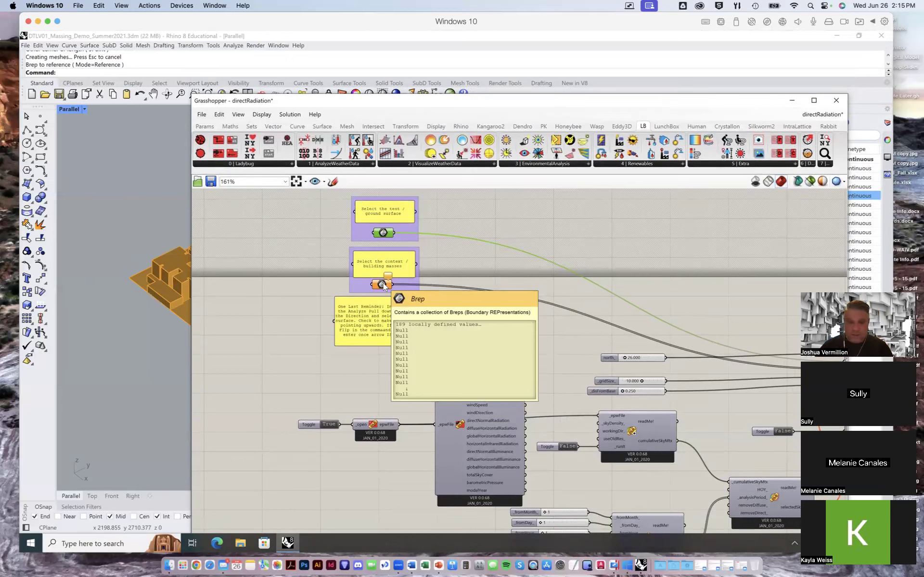
right_click(383, 285)
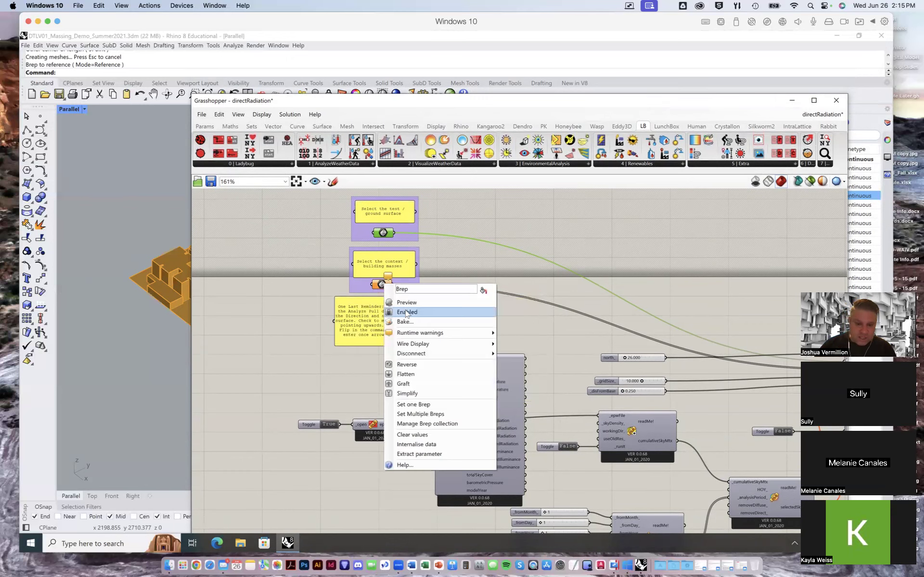
click(434, 414)
drag(106, 124, 539, 397)
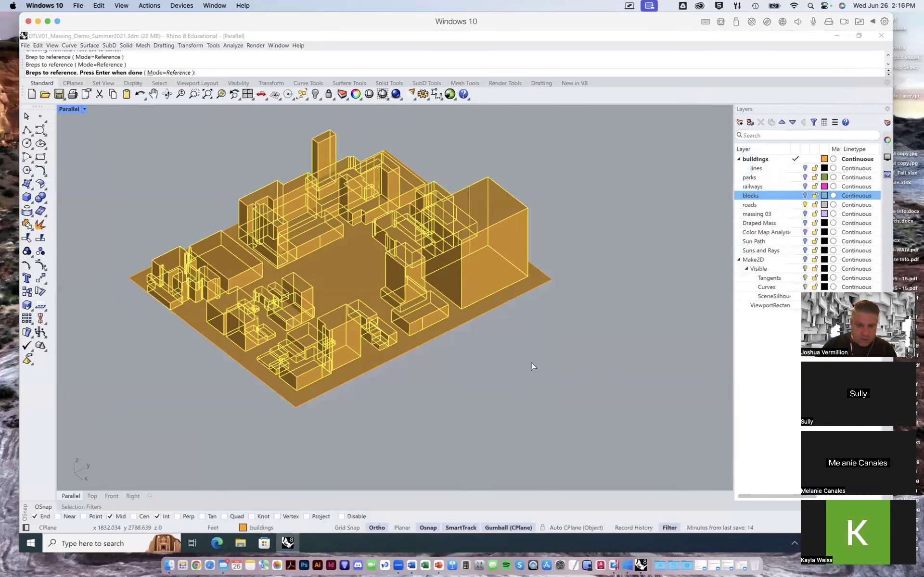
key(Return)
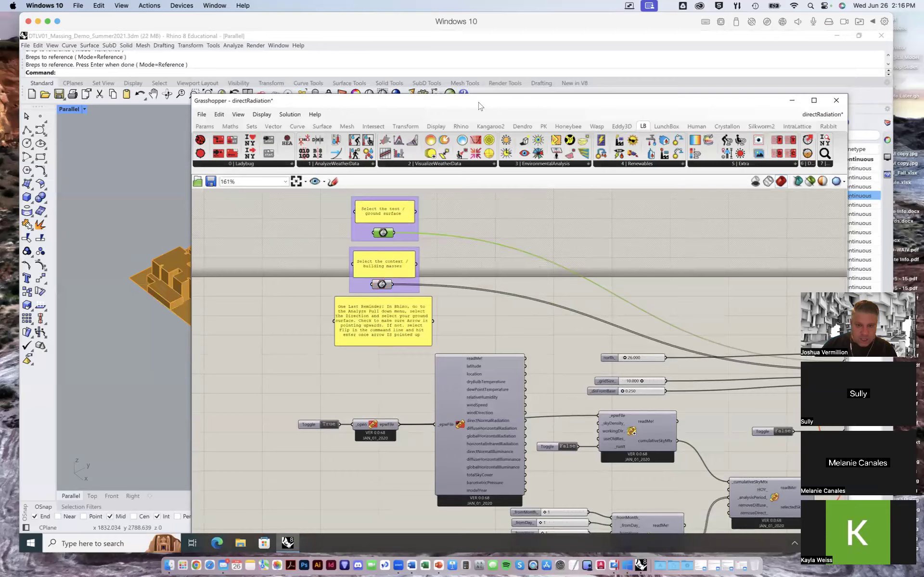
Step: Examine the north, grid size and base distance sliders, the weather import component and the cumulative sky matrix component
drag(481, 102, 519, 97)
right_drag(628, 283, 599, 267)
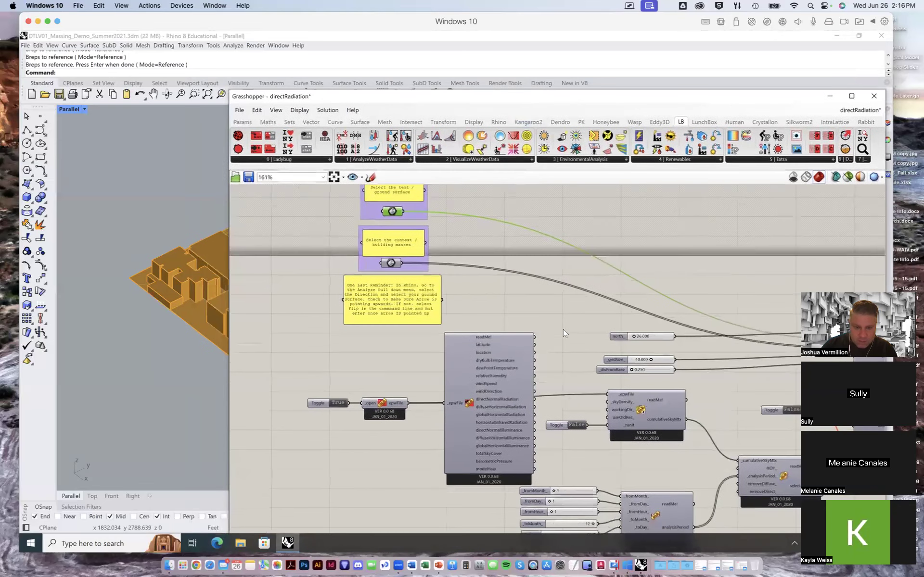
right_drag(681, 329, 624, 313)
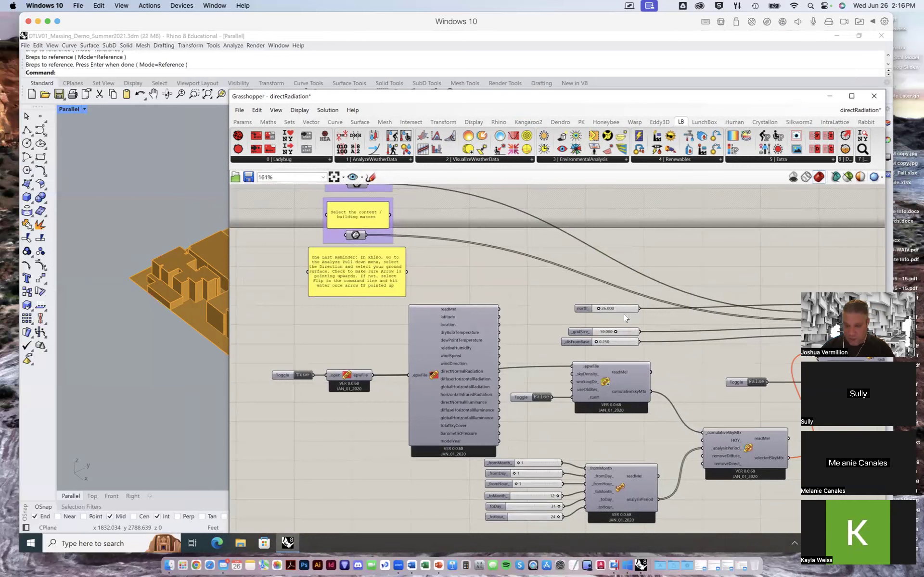
right_drag(626, 319, 567, 324)
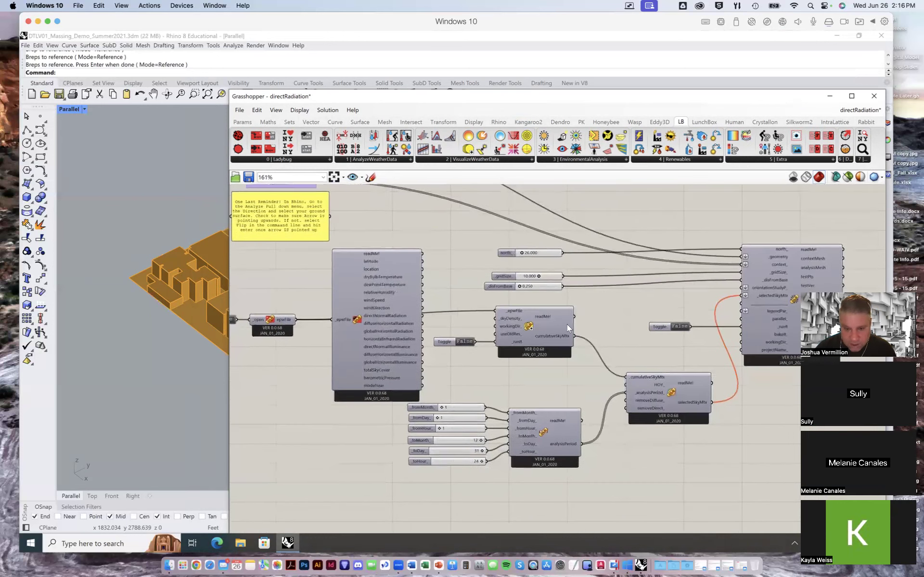
scroll(582, 313, up, 2)
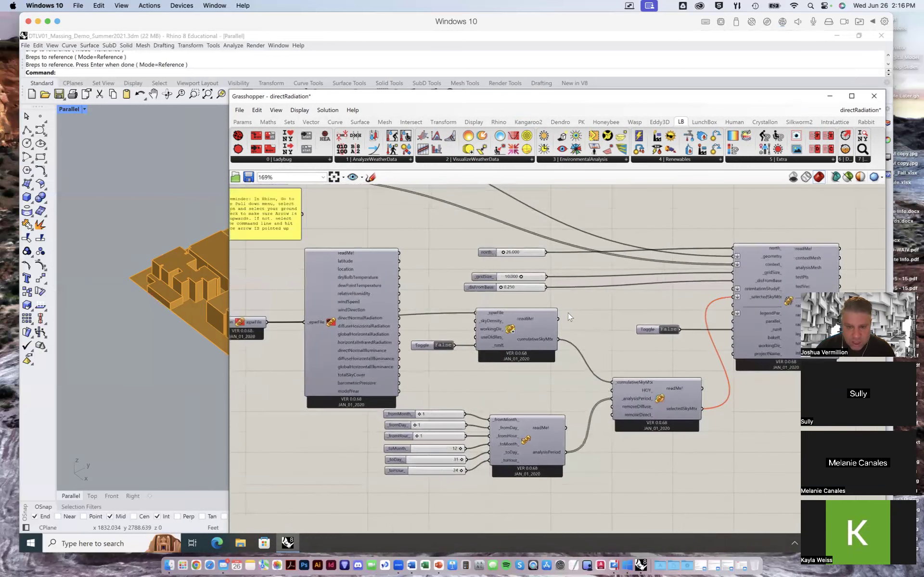
scroll(606, 321, up, 1)
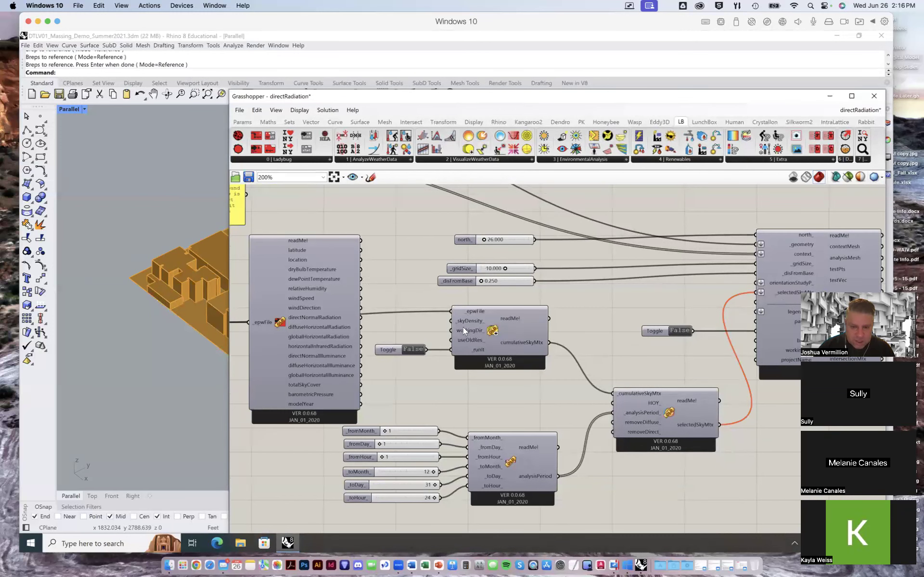
right_drag(570, 344, 702, 337)
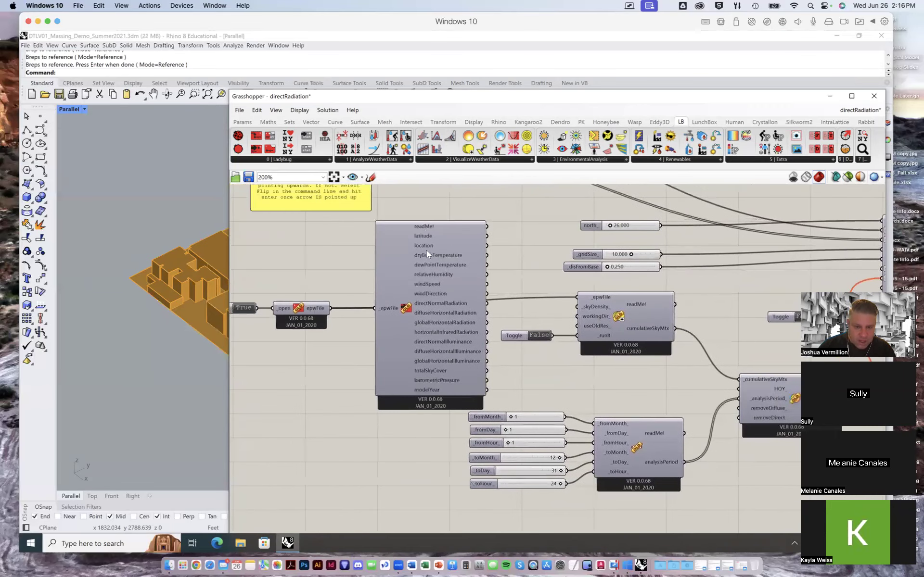
mouse_move(630, 313)
mouse_down()
mouse_move(626, 371)
mouse_move(630, 316)
mouse_up()
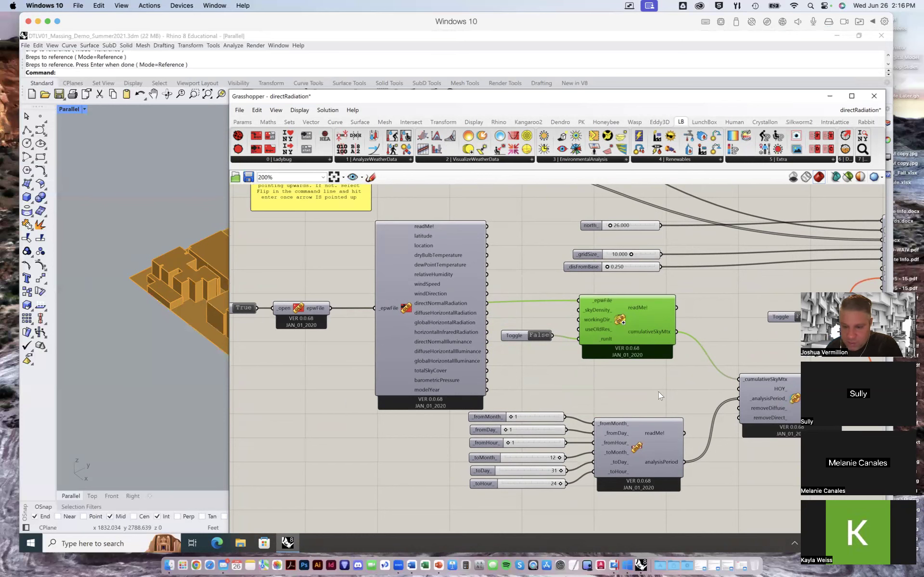
Step: Switch the run toggle of the cumulative sky matrix component to True
right_drag(658, 392, 531, 339)
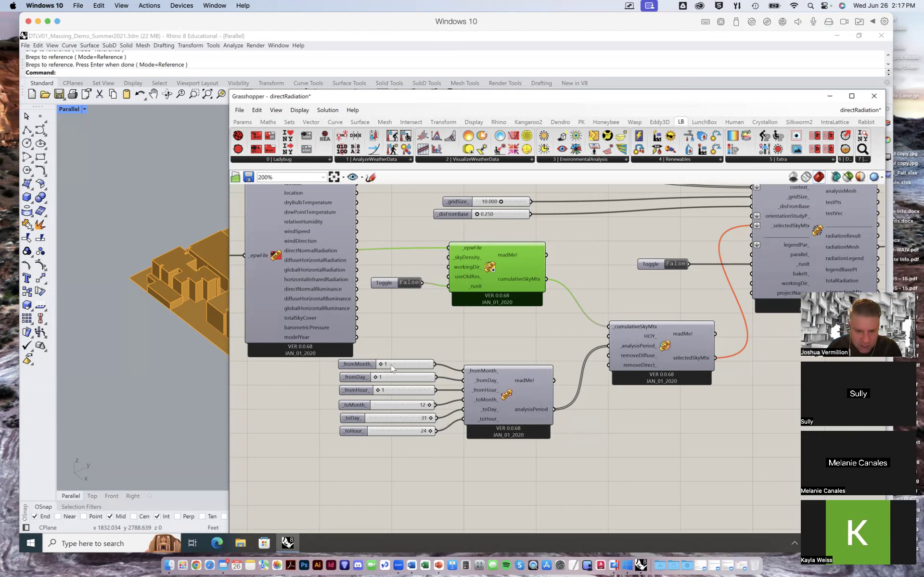
right_drag(568, 344, 538, 387)
right_drag(513, 295, 531, 314)
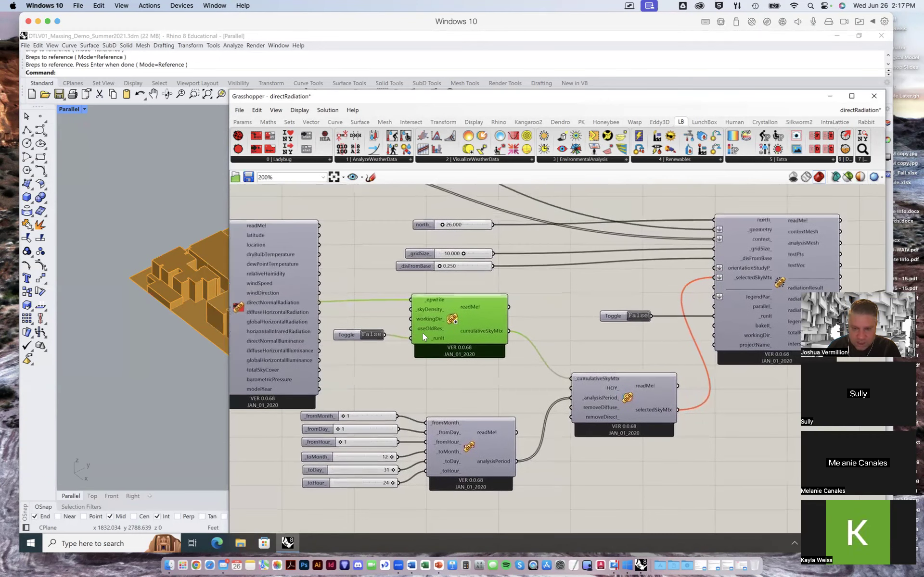
click(371, 334)
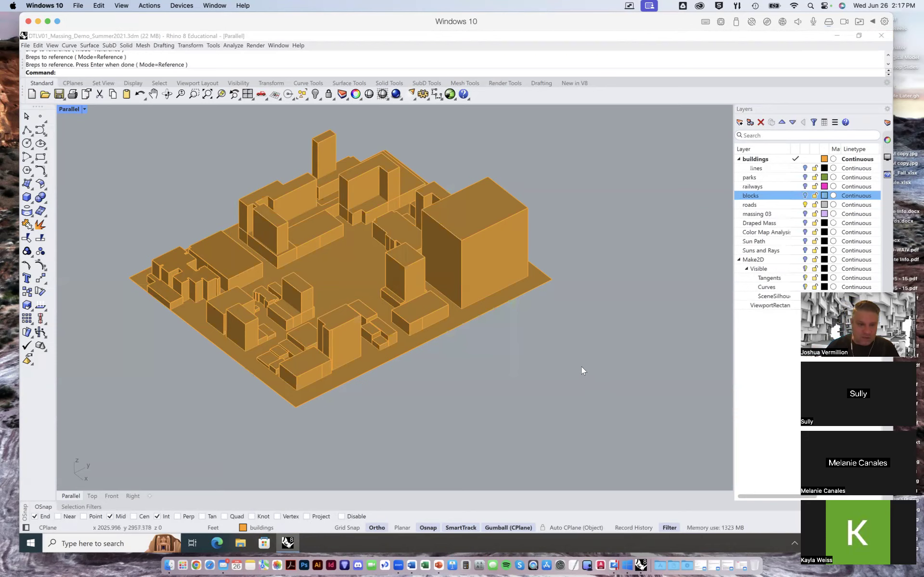
Step: Bring Grasshopper back in front of the maximized Rhino window and switch the radiation analysis run toggle to True
click(856, 35)
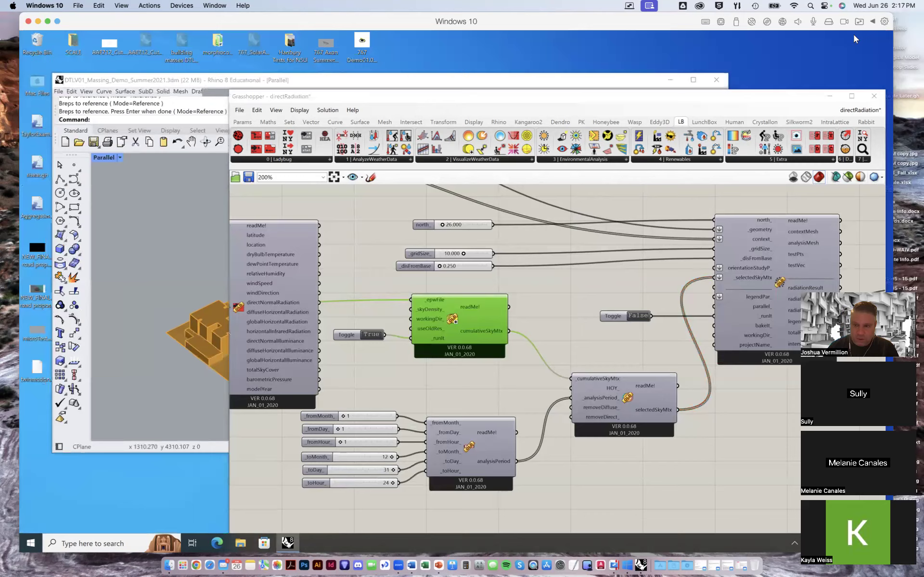
click(851, 97)
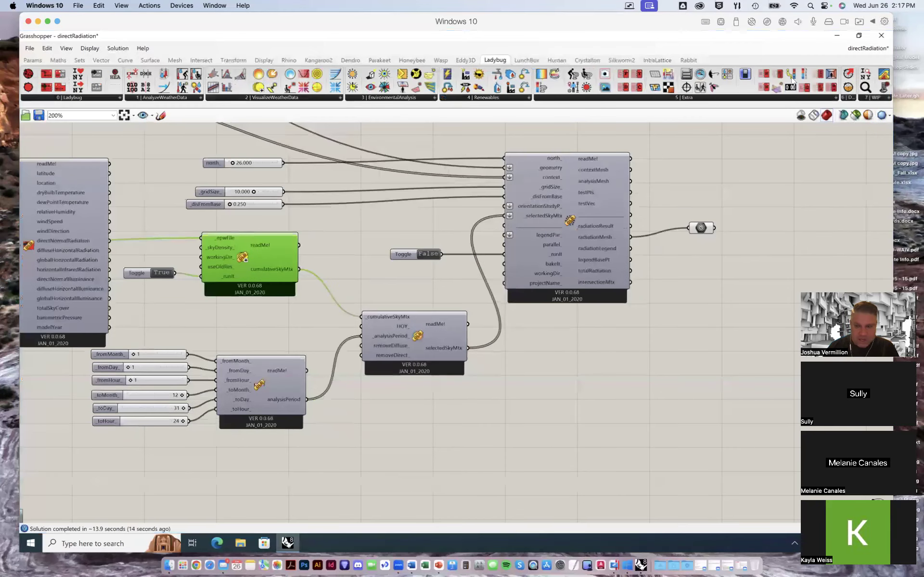
click(856, 36)
drag(150, 100, 152, 84)
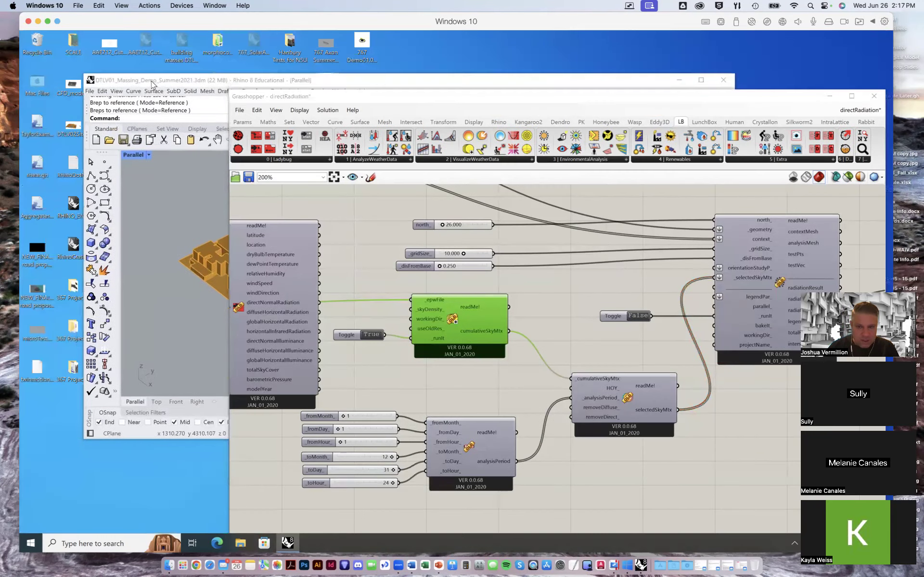
click(701, 80)
right_drag(568, 302, 492, 318)
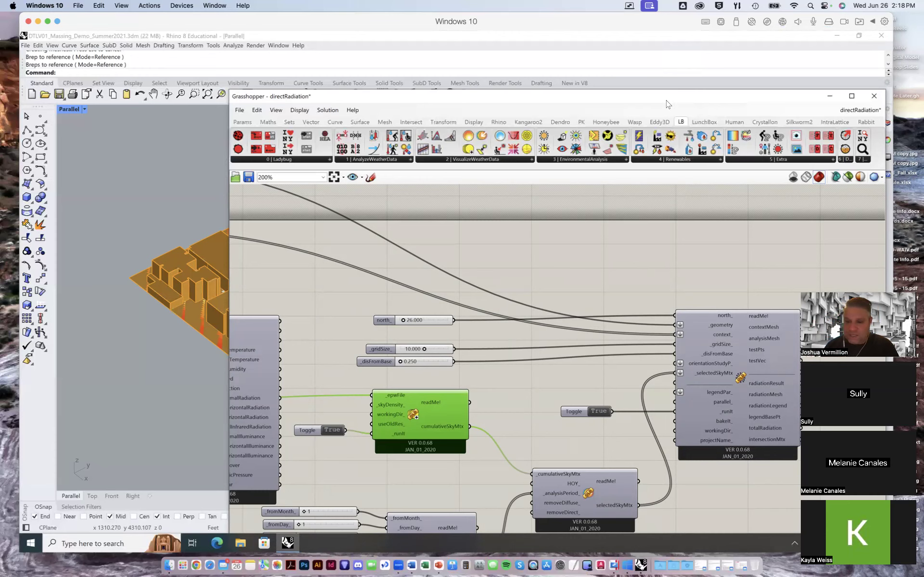
Step: Uncover the site model, hide the ground plane surface and inspect the radiation mesh between the buildings
mouse_move(685, 24)
mouse_down()
mouse_move(748, 180)
mouse_move(684, 24)
mouse_up()
drag(575, 103, 549, 428)
click(402, 351)
click(435, 372)
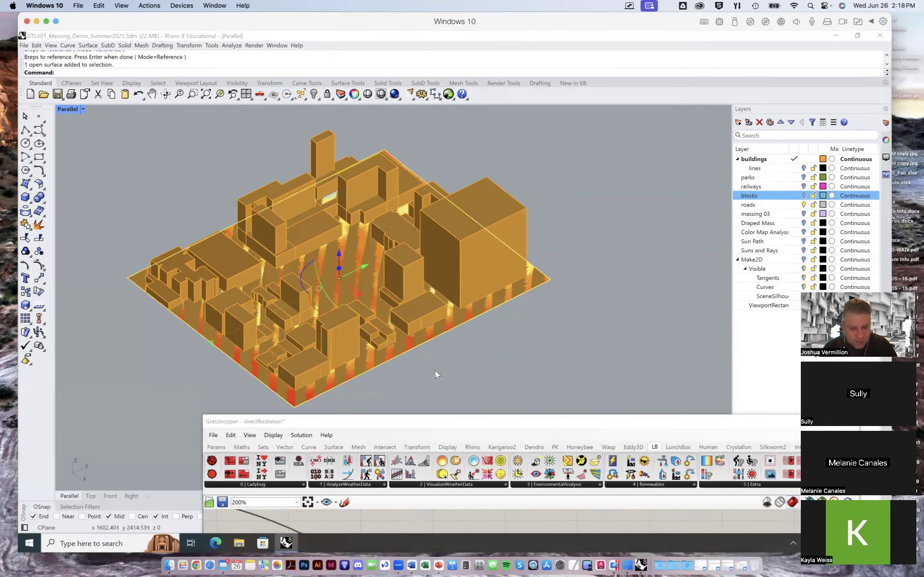
key(ctrl+h)
scroll(359, 293, up, 3)
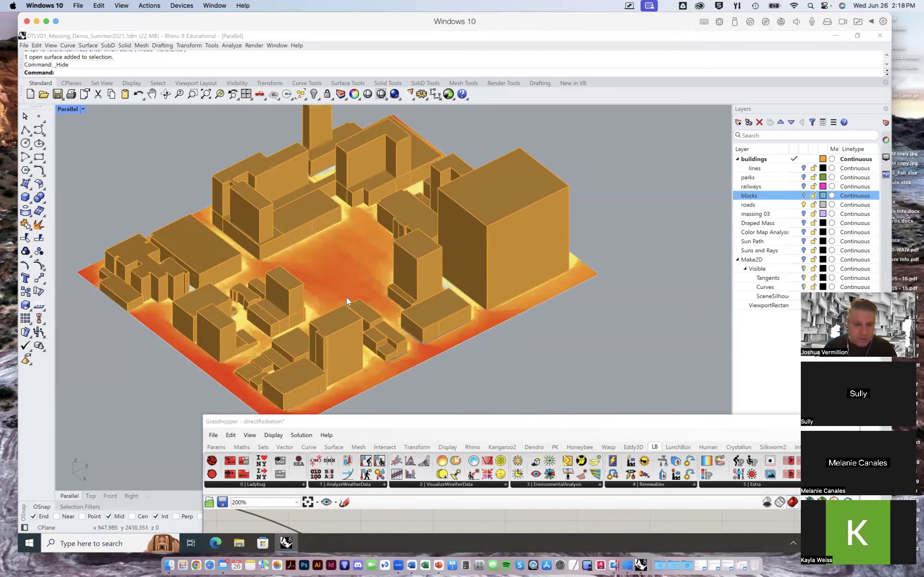
scroll(344, 297, up, 5)
scroll(244, 350, up, 2)
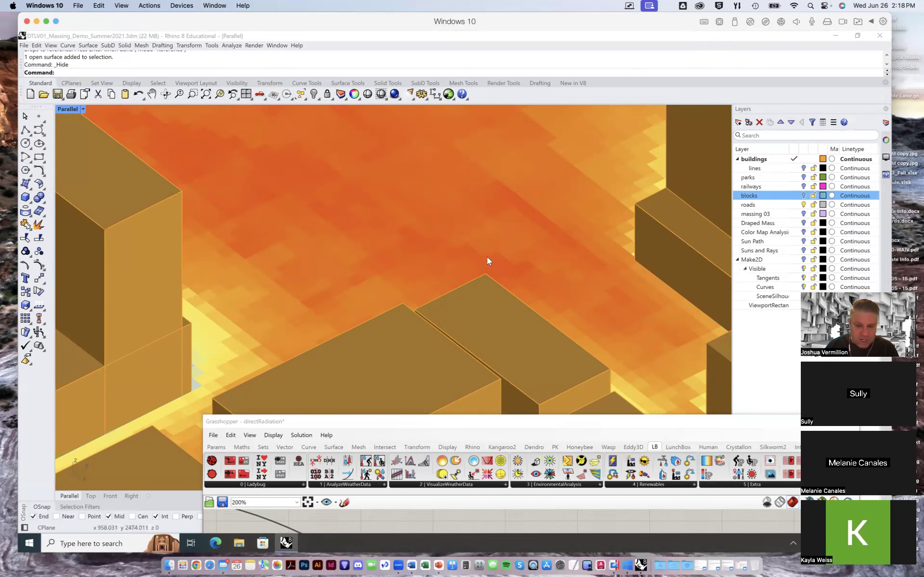
scroll(486, 257, down, 5)
Step: Bring the Grasshopper definition back over the model and switch the radiation analysis run toggle to False
drag(582, 421, 482, 61)
right_drag(437, 355, 509, 298)
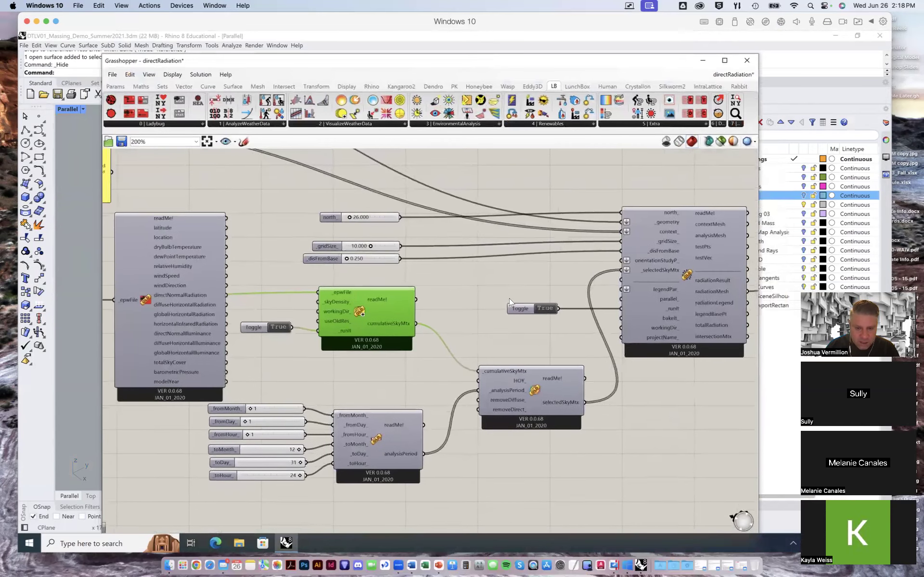
click(544, 307)
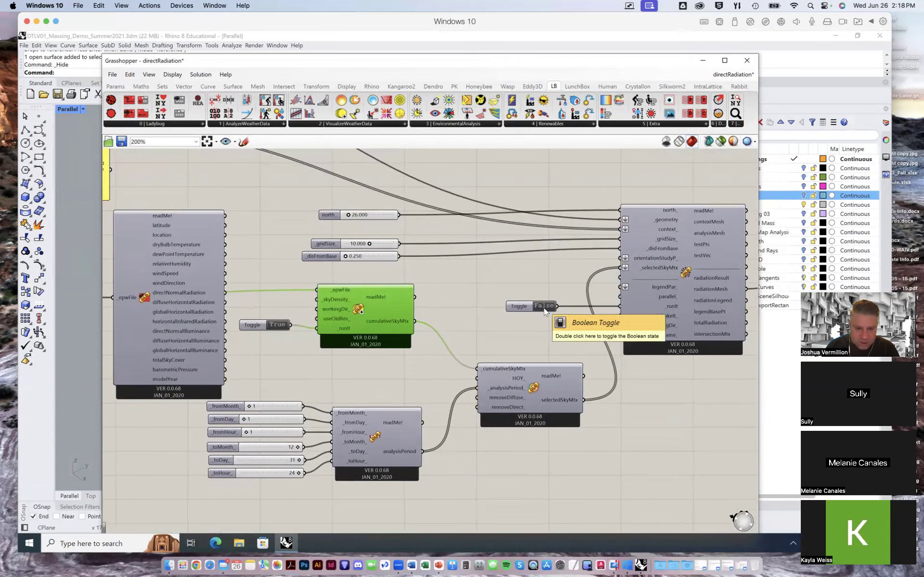
Step: Set the analysis period to start in month 5 and end in month 8
double_click(259, 407)
text(3)
key(Return)
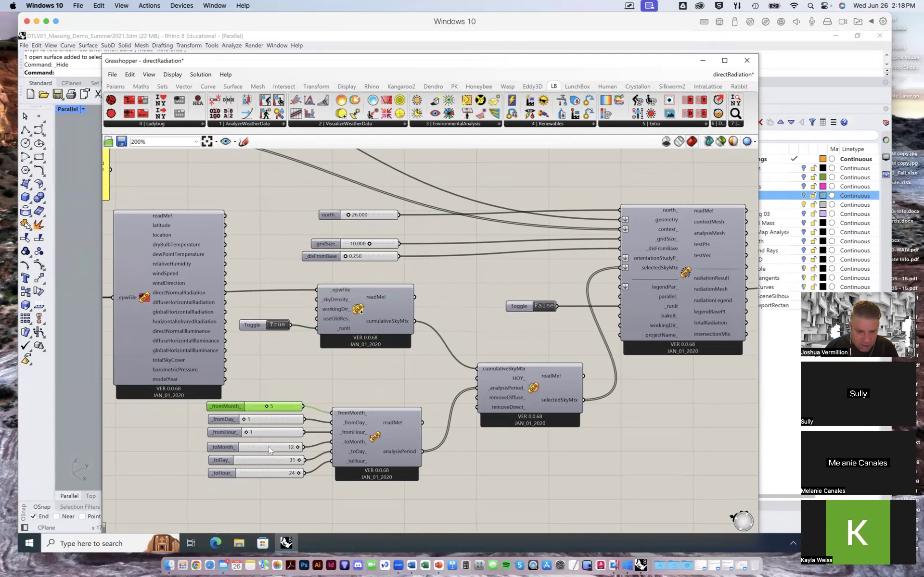
double_click(270, 449)
text(9)
key(Return)
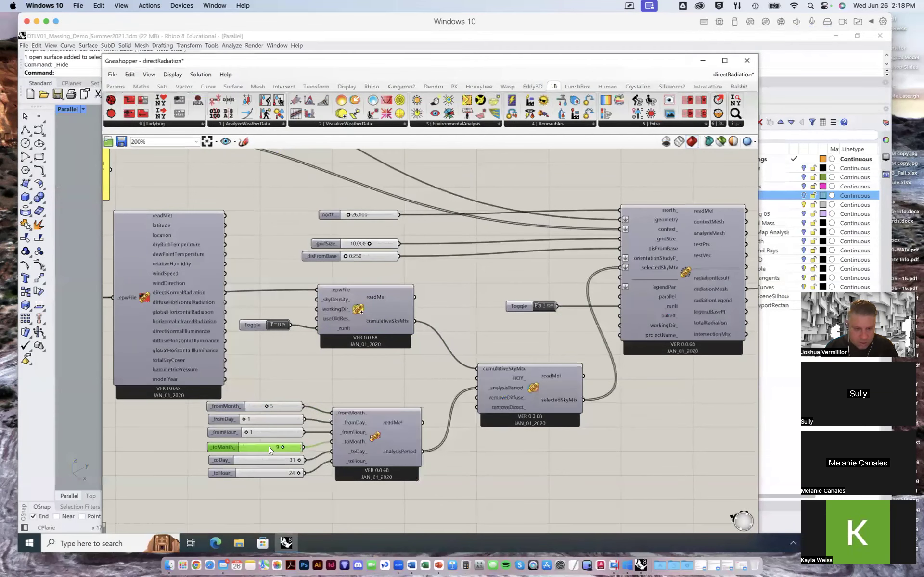
double_click(269, 449)
text(8)
key(Return)
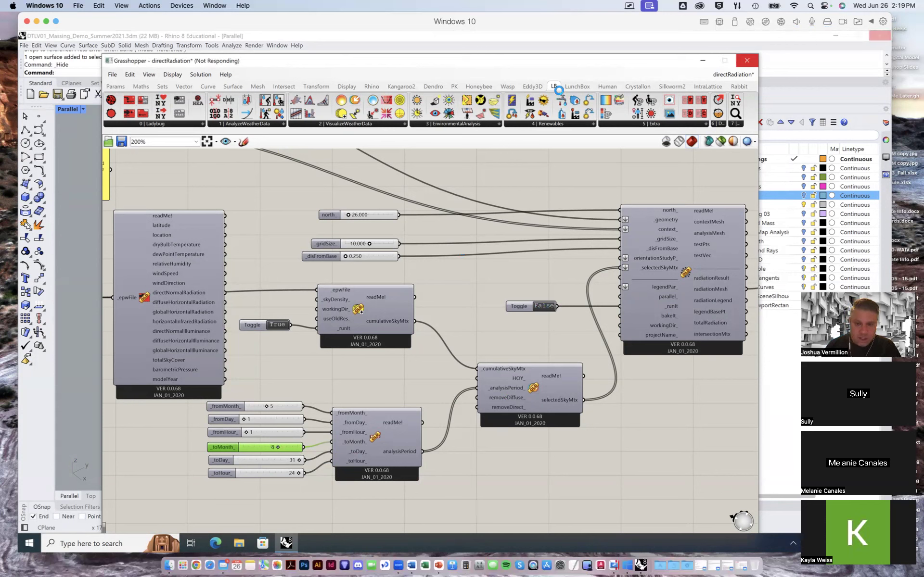
Step: Rerun the radiation analysis for the summer period and inspect the ground mesh around the buildings in Rhino
drag(563, 69, 577, 160)
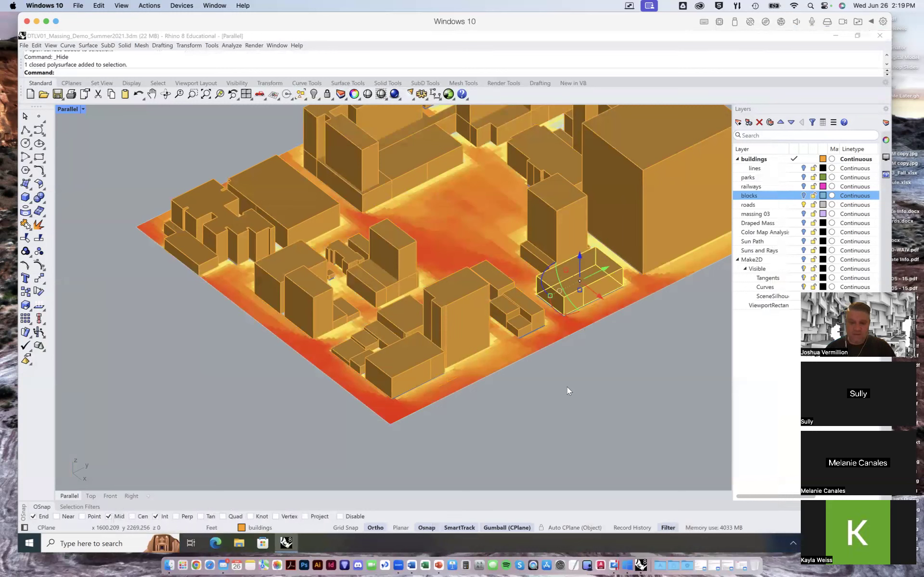
click(566, 387)
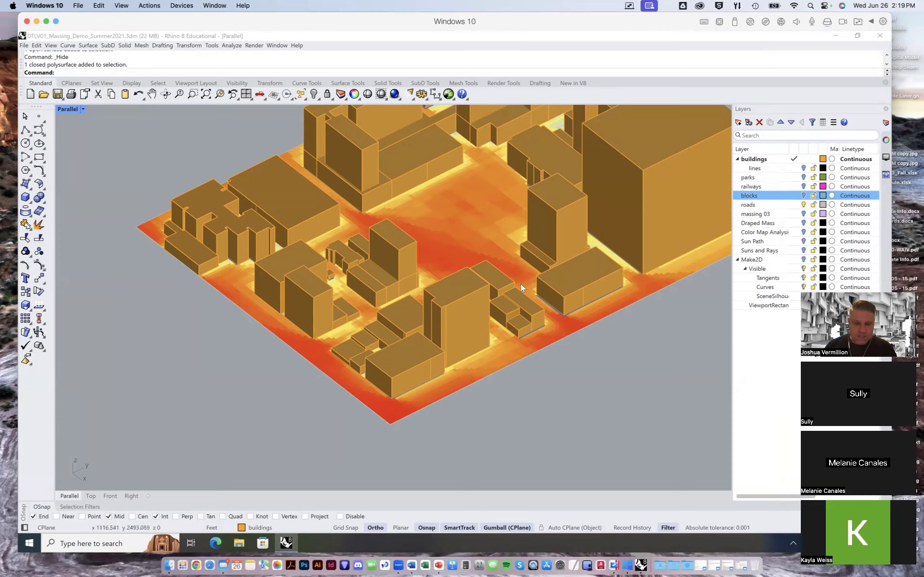
scroll(483, 329, up, 5)
right_drag(467, 342, 492, 327)
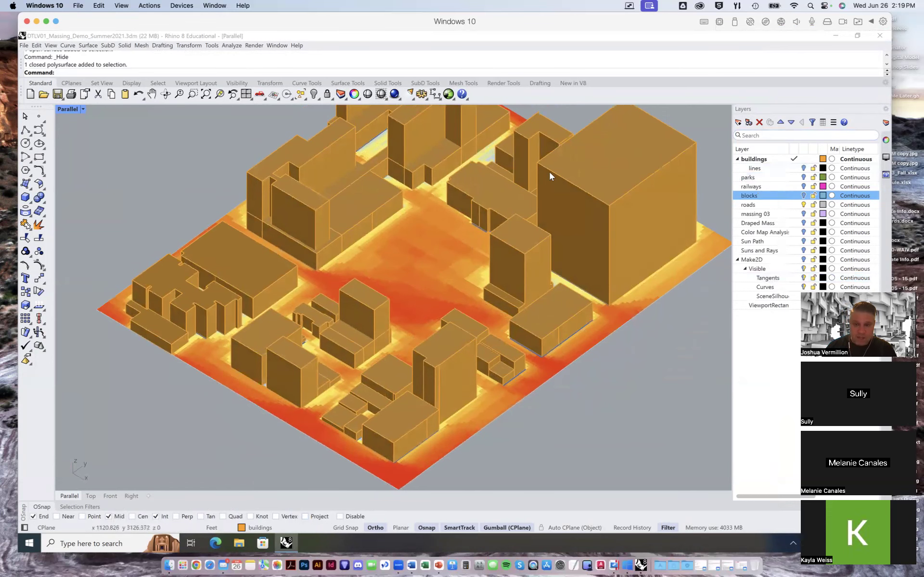
Step: Return to the Grasshopper definition and switch the radiation analysis run toggle off again
click(857, 35)
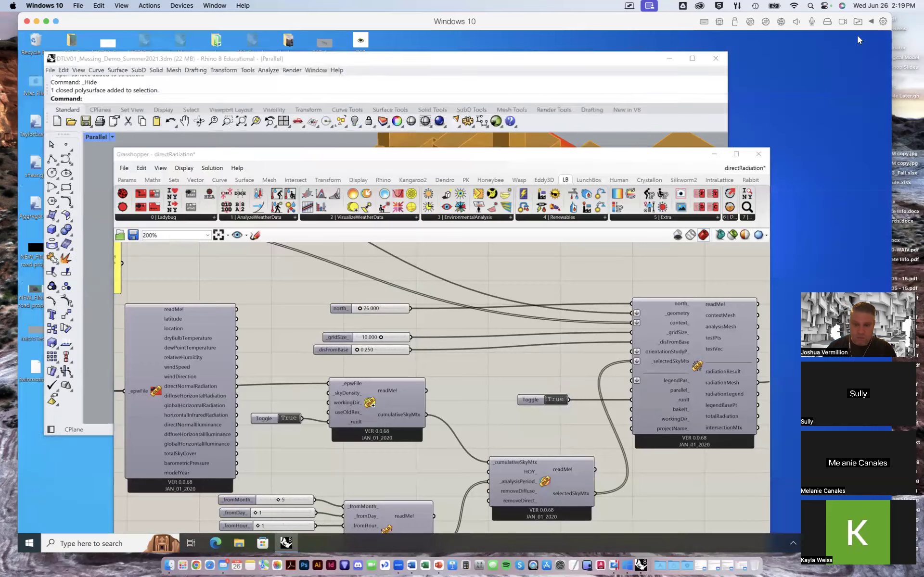
click(699, 80)
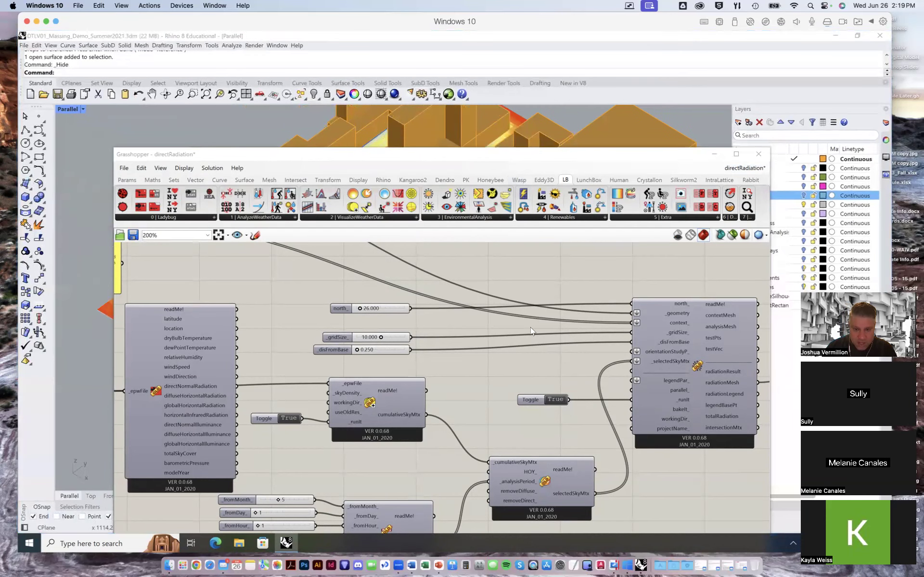
click(555, 400)
drag(525, 155, 528, 66)
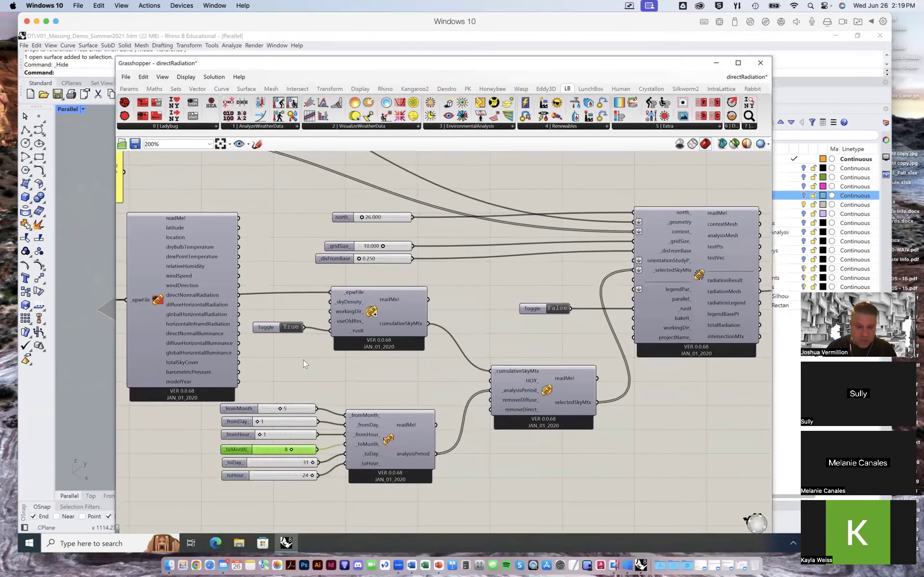
Step: Set the starting month of the analysis period to 11
double_click(285, 408)
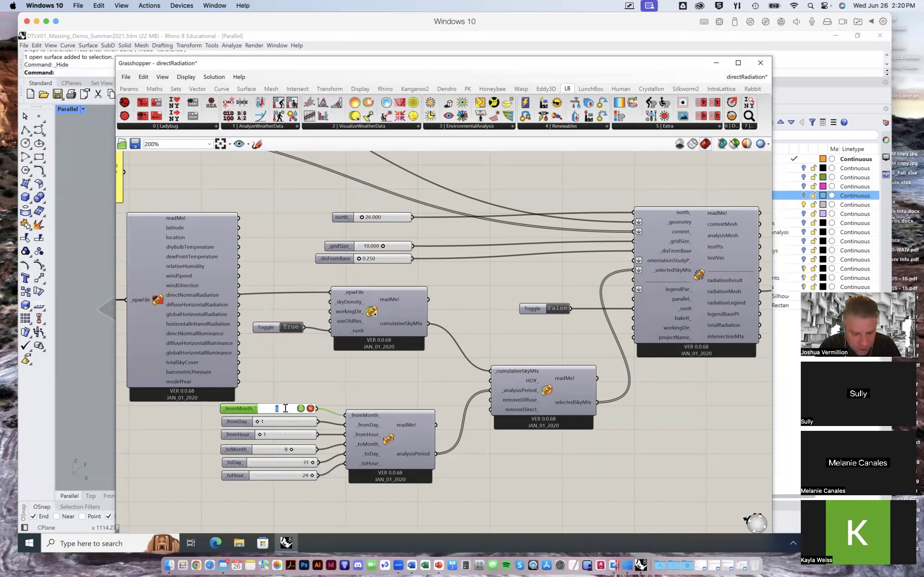
text(11)
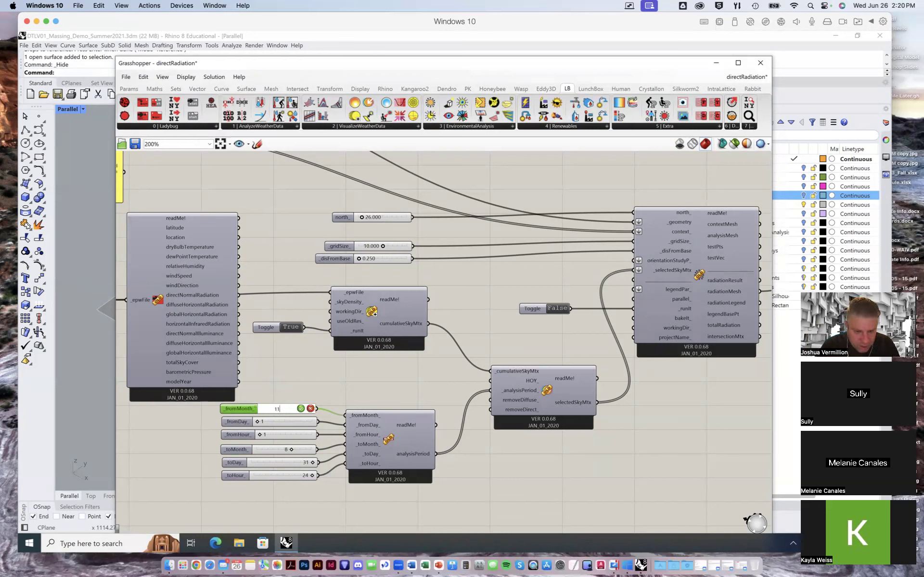
key(Return)
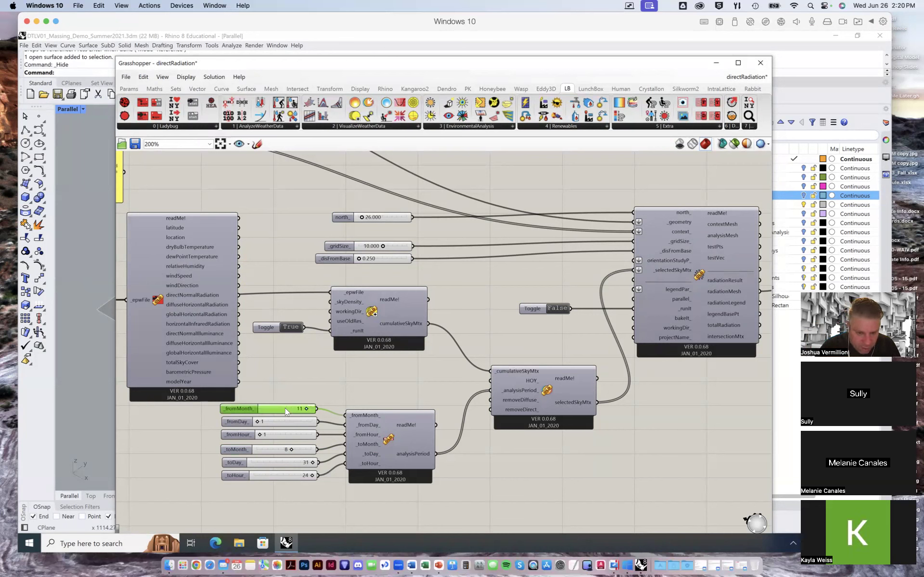
Step: Set the ending month of the analysis period to 1
double_click(284, 452)
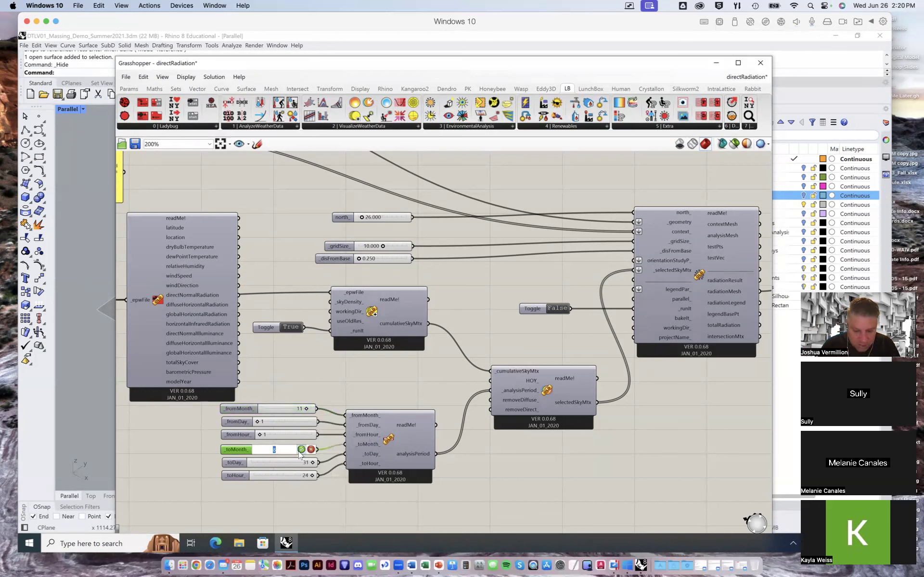
text(1)
click(300, 450)
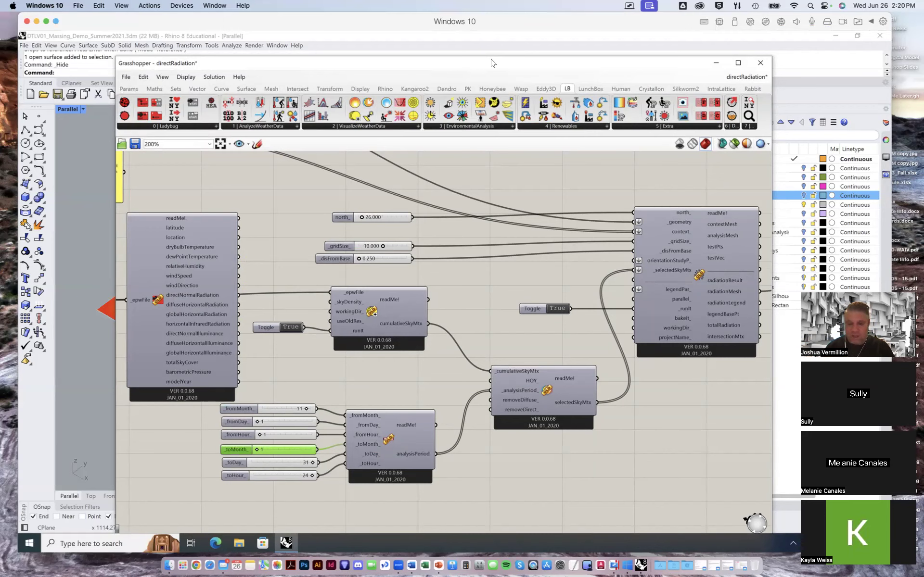
Step: Move the Grasshopper window out of the way and examine the winter radiation mesh on the ground around the buildings from several angles
drag(492, 62, 566, 414)
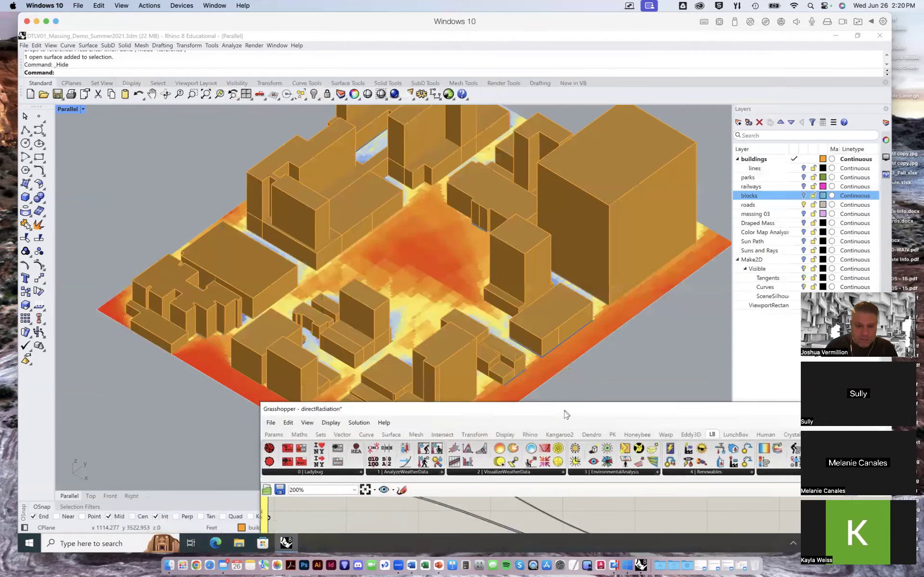
right_drag(527, 324, 508, 327)
right_drag(344, 308, 371, 225)
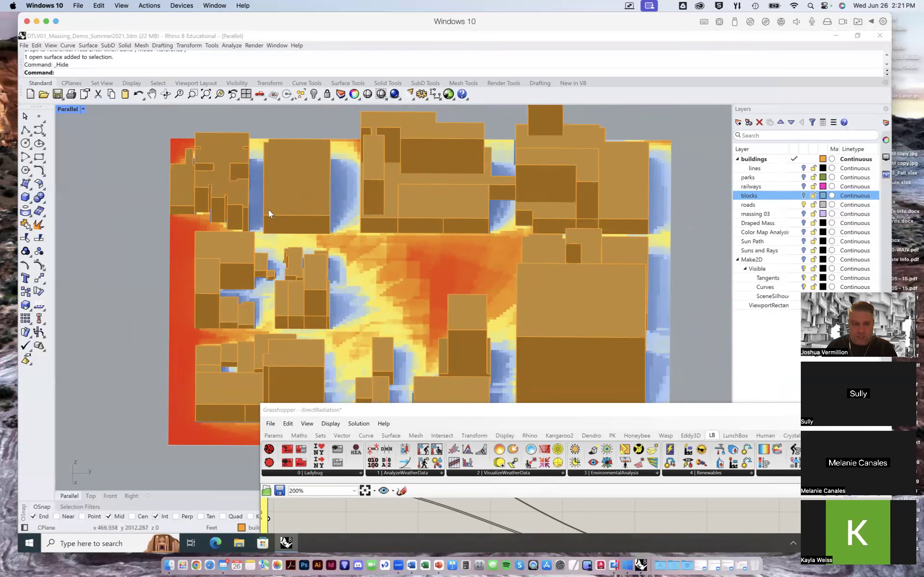
mouse_move(452, 280)
right_down()
mouse_move(487, 288)
mouse_move(438, 272)
right_up()
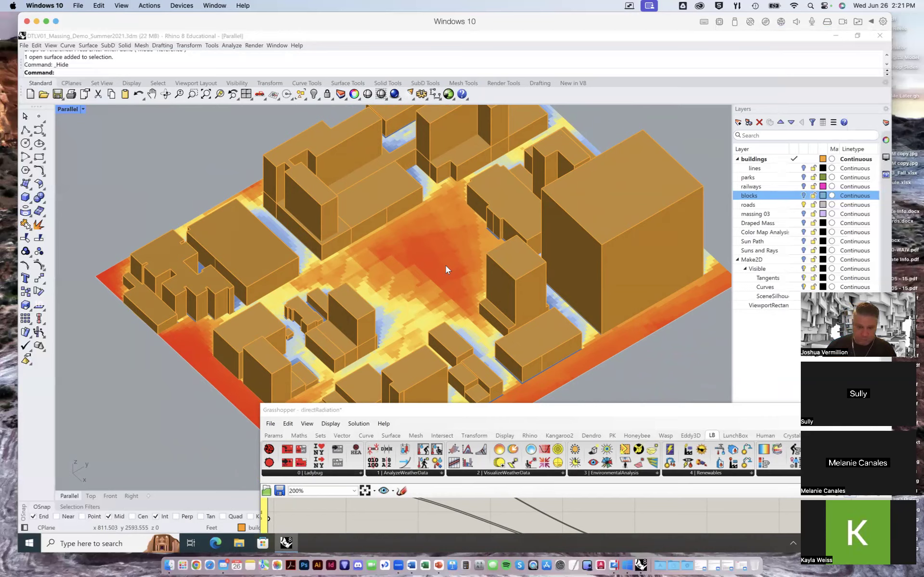
right_drag(479, 291, 504, 220)
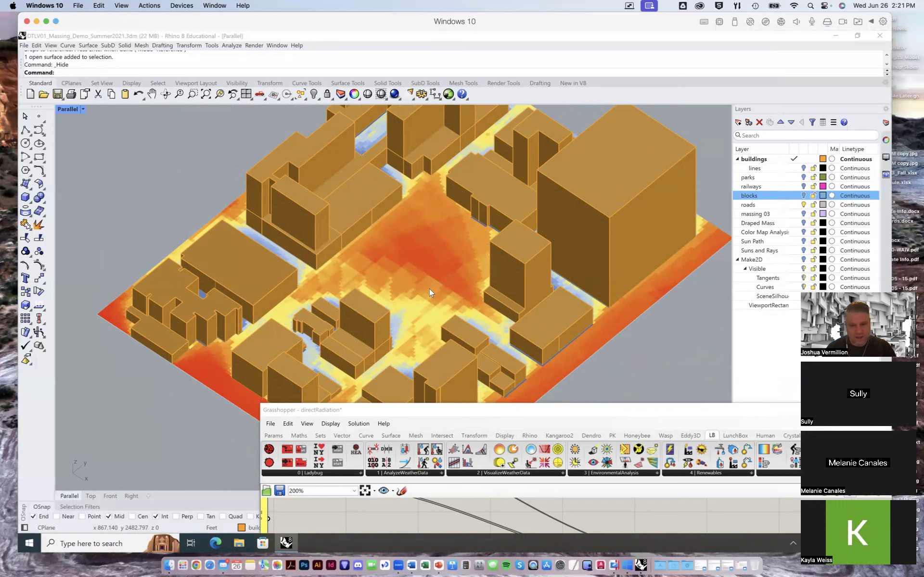
scroll(429, 288, down, 3)
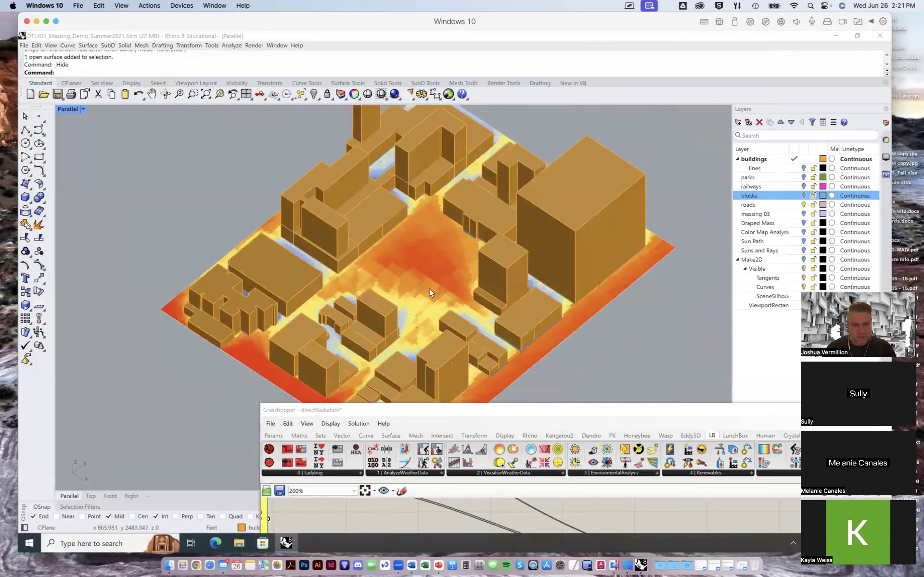
scroll(438, 293, down, 2)
right_drag(488, 312, 535, 400)
Step: Return to the Grasshopper definition and switch off the toggles for the radiation analysis, the cumulative sky matrix and the weather file
drag(538, 406, 416, 174)
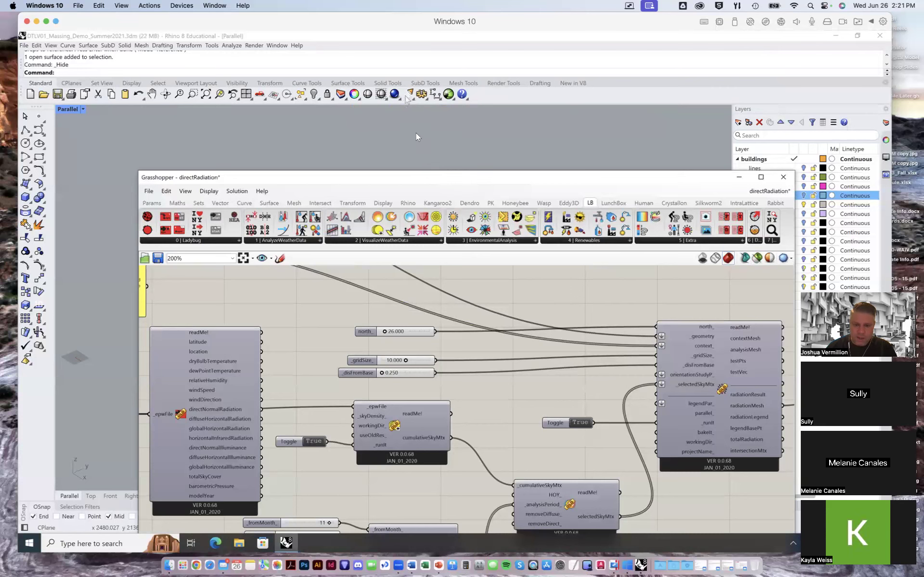
drag(447, 177, 434, 101)
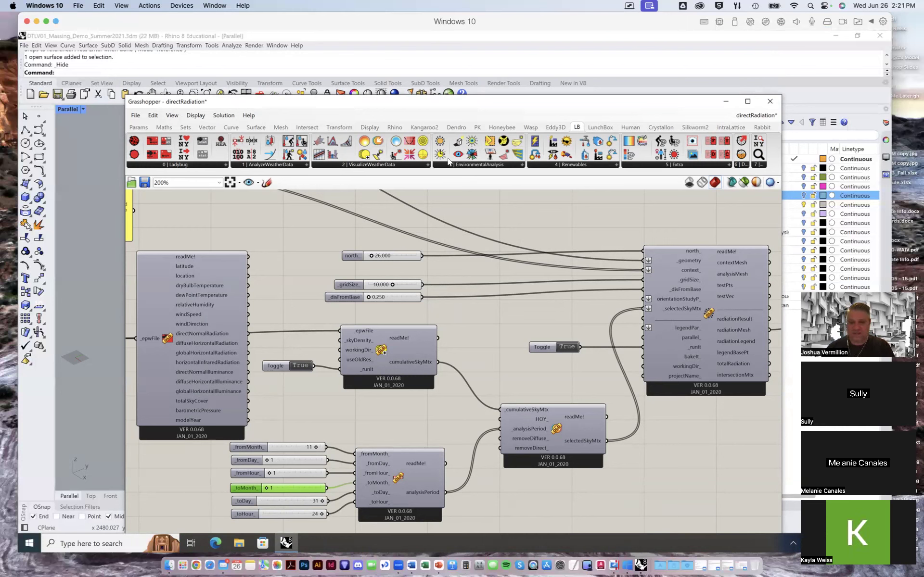
click(568, 347)
click(302, 366)
scroll(375, 343, left, 5)
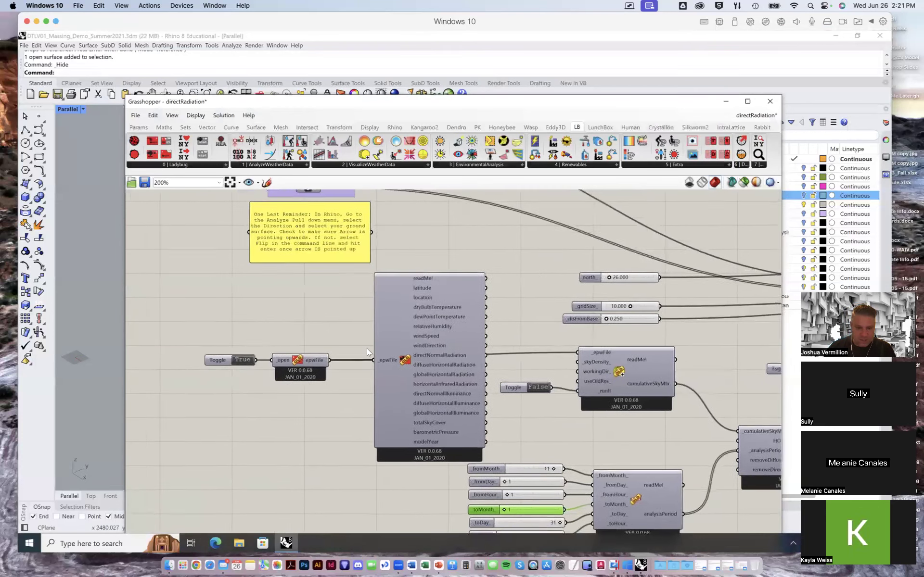
click(243, 358)
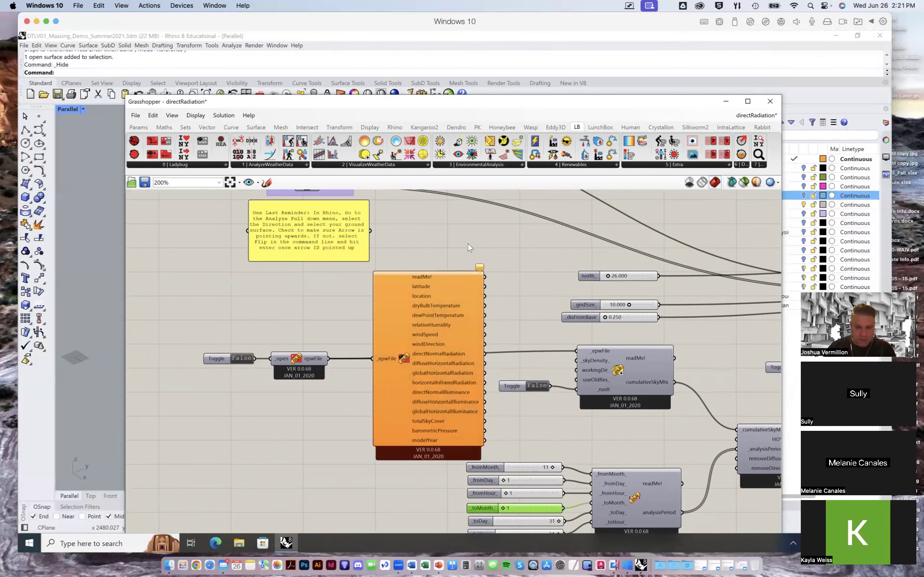
Step: Set multiple breps for the test geometry, referencing the large building mass together with the ground surface
scroll(468, 243, up, 5)
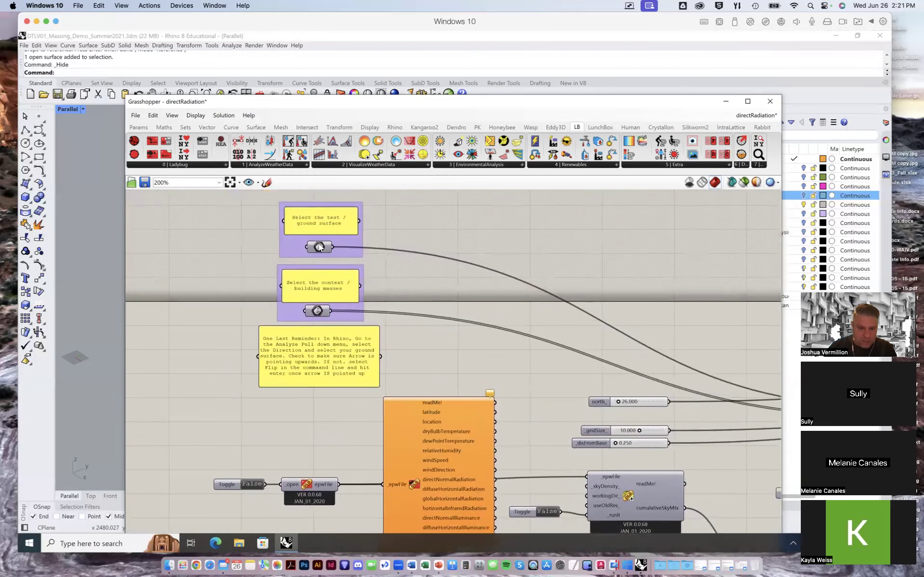
right_click(320, 247)
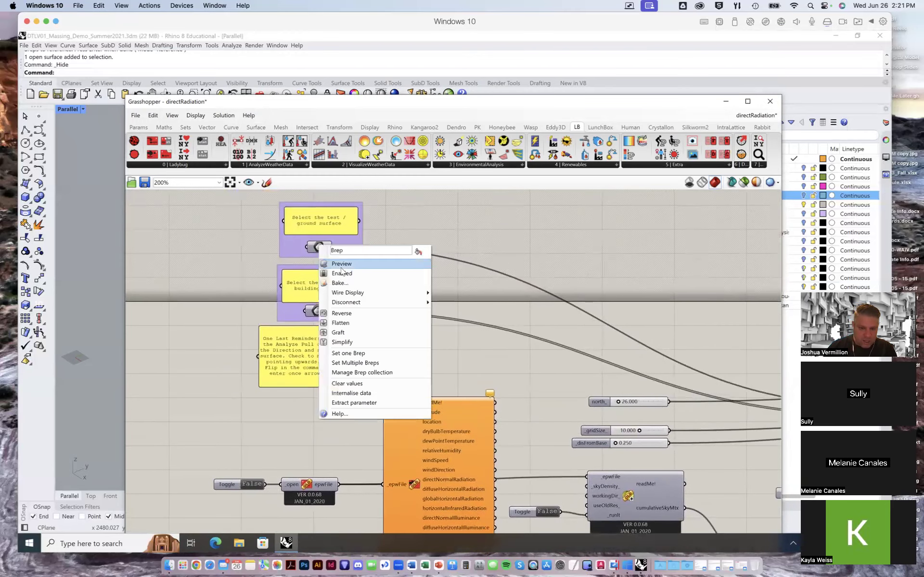
click(362, 363)
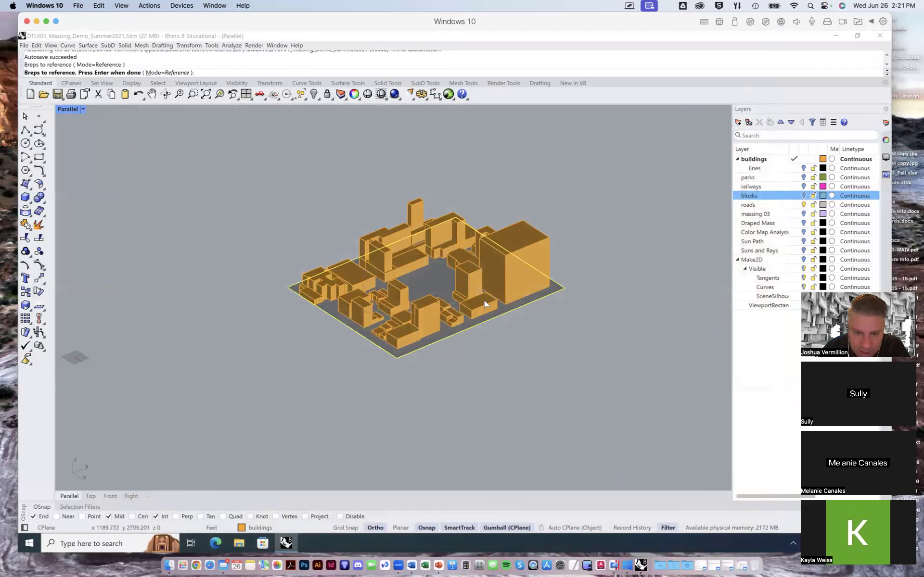
click(497, 260)
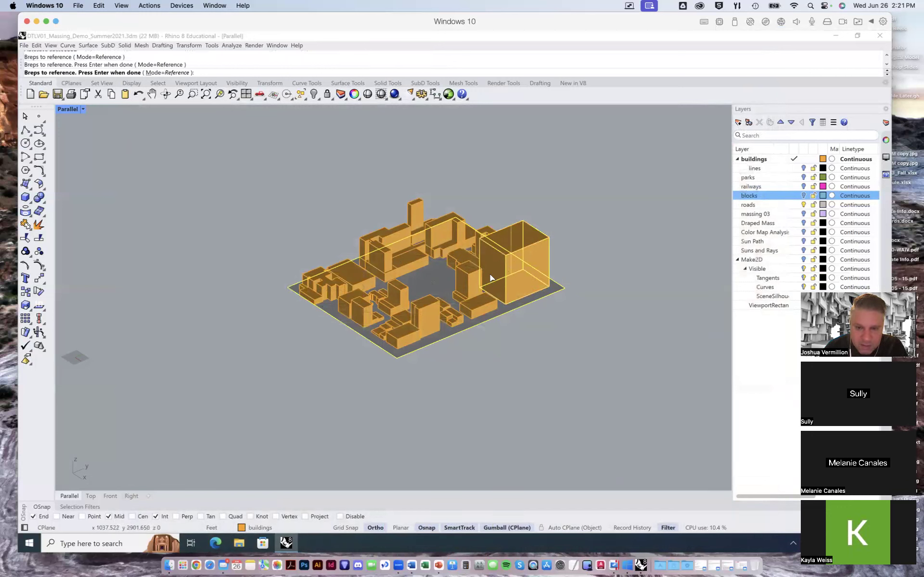
key(Return)
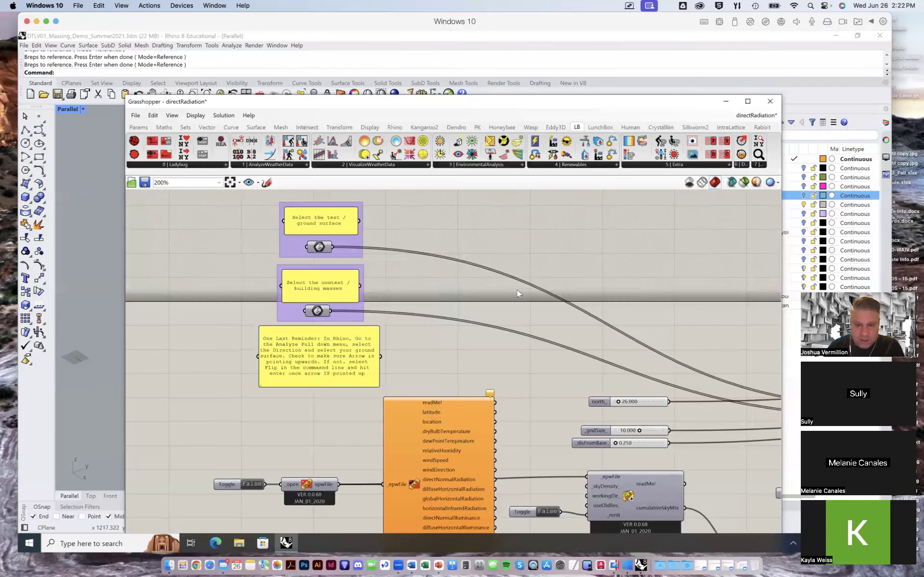
Step: Reload the USA_NV_Las.Vegas-McCarran.Intl.AP.723860_TMY3.epw weather file and switch the cumulative sky matrix run toggle on
right_drag(559, 271, 508, 234)
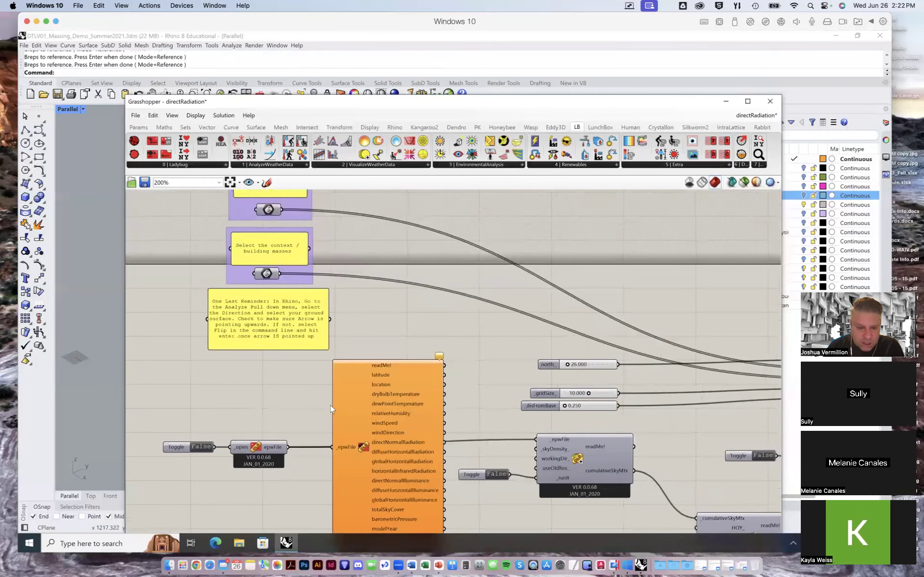
click(204, 449)
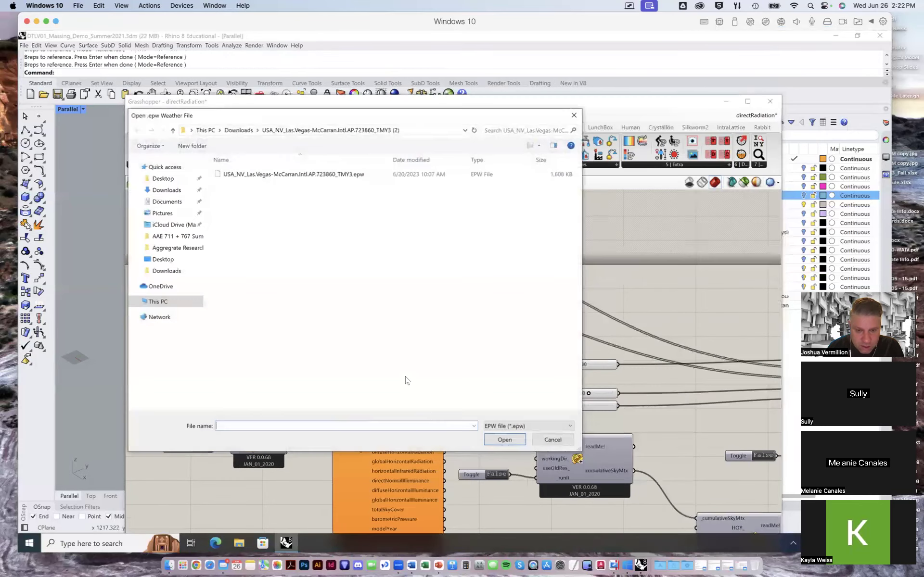
double_click(327, 177)
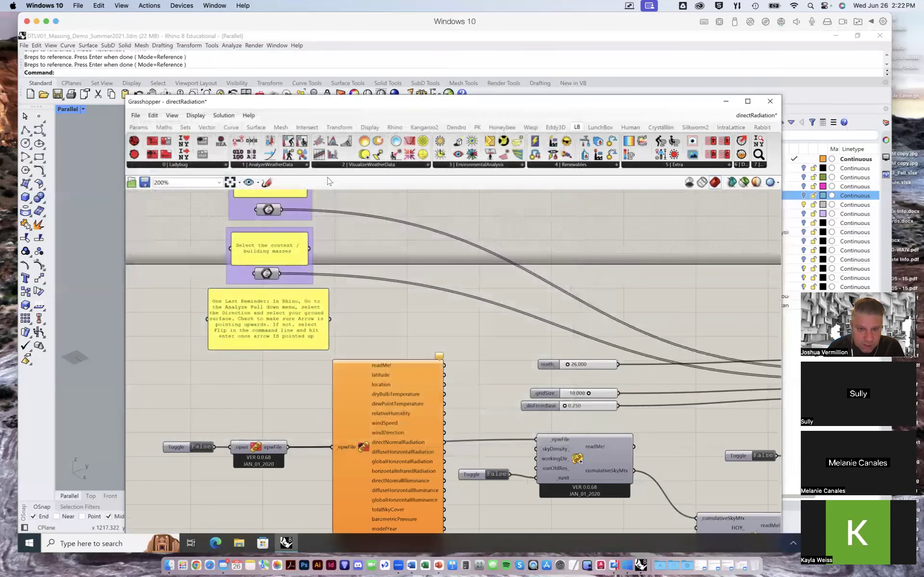
click(493, 475)
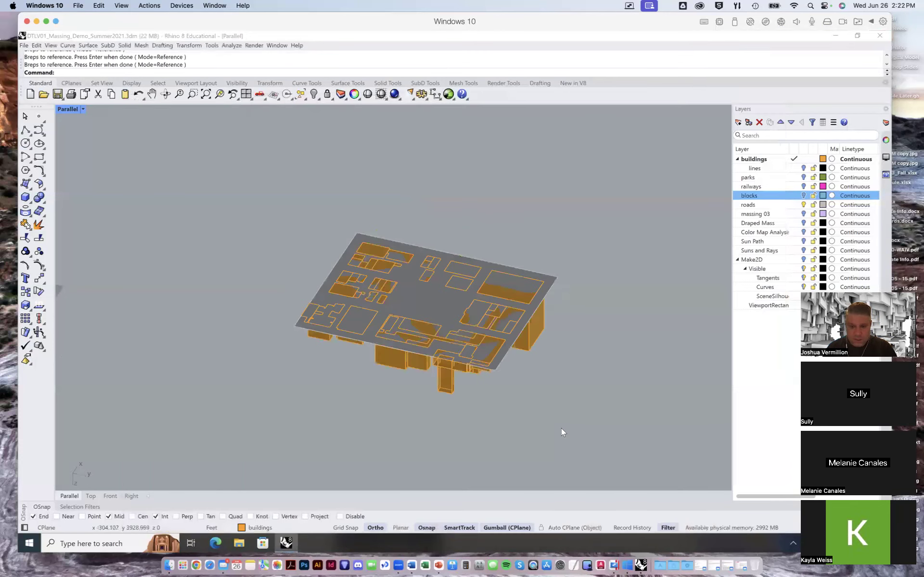
Step: Rerun the radiation analysis on the ground surface and the large building mass
right_drag(541, 369, 531, 219)
mouse_move(923, 1)
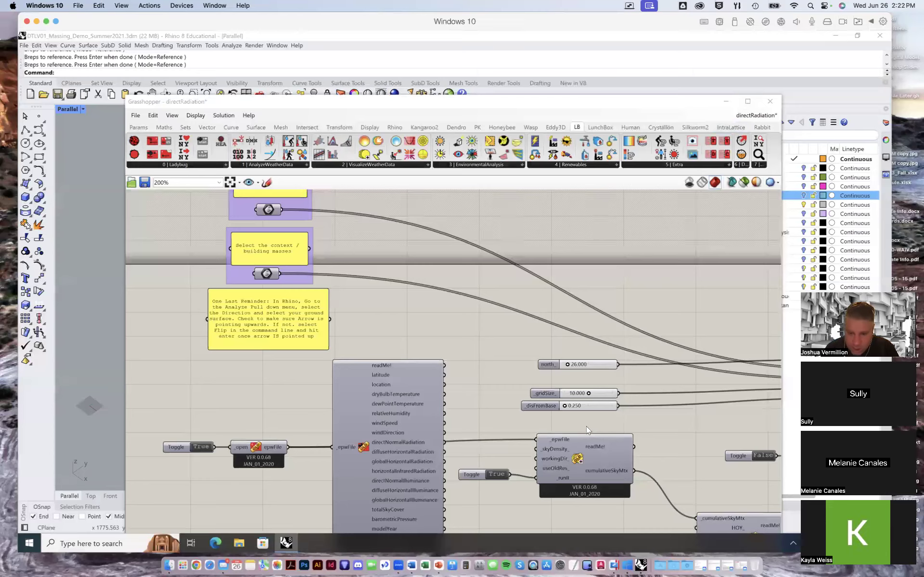
right_drag(610, 393, 406, 293)
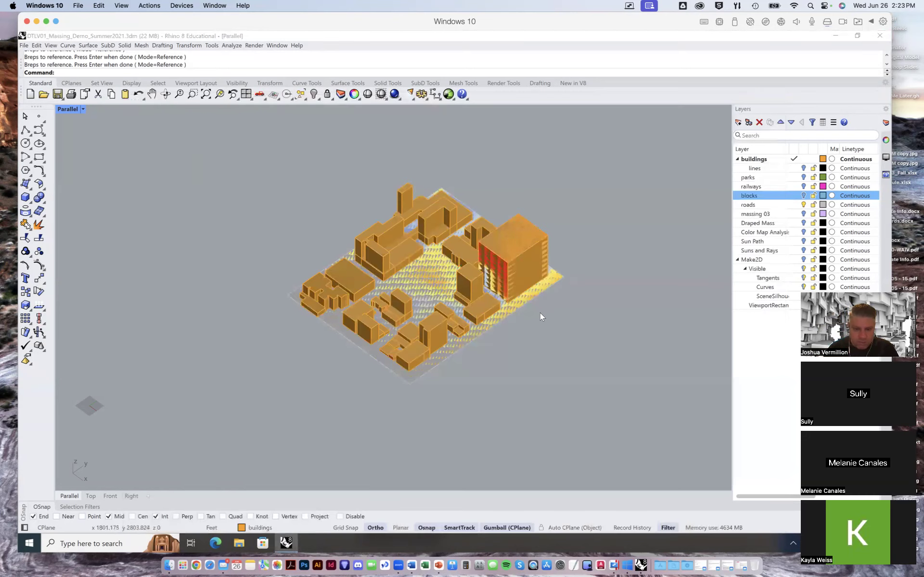
Step: Hide the large building's extrusion and the ground surface in Rhino to expose the radiation mesh
right_drag(545, 297, 585, 287)
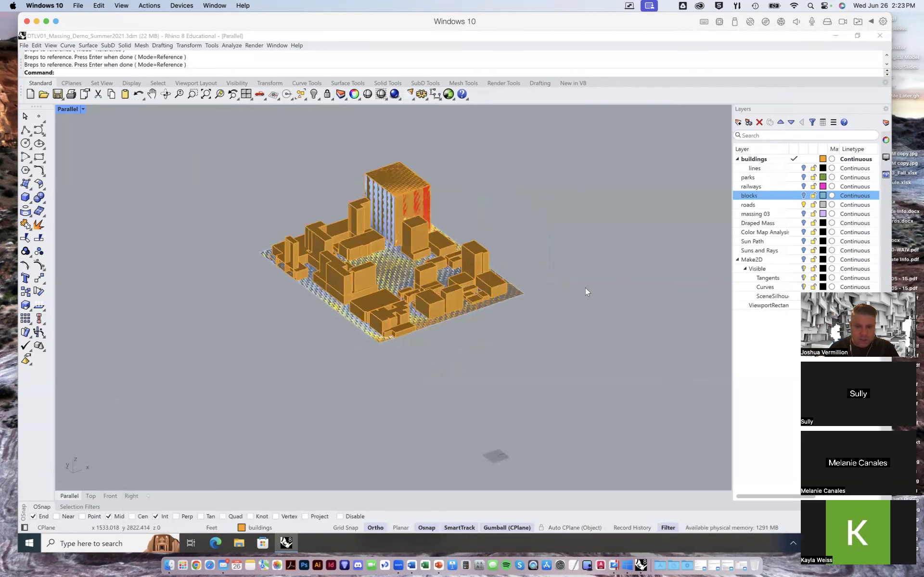
click(432, 178)
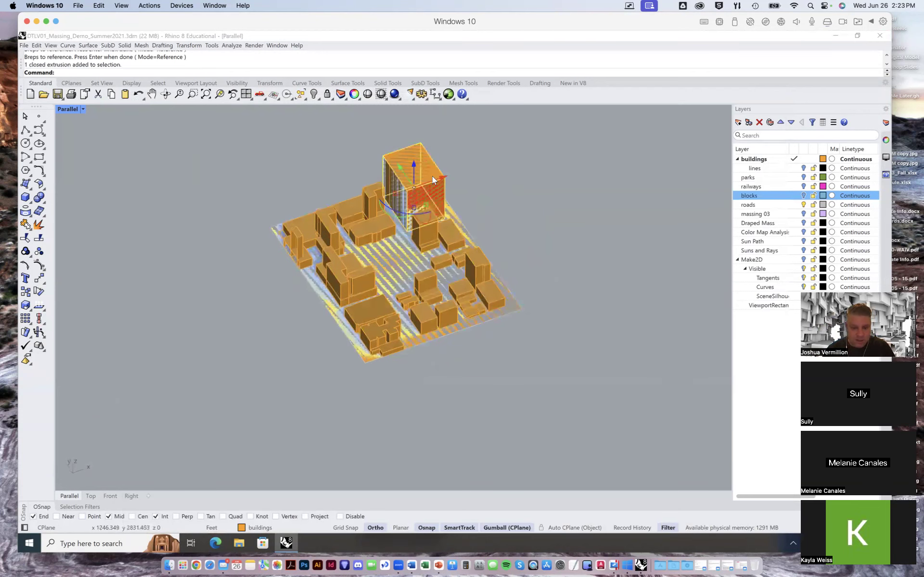
key(ctrl+h)
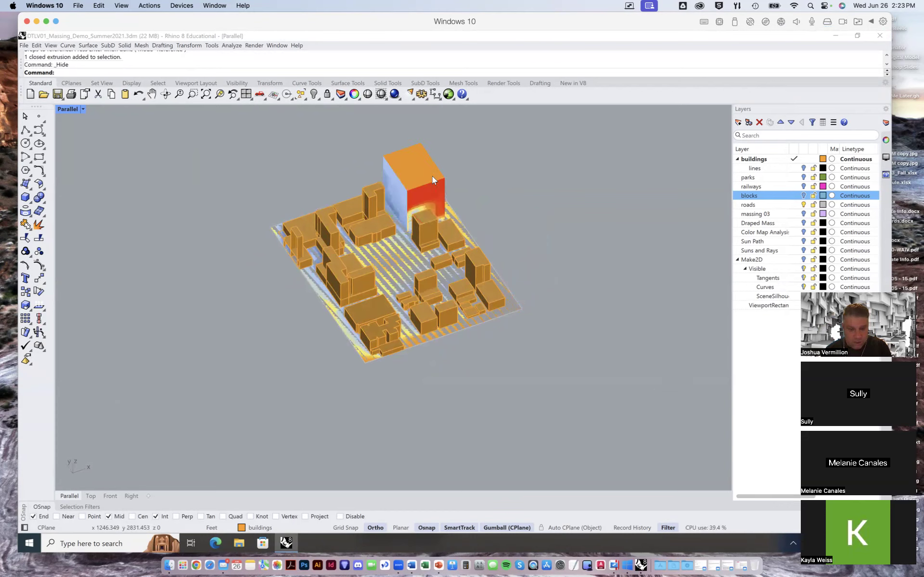
right_drag(515, 234, 495, 225)
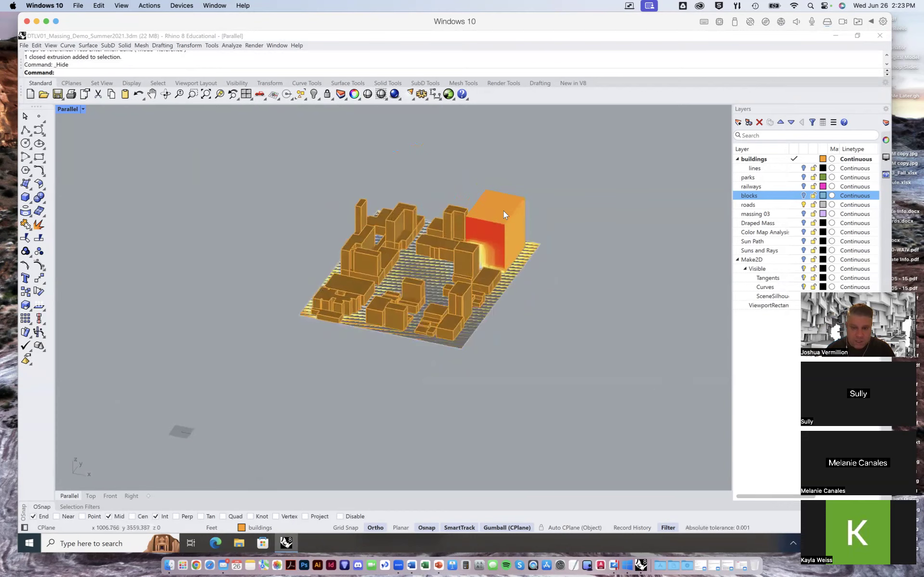
scroll(501, 232, up, 5)
right_drag(517, 322, 508, 293)
click(509, 337)
key(ctrl+h)
scroll(508, 293, up, 3)
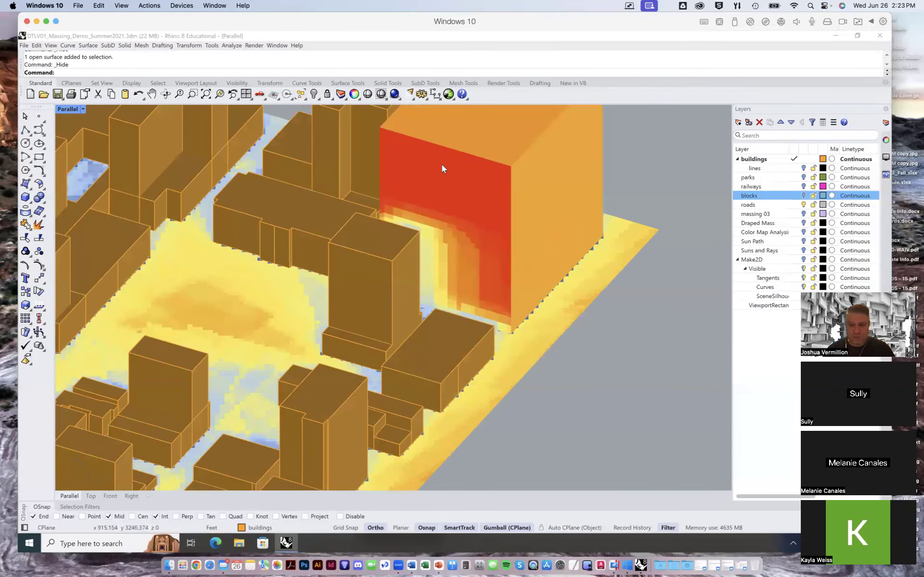
Step: Examine the winter radiation colours on the large building's facades, roof and surrounding ground from all sides
right_drag(474, 254, 443, 241)
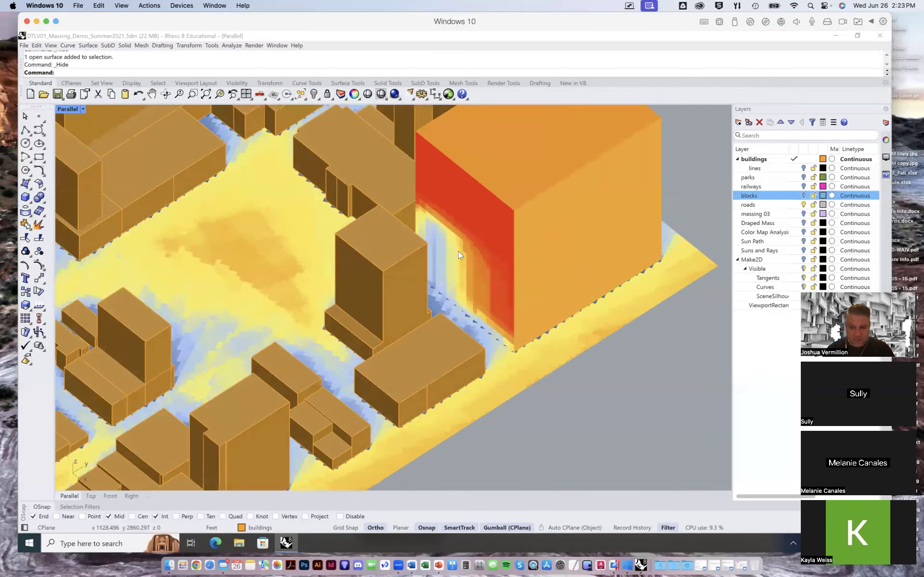
right_drag(444, 282, 529, 280)
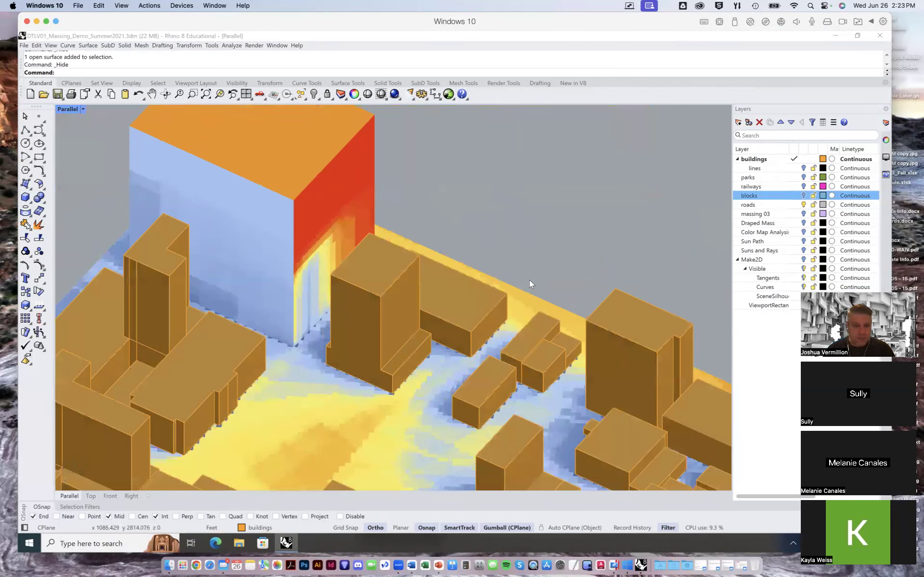
right_drag(291, 288, 459, 304)
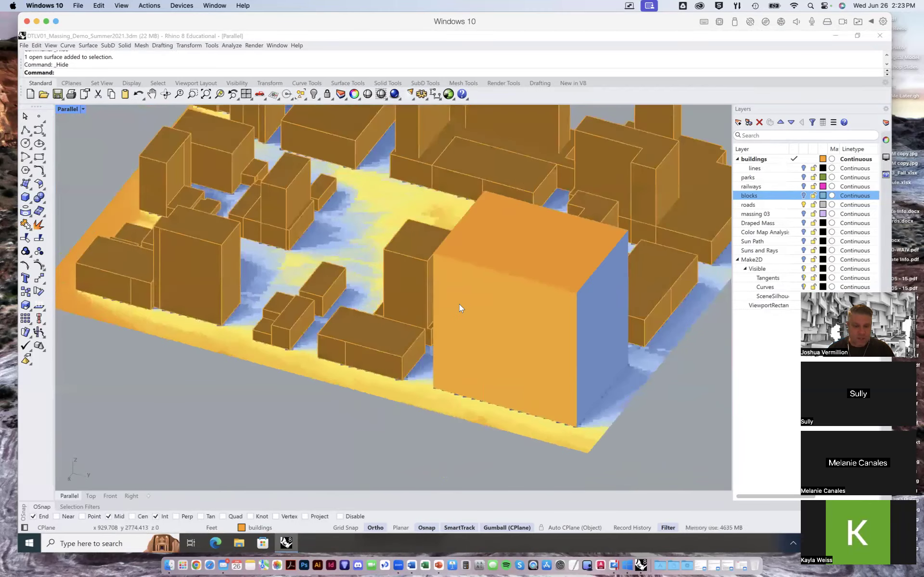
right_drag(468, 268, 509, 359)
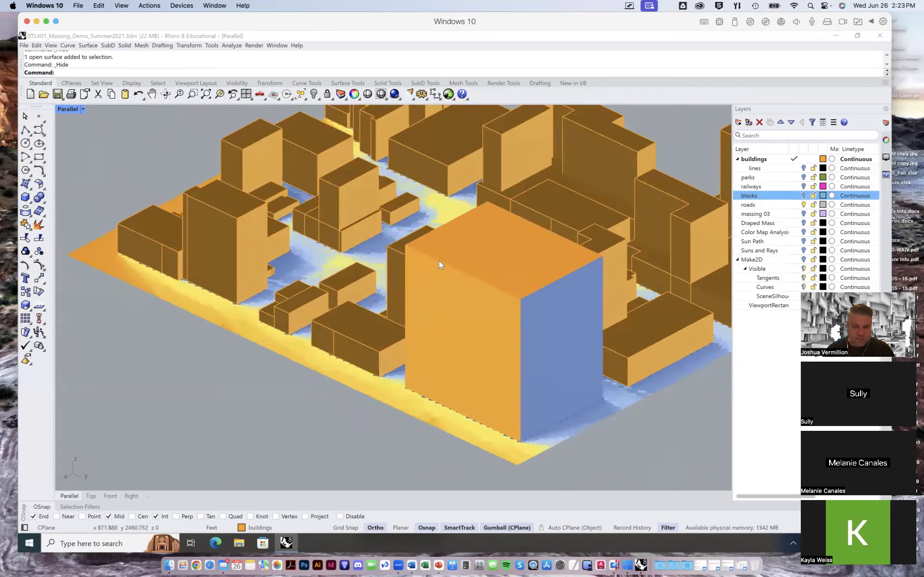
right_drag(575, 301, 551, 301)
right_drag(502, 417, 479, 377)
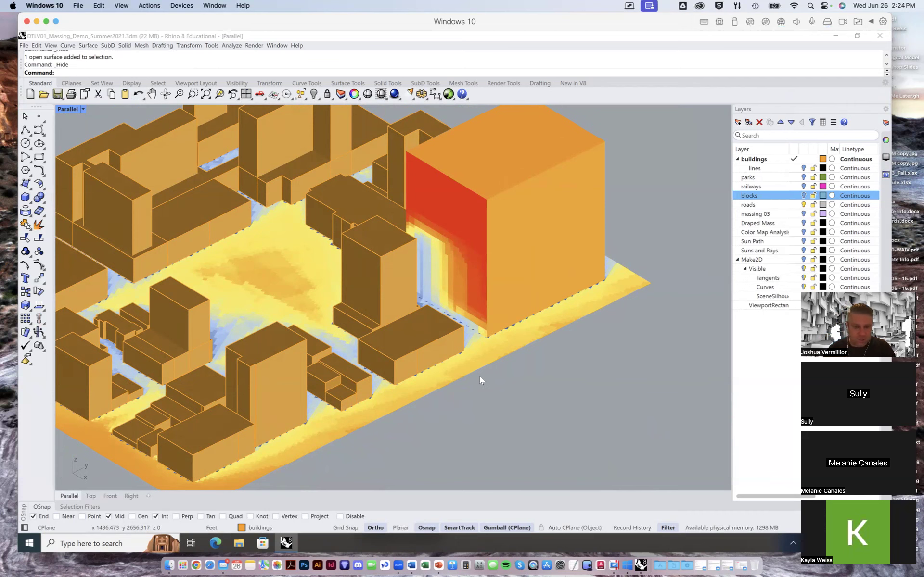
right_drag(595, 456, 598, 455)
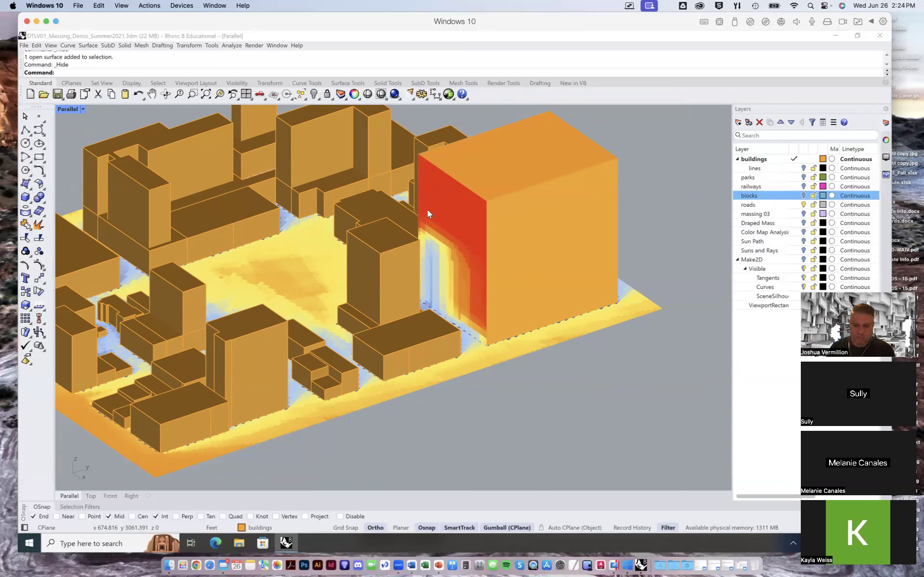
right_drag(427, 210, 424, 272)
scroll(480, 285, down, 6)
scroll(337, 247, down, 1)
scroll(338, 247, up, 5)
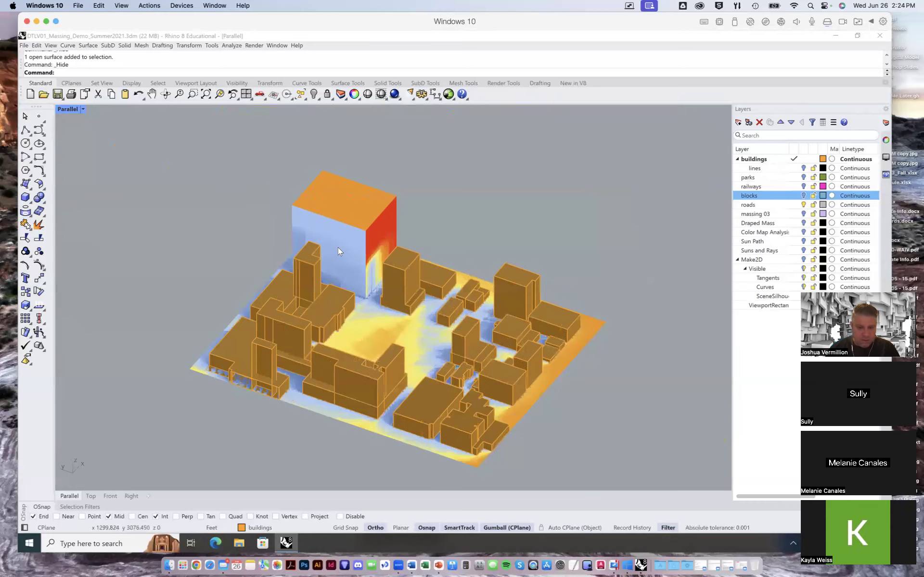
right_drag(349, 267, 300, 269)
scroll(300, 270, up, 6)
scroll(300, 270, down, 8)
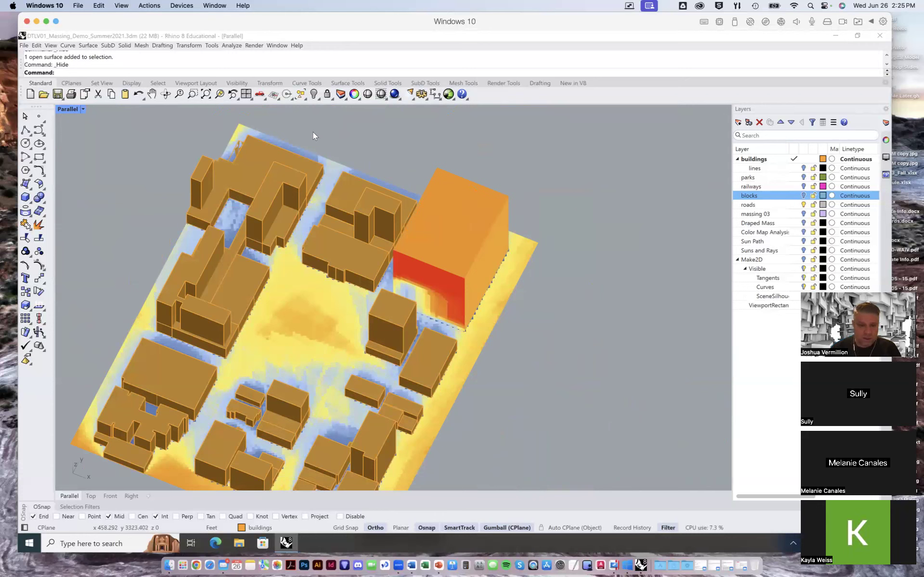
Step: Sketch trial polylines beside the building site with Ortho off, and delete both curves
click(26, 130)
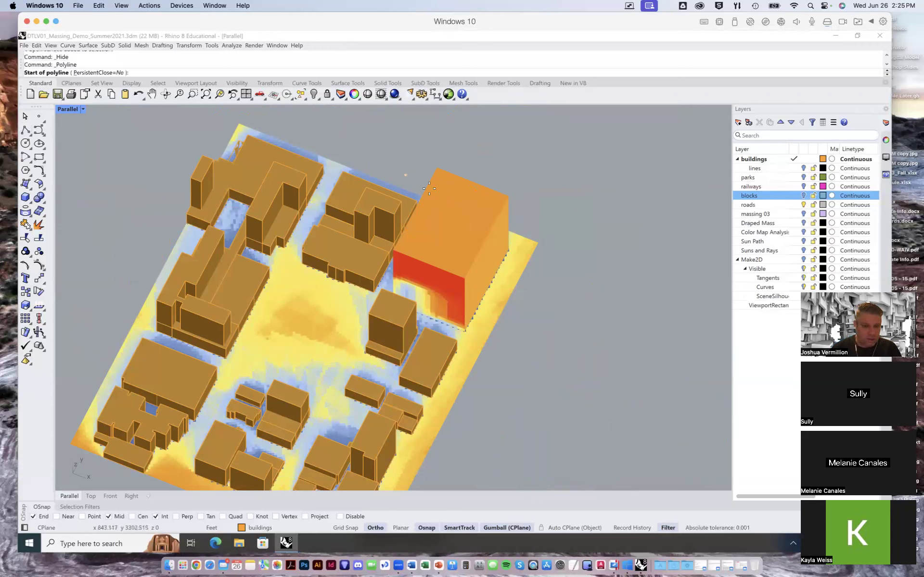
click(355, 149)
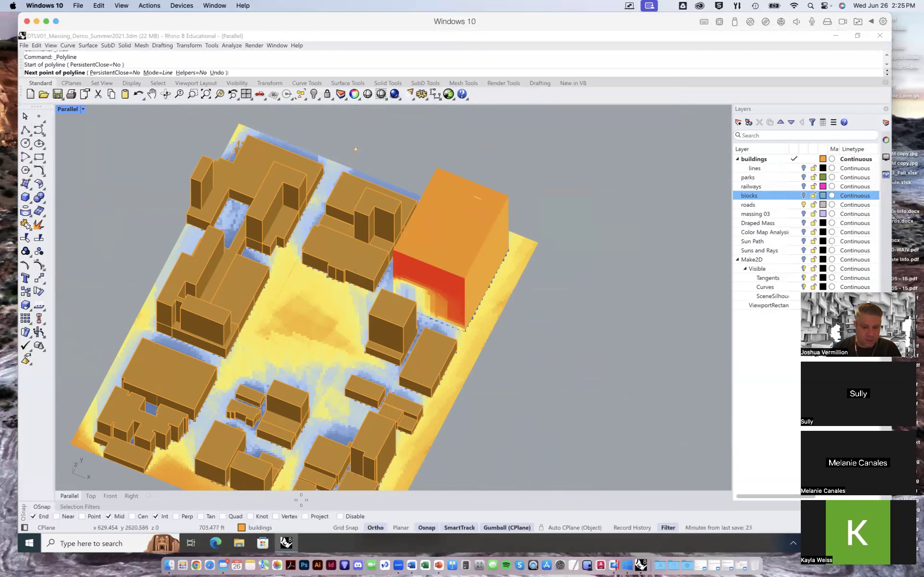
click(376, 528)
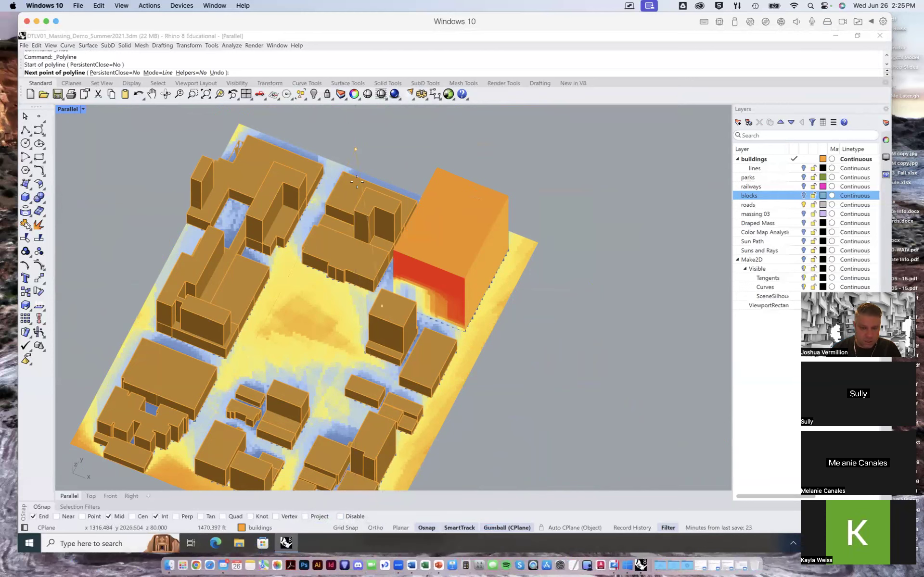
click(349, 116)
click(346, 120)
right_click(346, 120)
right_click(351, 115)
click(350, 116)
click(357, 119)
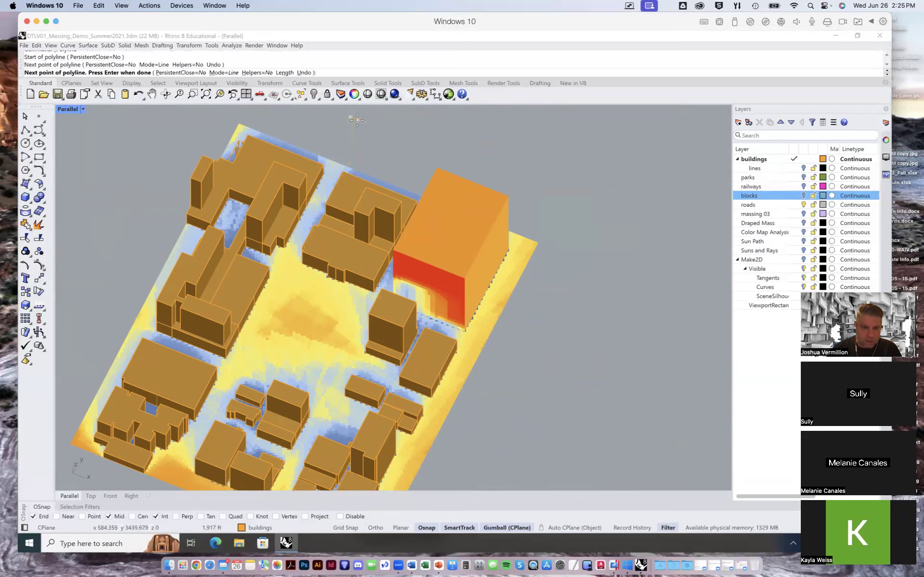
right_click(357, 120)
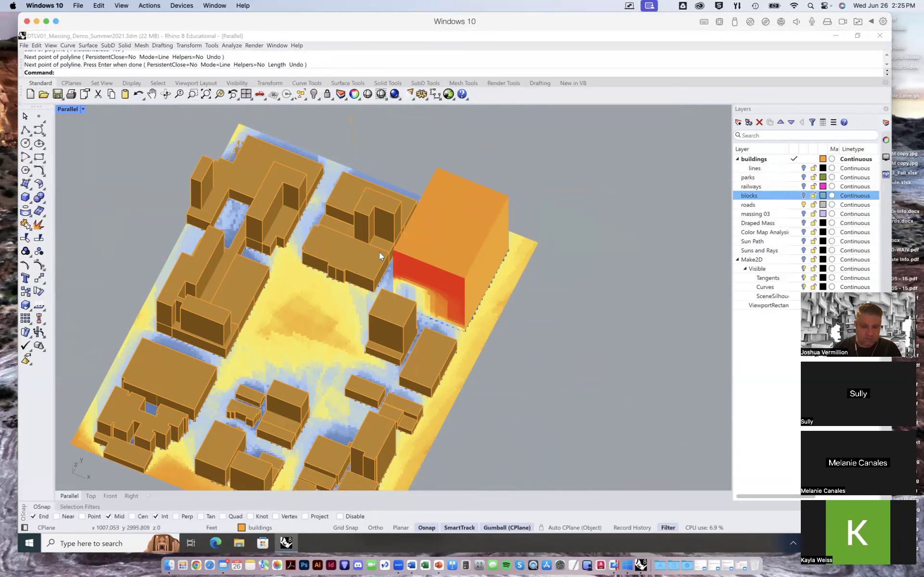
drag(366, 111, 328, 129)
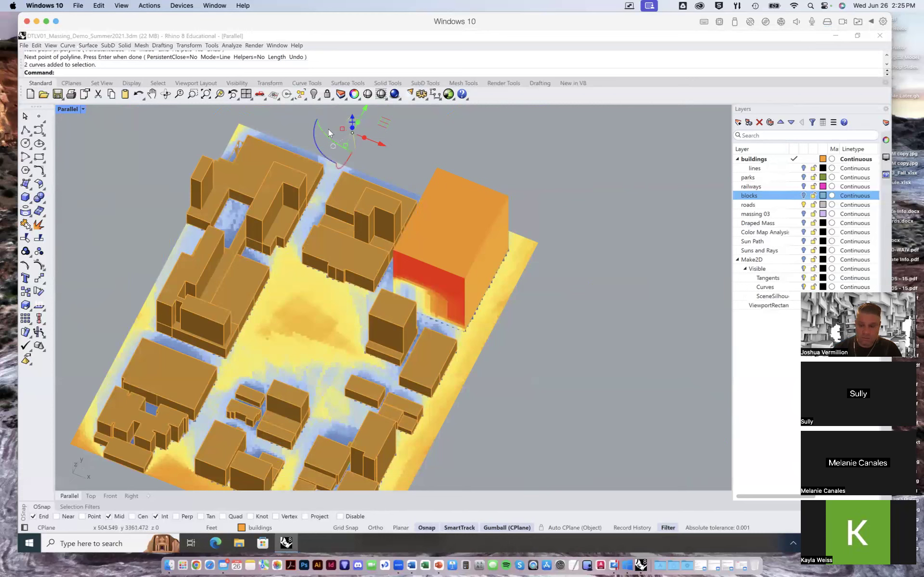
key(Delete)
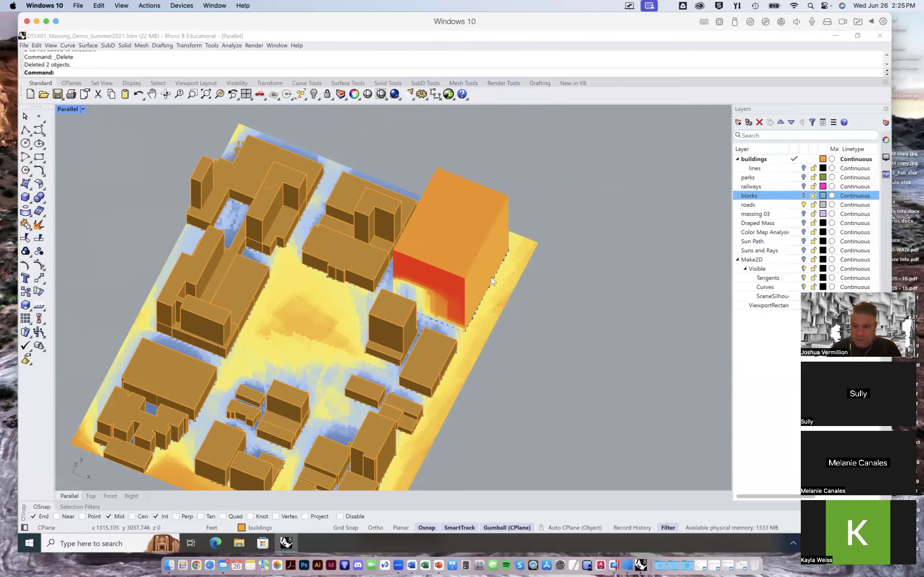
right_drag(460, 346, 494, 326)
mouse_move(917, 4)
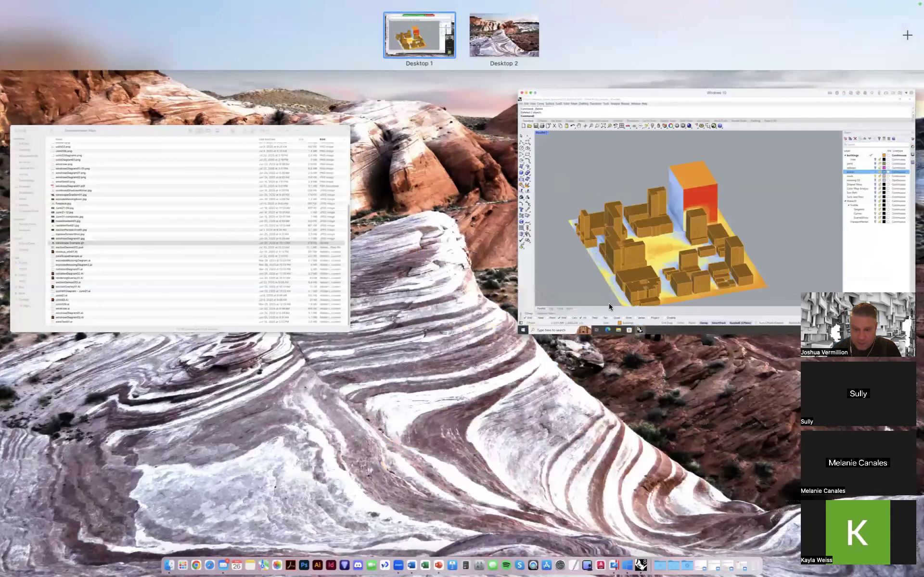
click(569, 291)
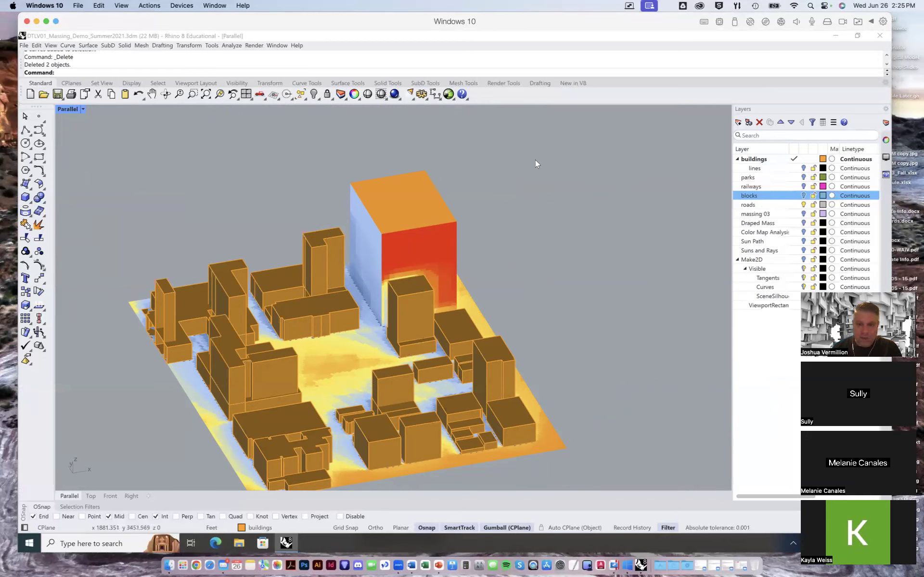
Step: Switch the Parallel viewport to the Rendered display mode
right_drag(600, 265, 591, 328)
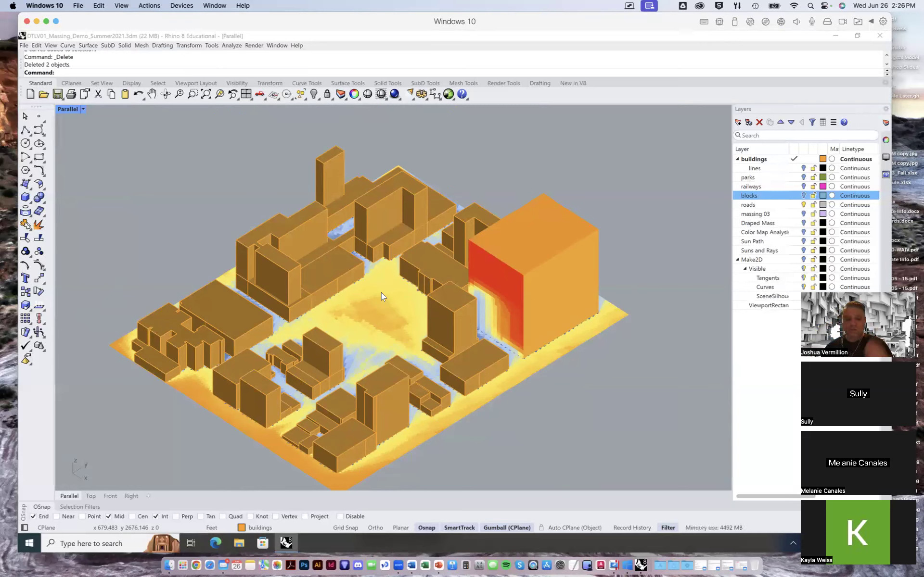
mouse_move(516, 338)
right_down()
mouse_move(501, 344)
mouse_move(512, 339)
mouse_move(521, 357)
right_up()
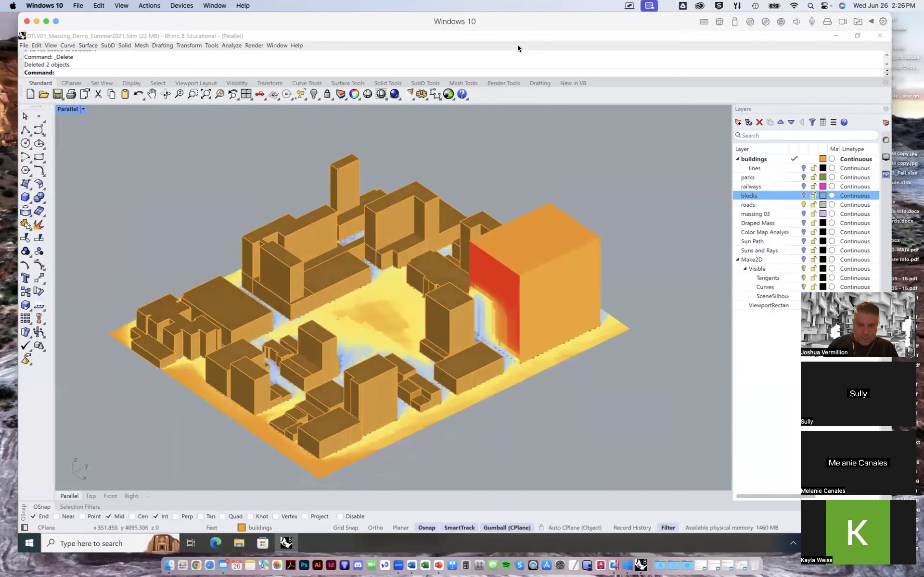
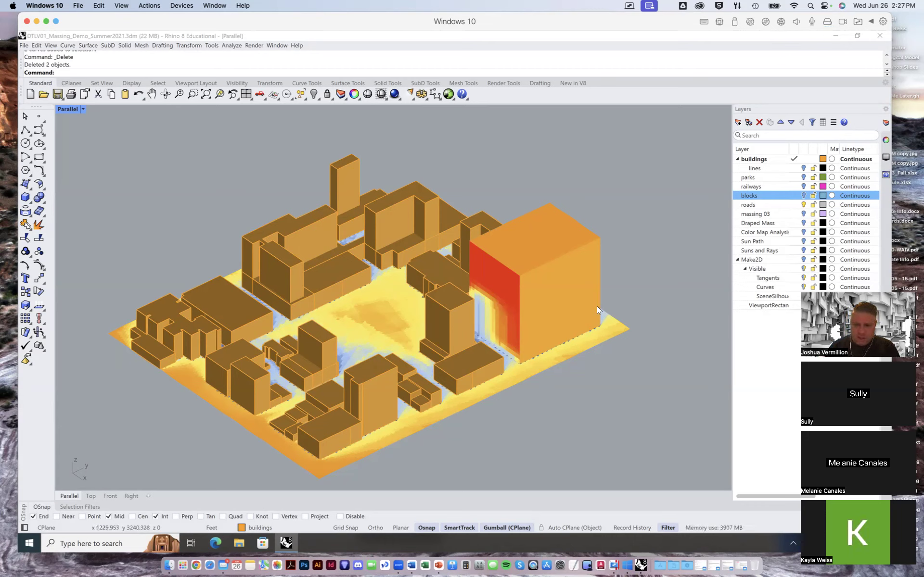
click(82, 109)
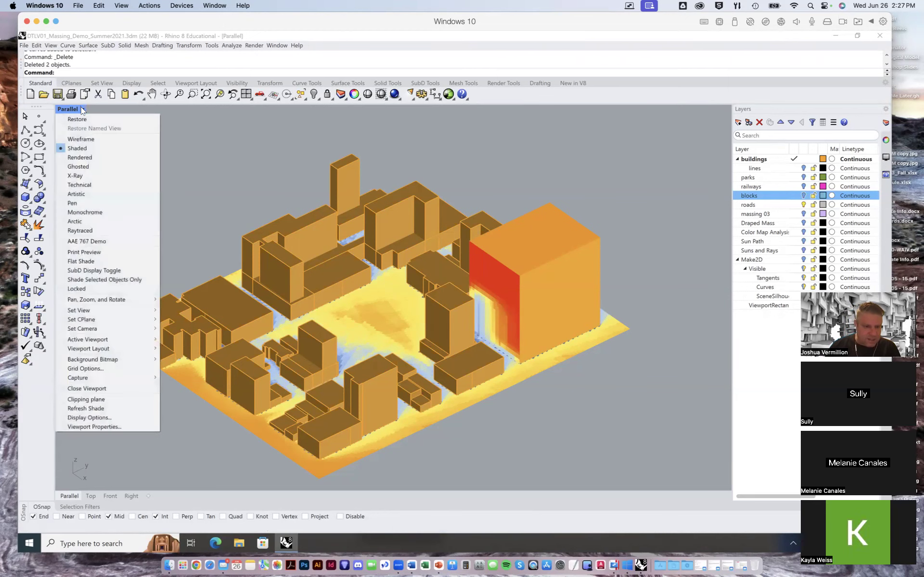
click(83, 158)
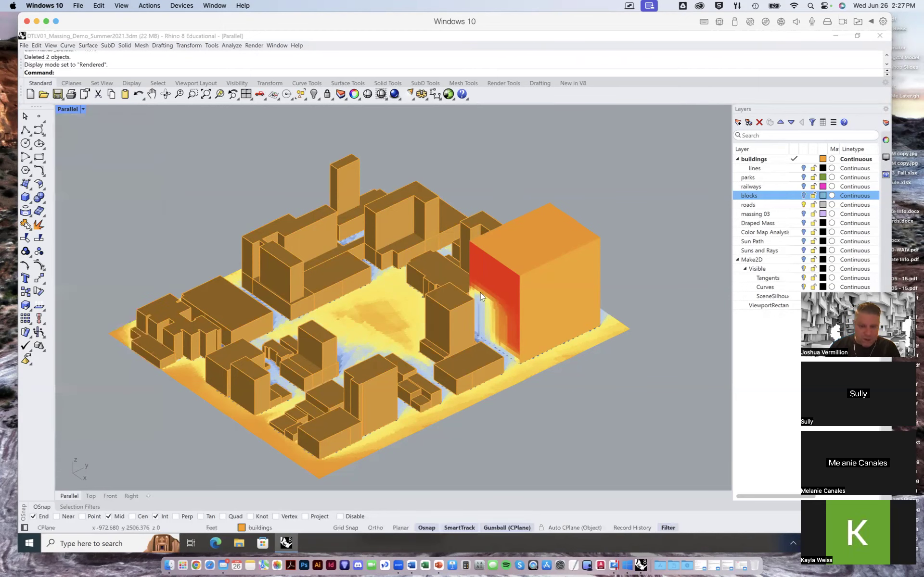
Step: Bring up Grasshopper, close the directRadiation definition and close the Grasshopper window to clear the radiation preview
text(Grass)
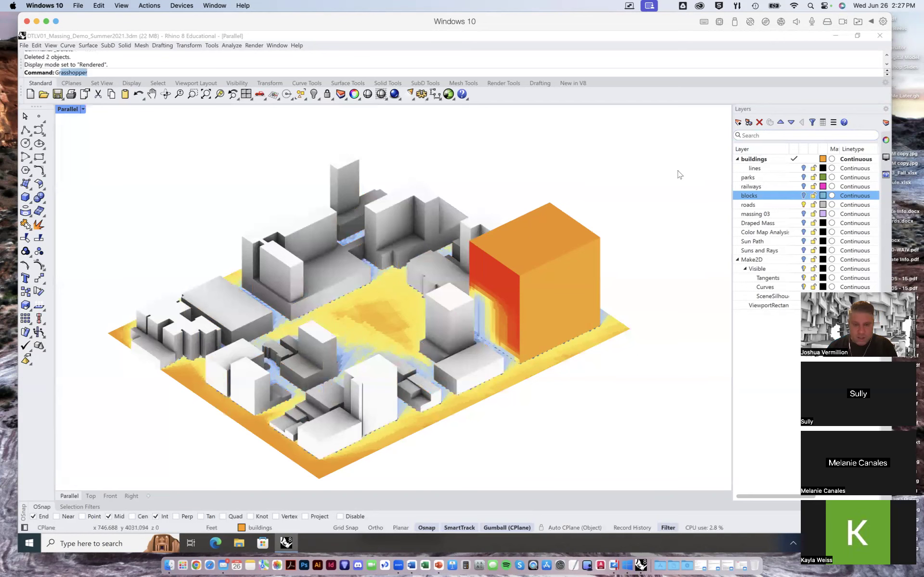
key(Return)
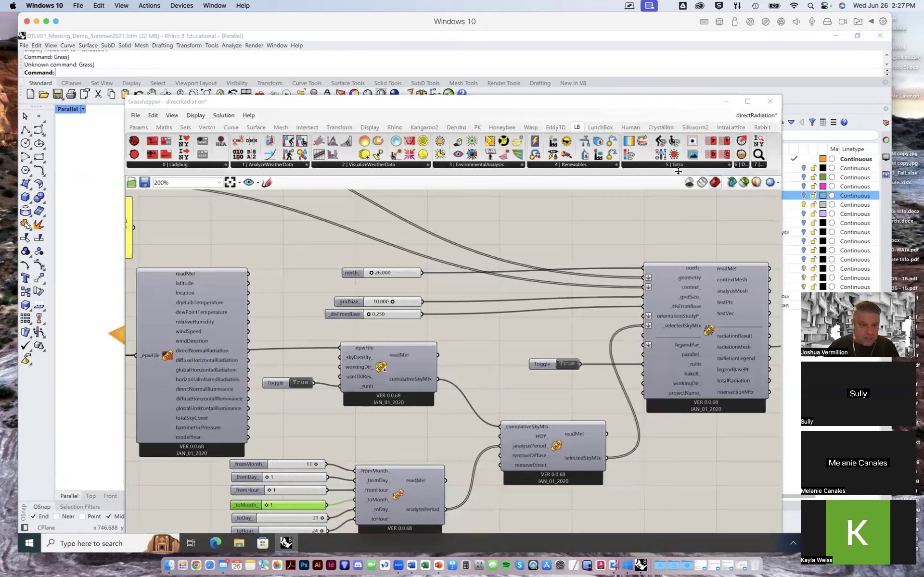
click(766, 120)
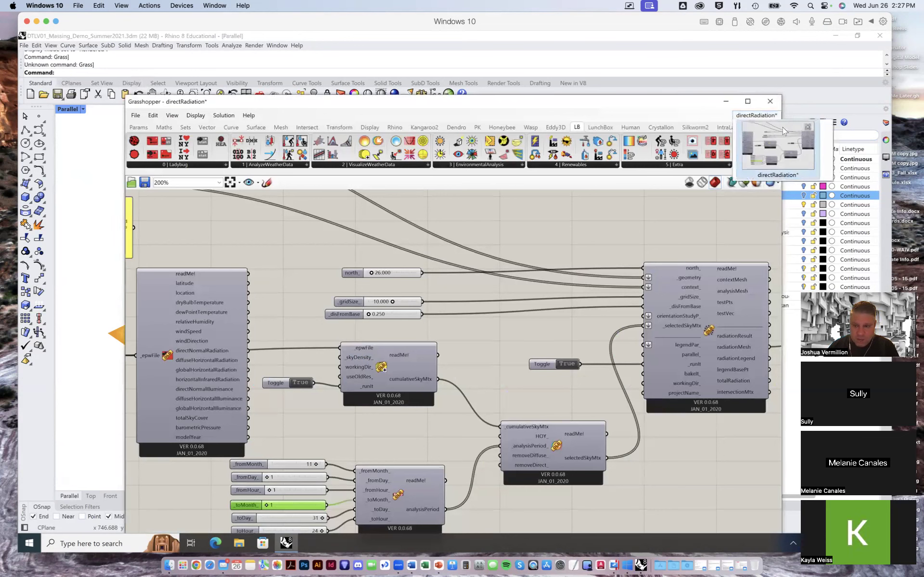
click(771, 136)
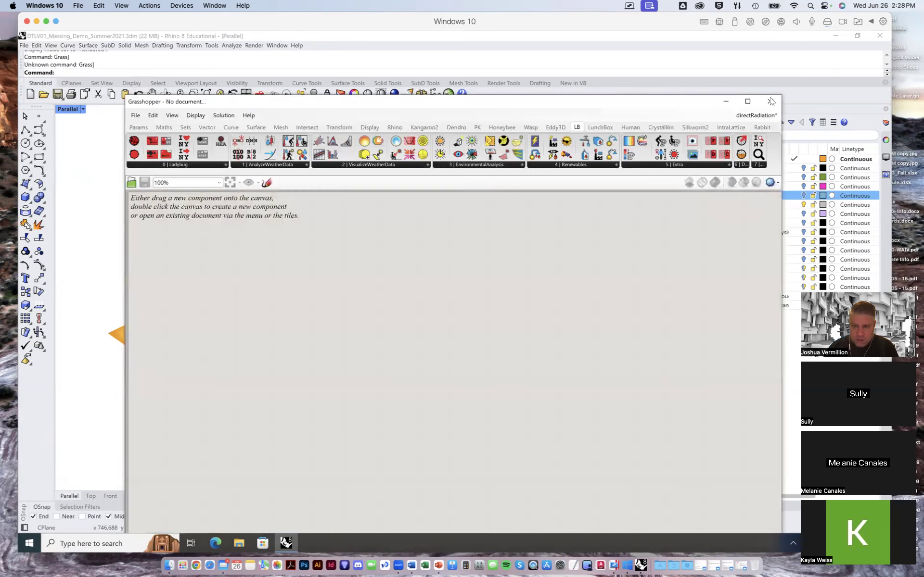
click(768, 102)
shift+right_drag(590, 322, 616, 309)
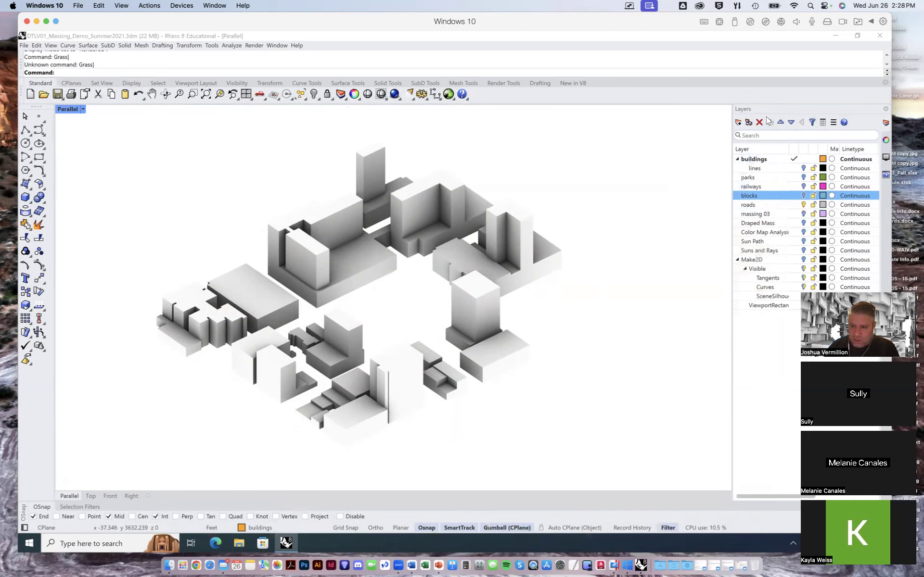
Step: Turn on the sun and the ground plane in the document's render properties
click(748, 123)
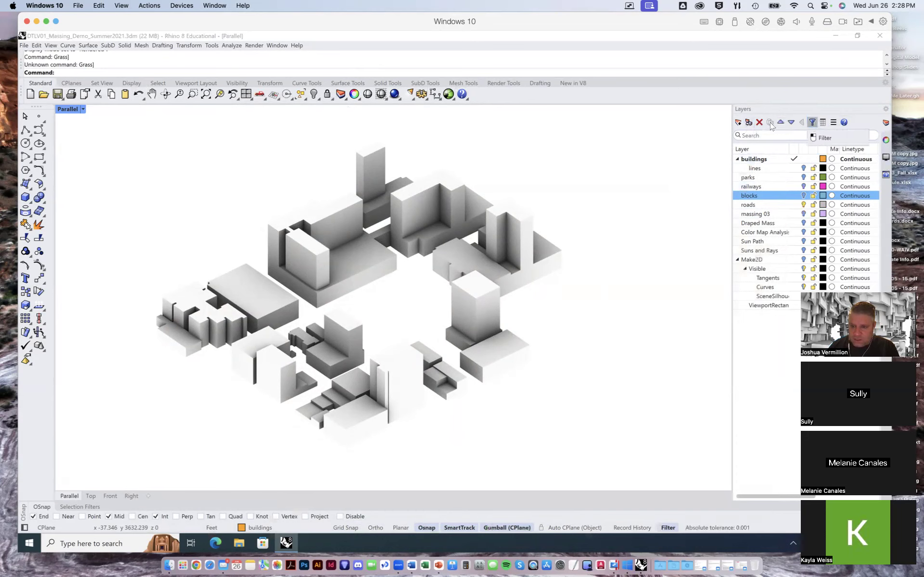
click(884, 141)
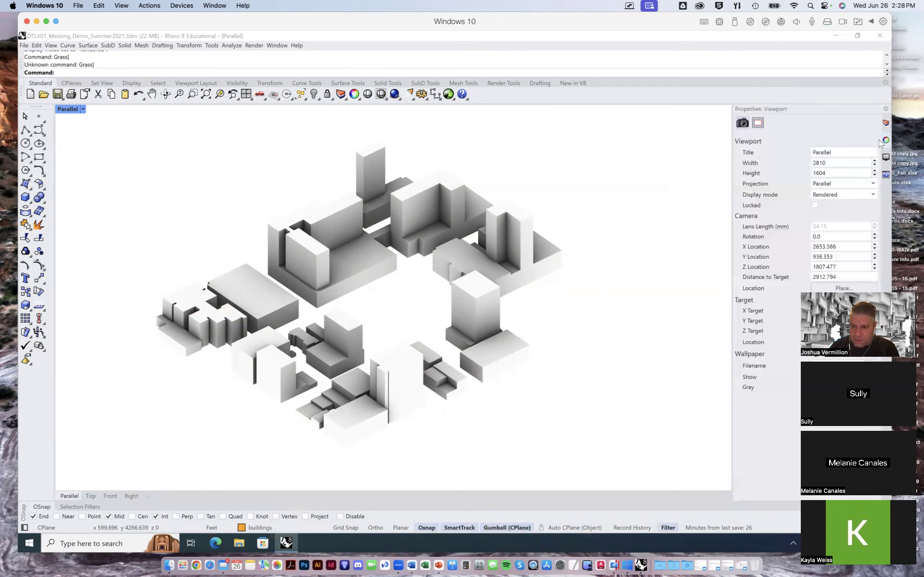
click(252, 46)
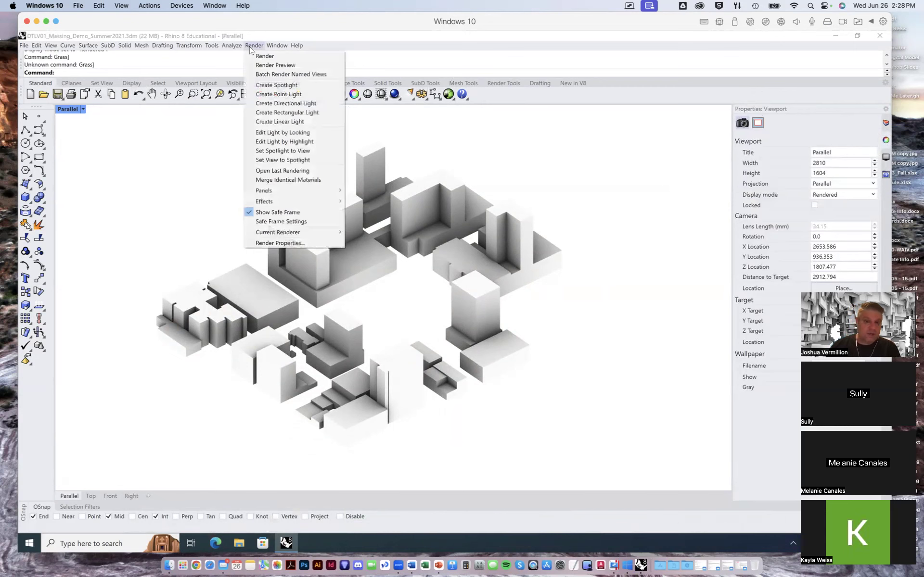
click(289, 243)
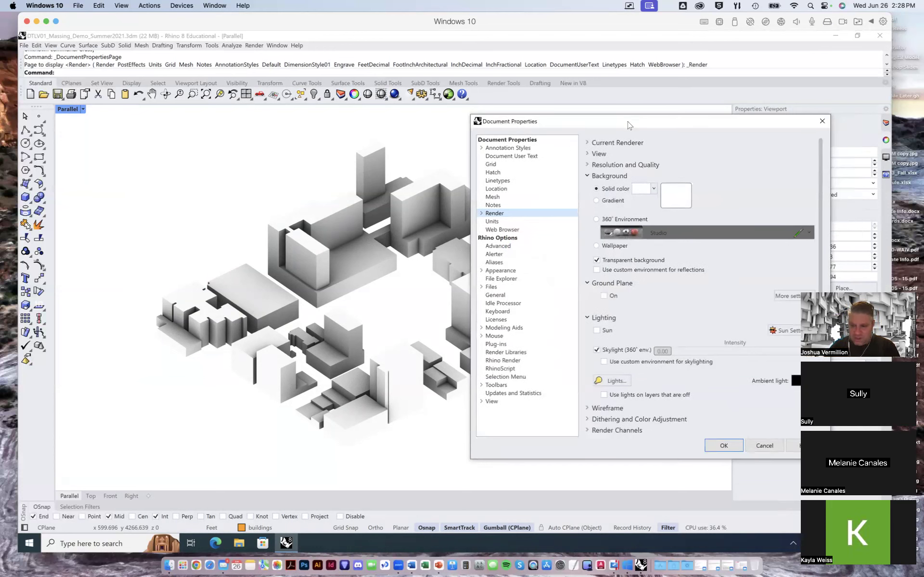
drag(683, 124, 641, 112)
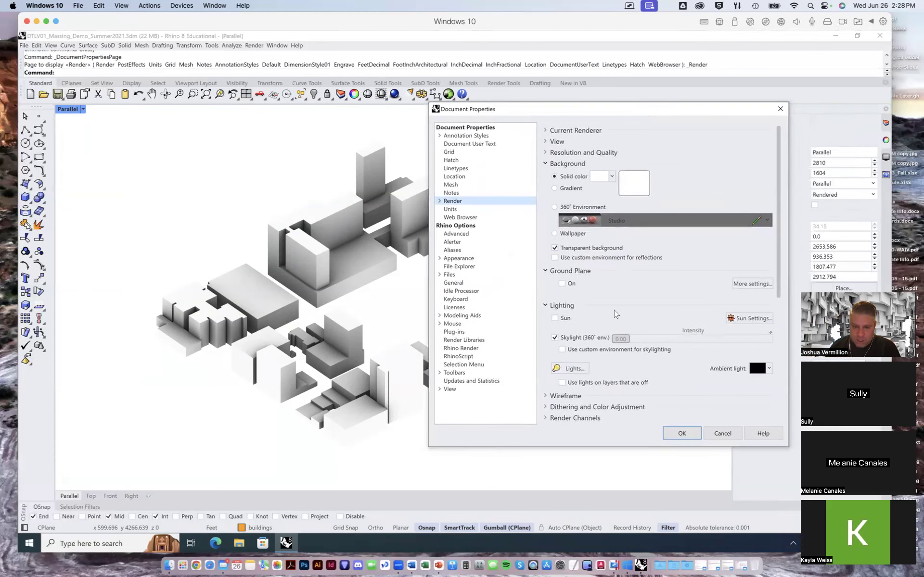
click(555, 319)
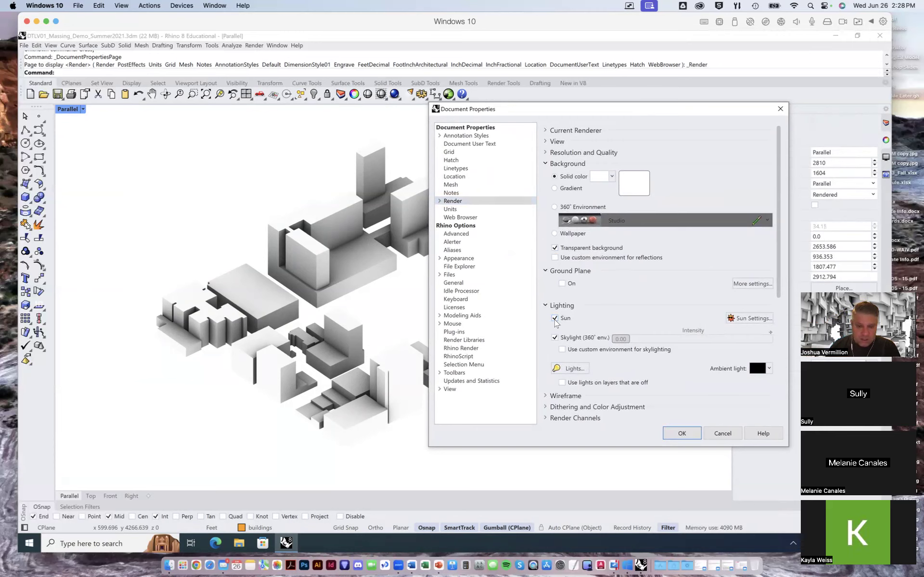
click(570, 284)
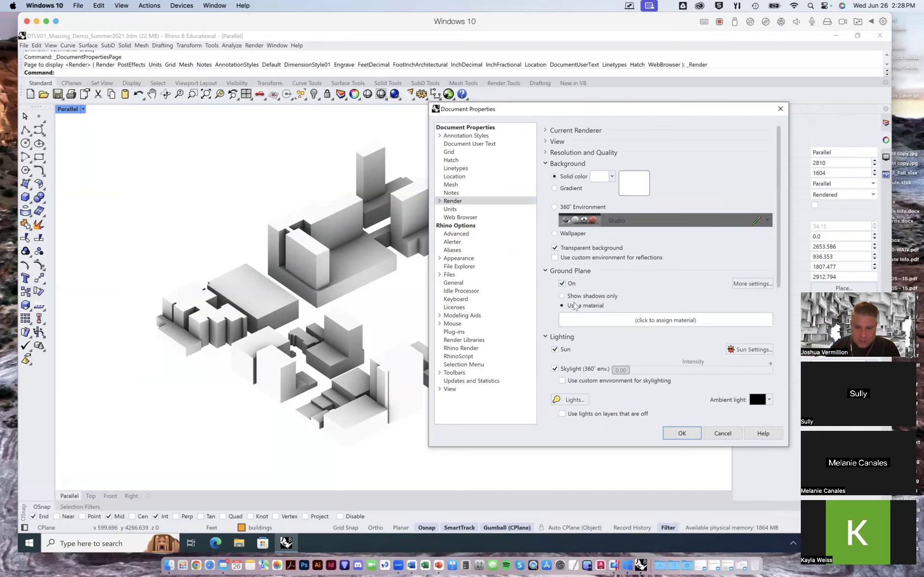
Step: Expand the Current Renderer options and set the ground plane to show shadows only, with a solid color background
drag(652, 112, 701, 203)
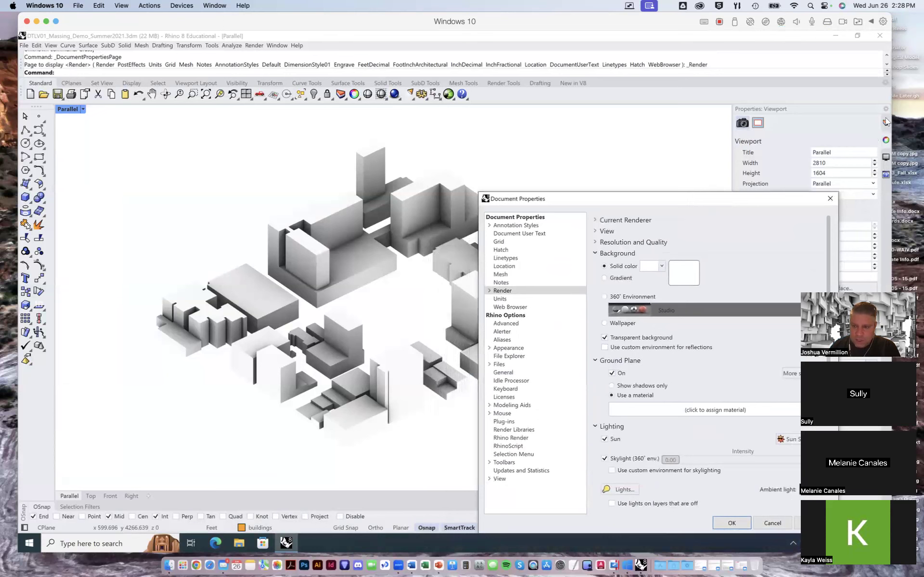
drag(645, 200, 592, 121)
click(544, 142)
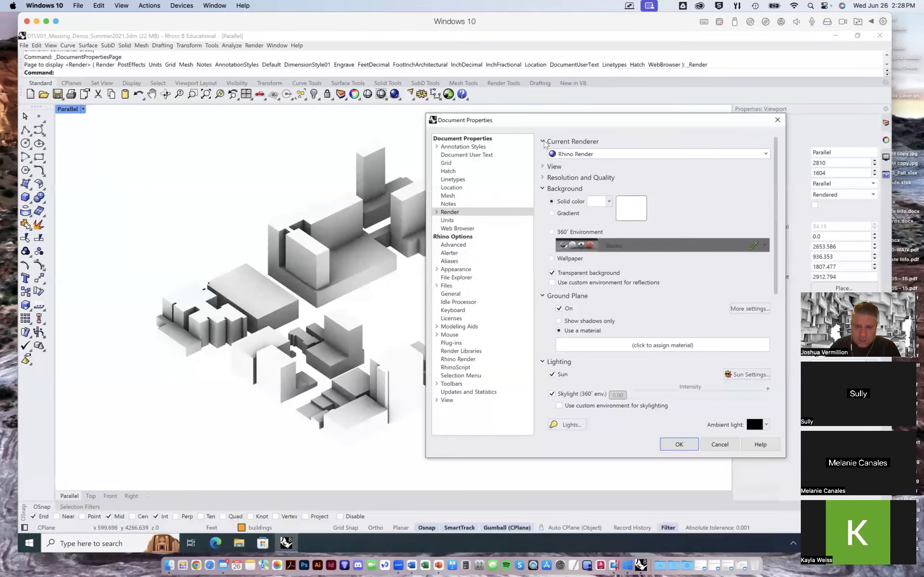
click(545, 166)
click(545, 166)
click(552, 201)
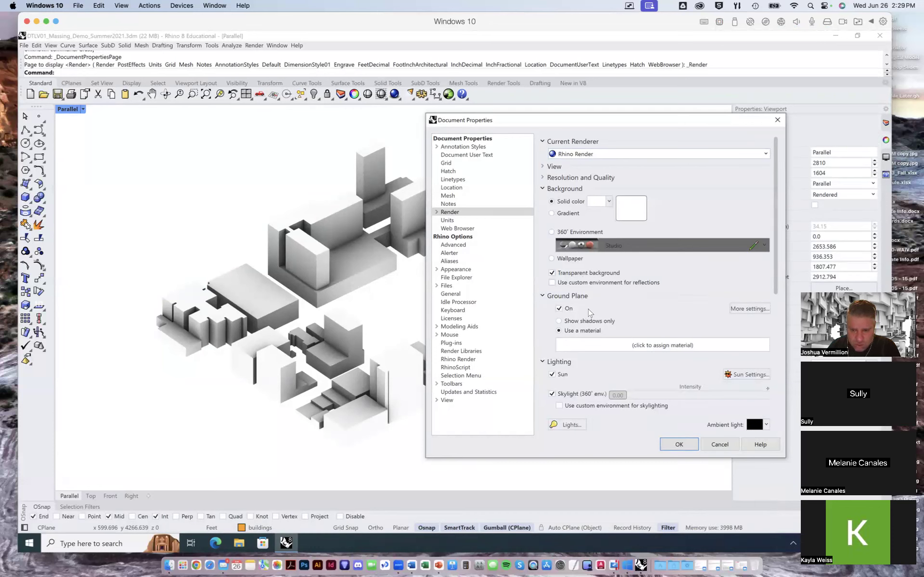
click(559, 322)
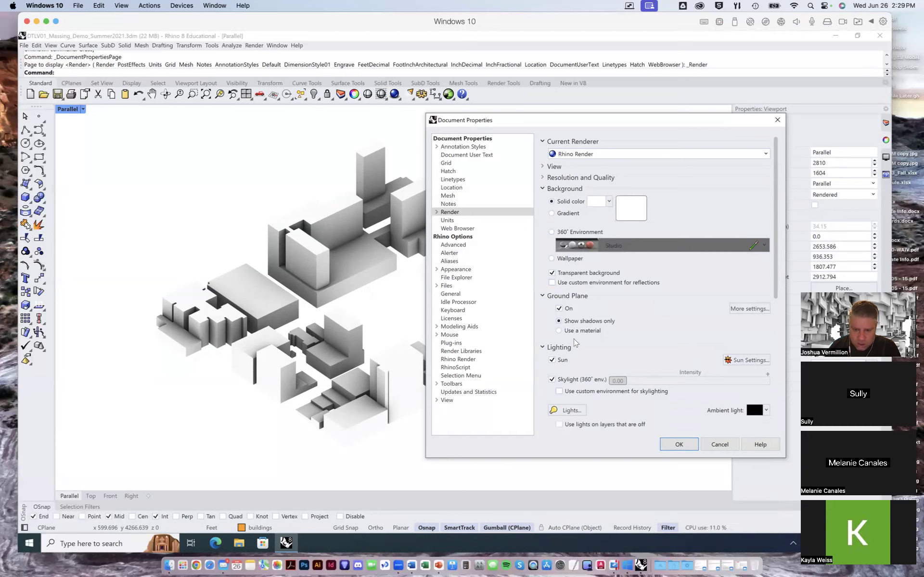
click(558, 331)
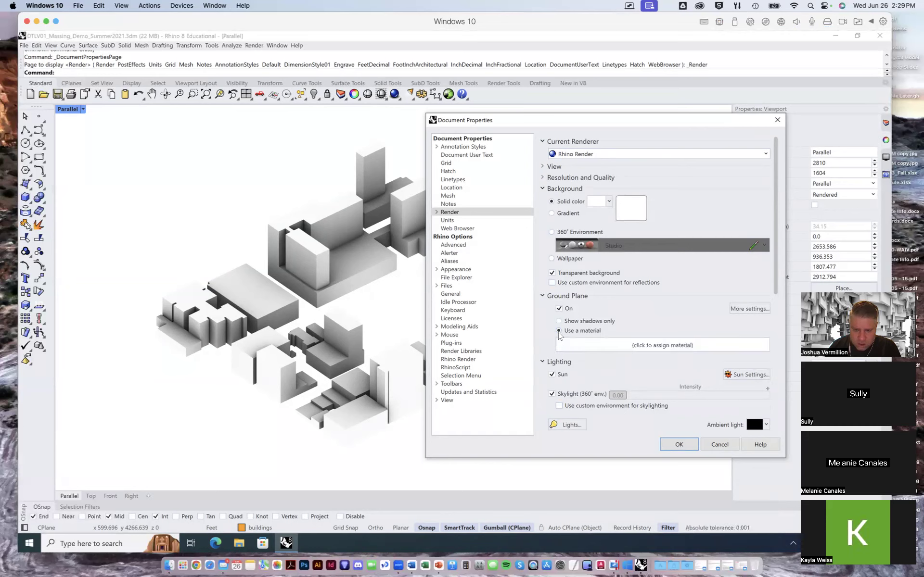
click(559, 321)
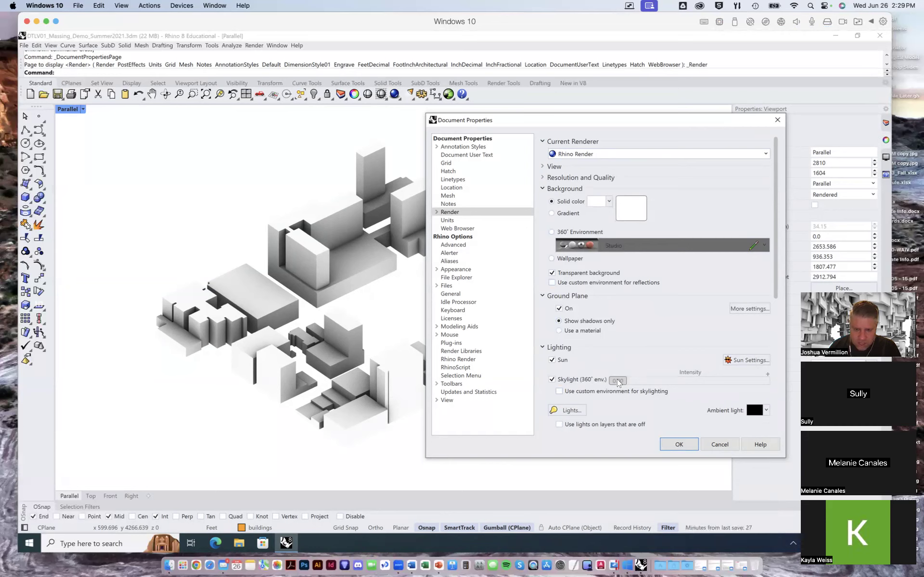
Step: Set the sun's location to Las Vegas, NV, USA with manual control off, and accept the sun settings and document properties
click(746, 361)
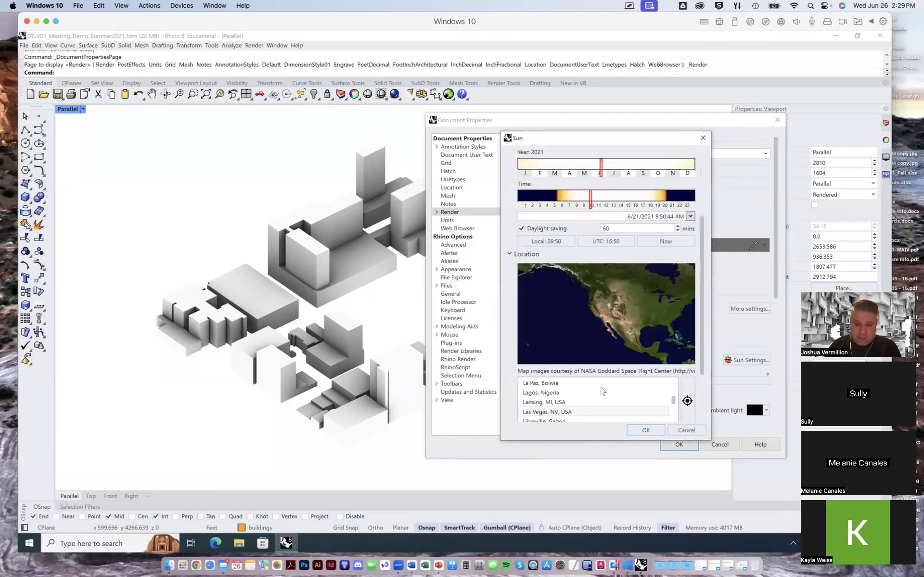
click(562, 412)
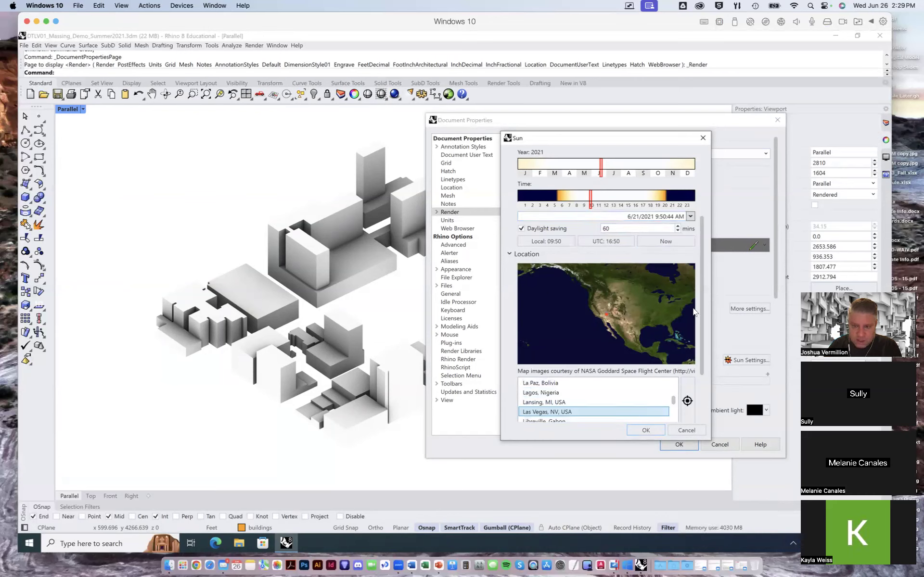
drag(705, 297, 704, 216)
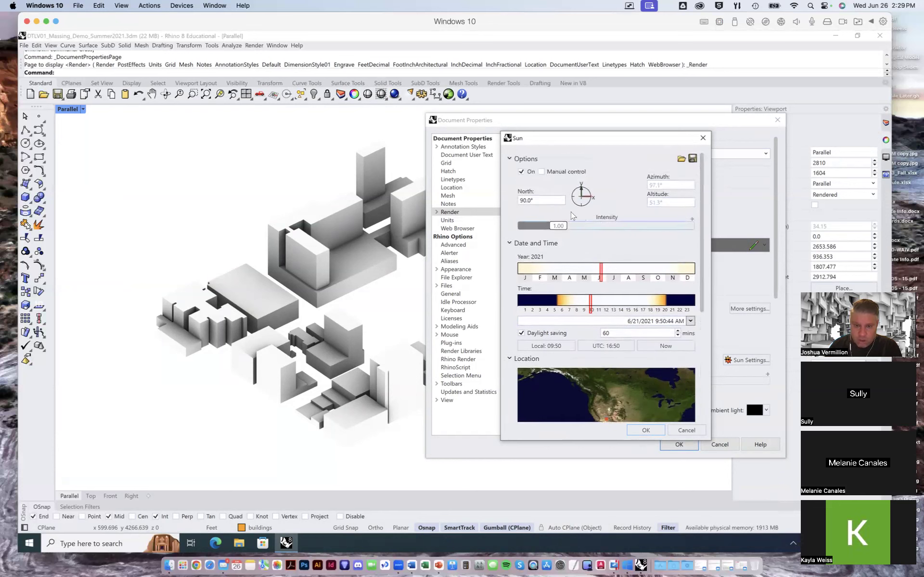
click(541, 171)
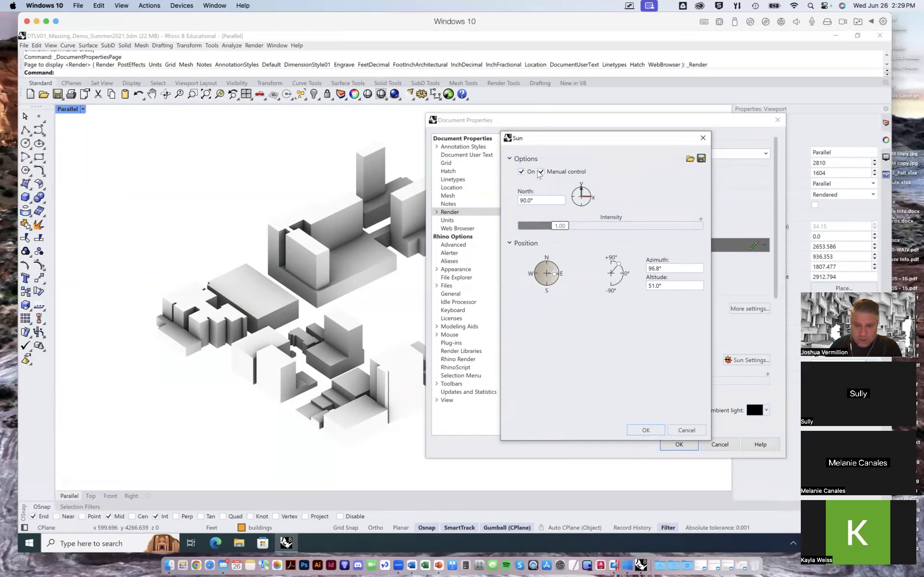
click(541, 172)
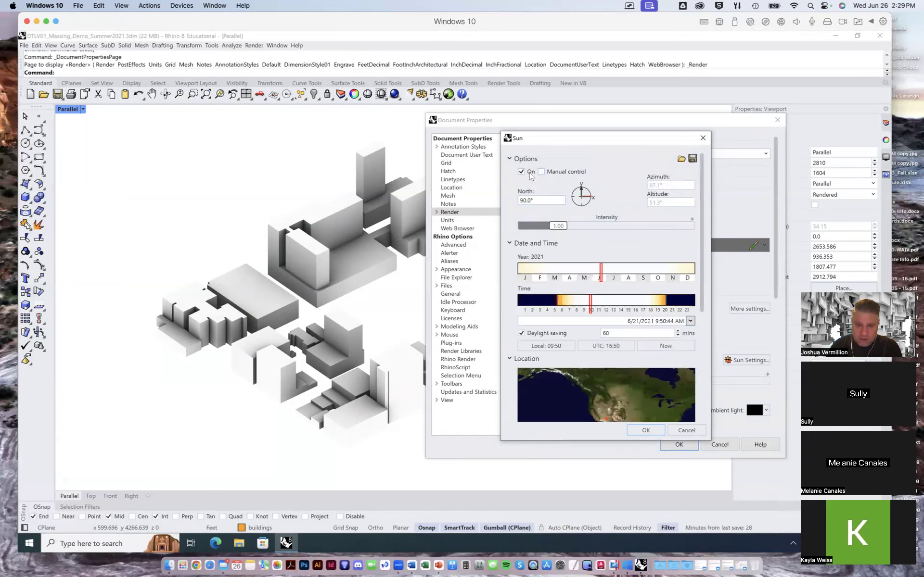
click(646, 430)
drag(775, 276, 775, 403)
scroll(774, 363, up, 10)
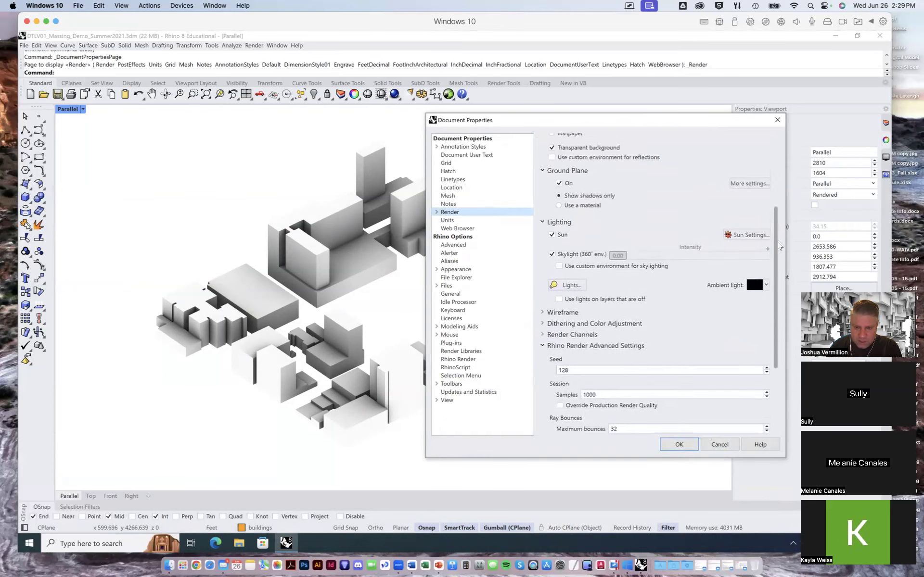
click(679, 445)
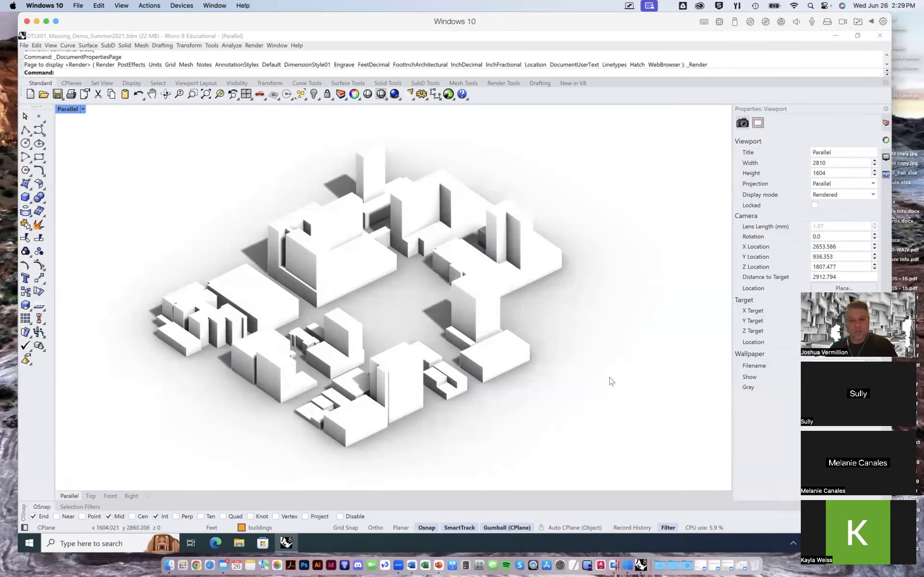
Step: View the shaded massing model from a higher angle and open the sun settings with the Sun command
right_drag(406, 354, 445, 351)
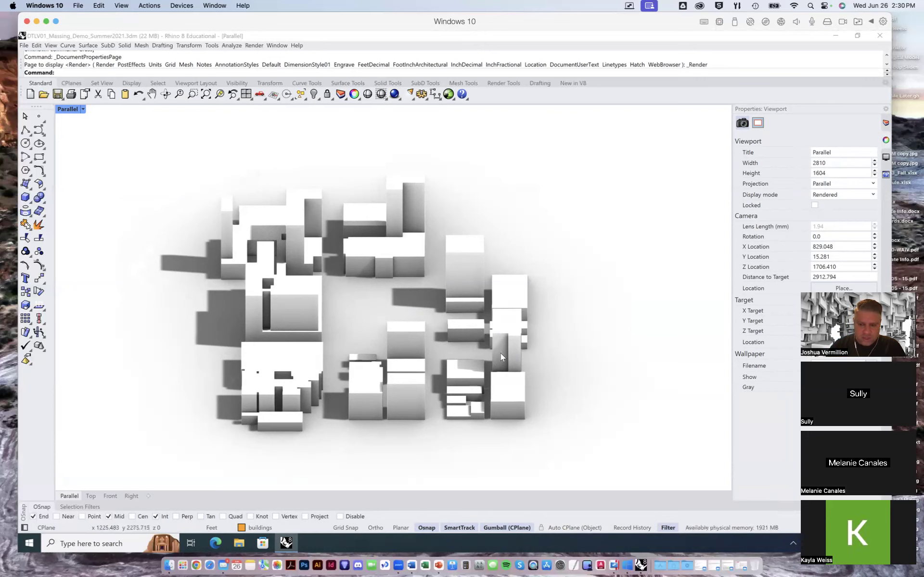
right_drag(491, 383, 493, 378)
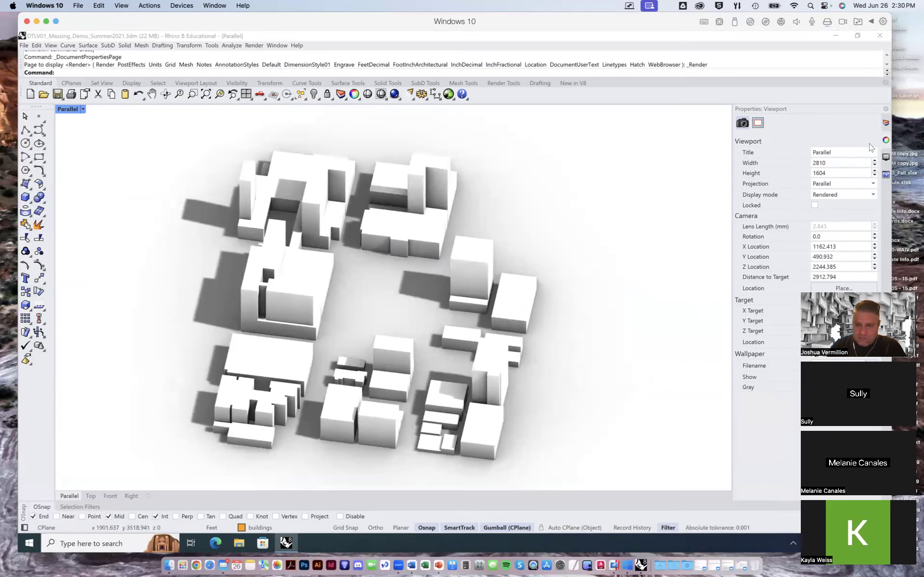
text(Sub)
key(BackSpace)
key(BackSpace)
text(n)
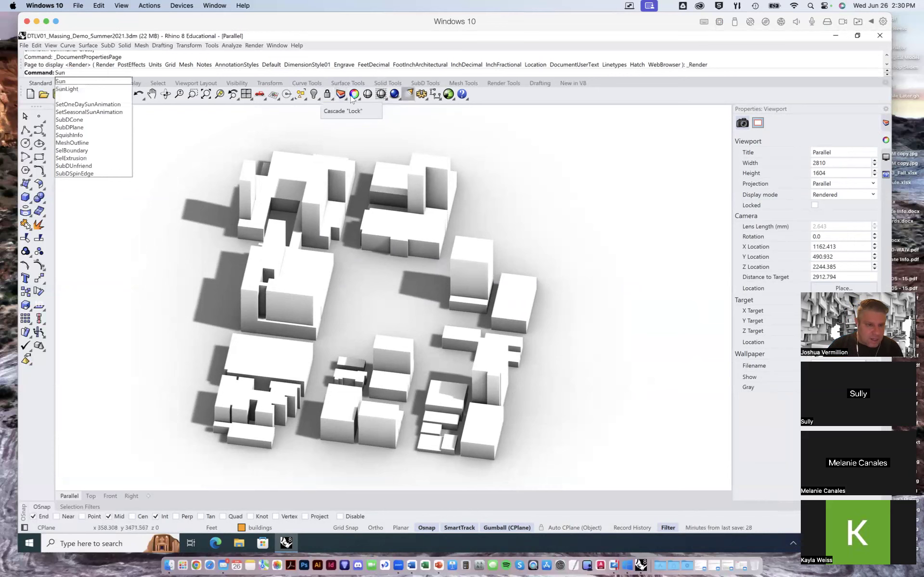
click(67, 82)
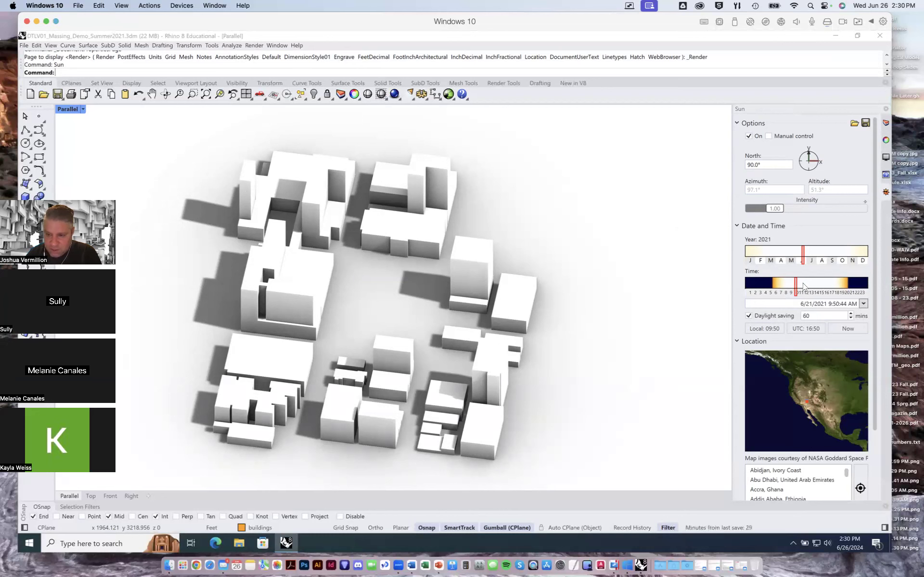
Step: Study the shadows on 6/21/2021 at about 6:05 PM, 2:30 PM and 11:03 AM, ending with the sun time at about 9:43 AM
drag(803, 285, 837, 285)
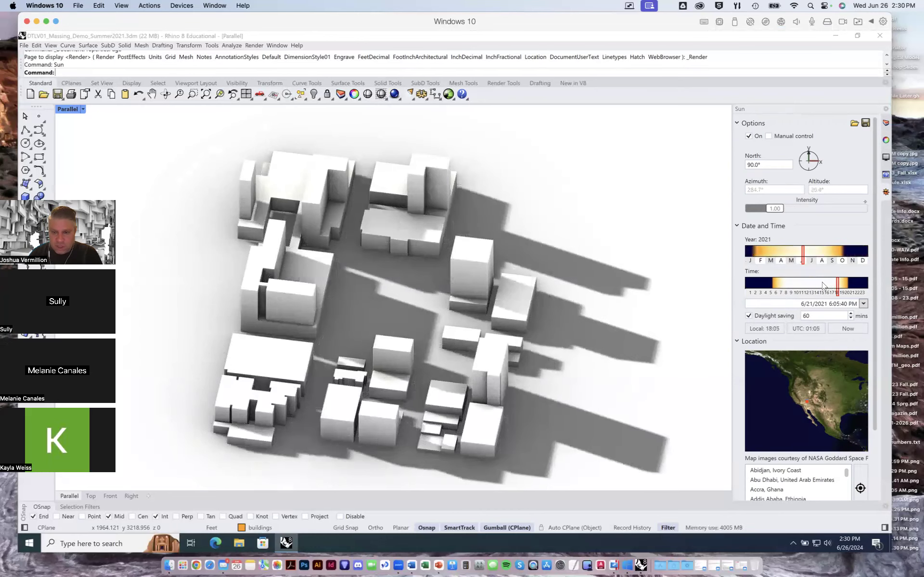
click(817, 286)
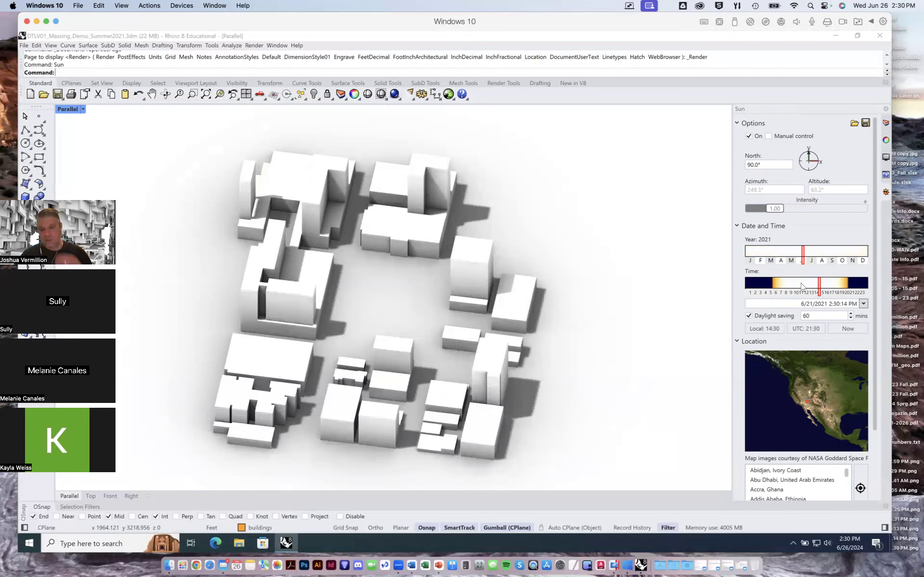
click(801, 286)
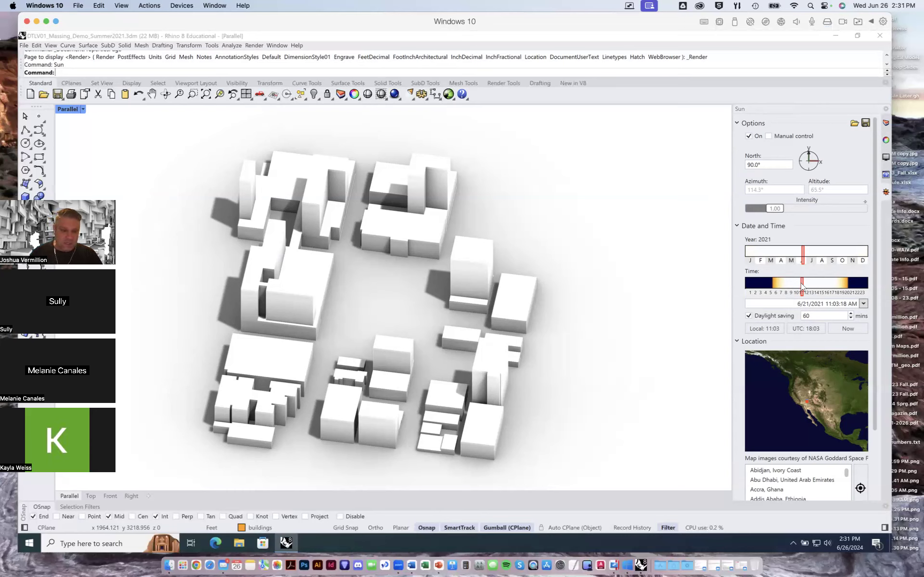
click(795, 286)
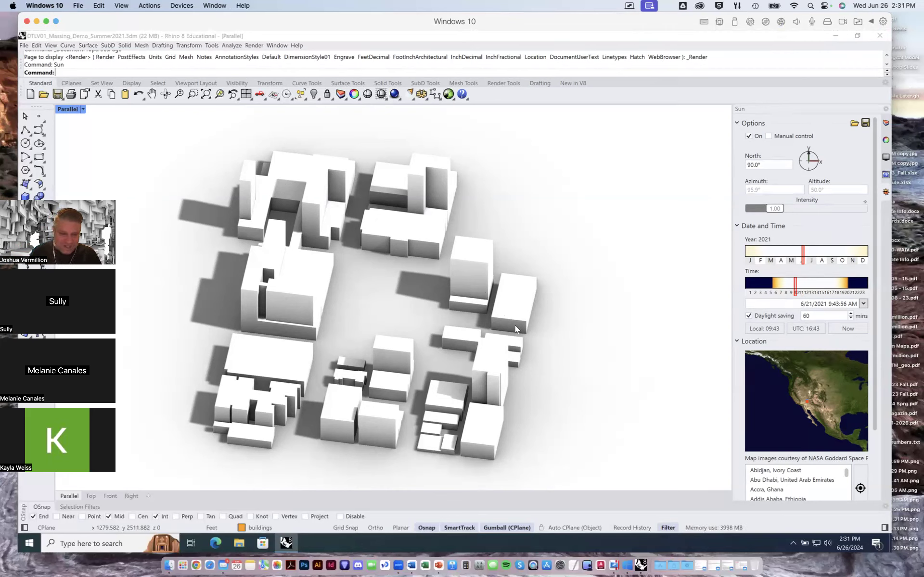
key(XF86AudioRaiseVolume)
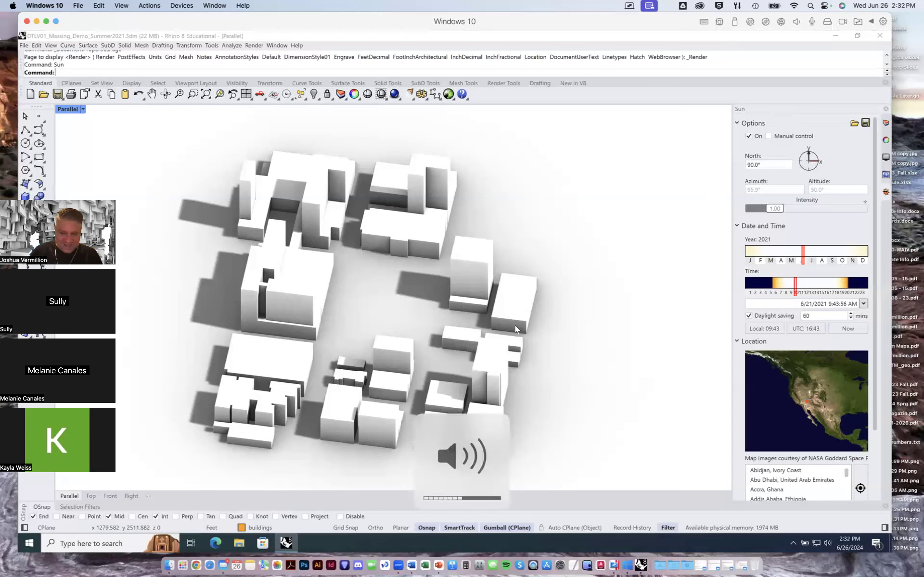